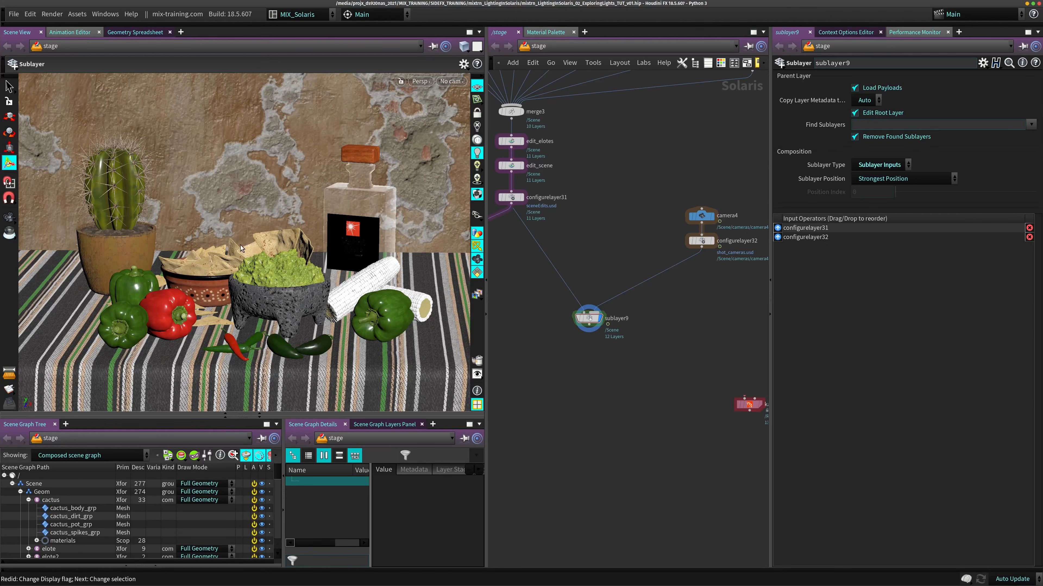
- Examine the tabletop still-life scene from several angles and distances in the viewport
left_click_drag(242, 249, 219, 266, "alt")
right_click_drag(220, 266, 172, 268, "alt")
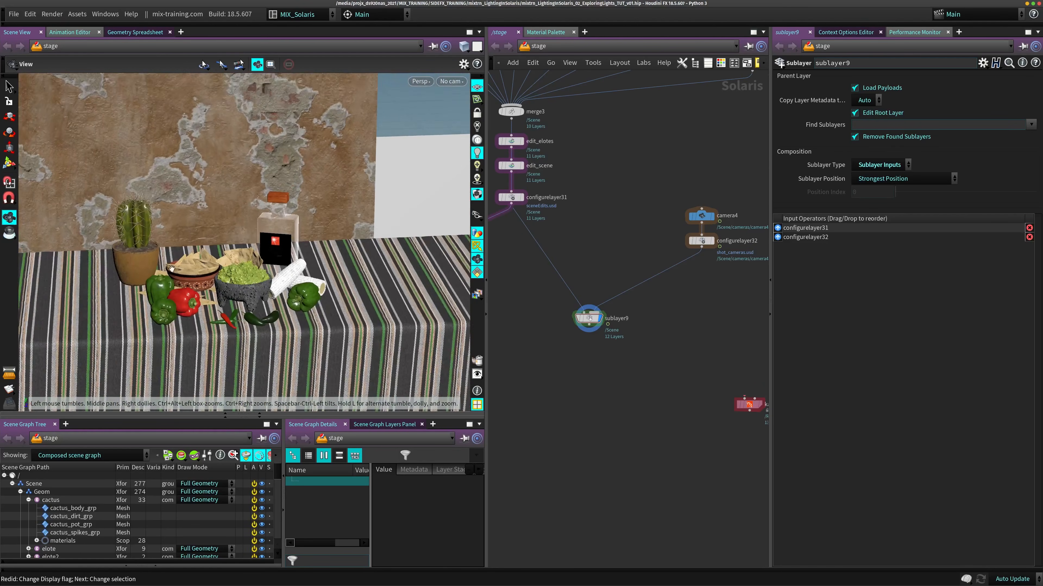
left_click_drag(172, 267, 108, 254, "alt")
right_click_drag(108, 254, 139, 260, "alt")
mouse_move(140, 259)
middle_mouse_down("alt")
mouse_move(258, 247)
mouse_move(144, 254)
middle_mouse_up("alt")
left_click_drag(145, 254, 174, 249, "alt")
right_click_drag(174, 249, 214, 252, "alt")
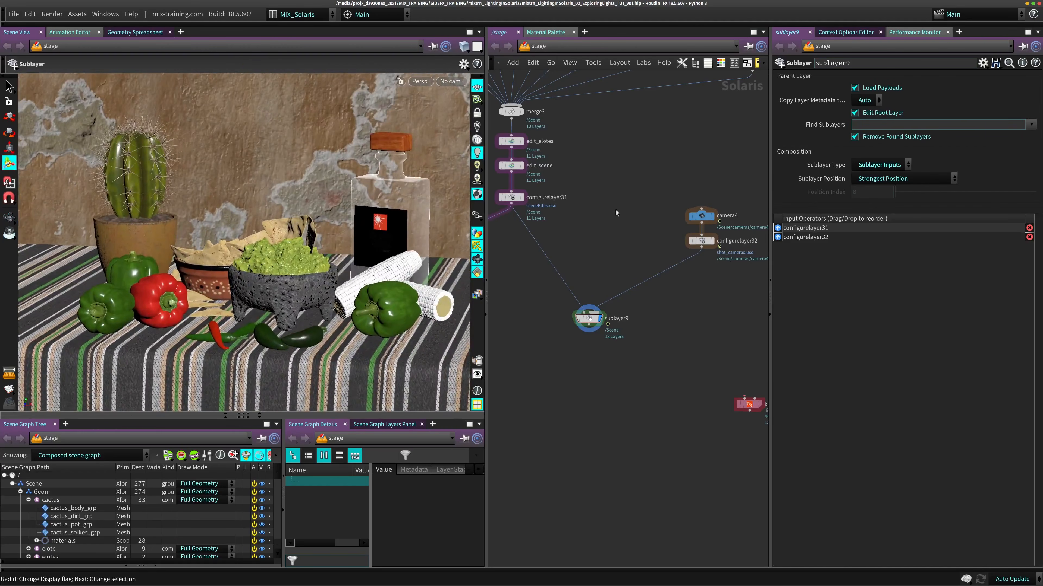
- Review the node network from the merged assets and camera branch down to the sublayer9 node
key("h")
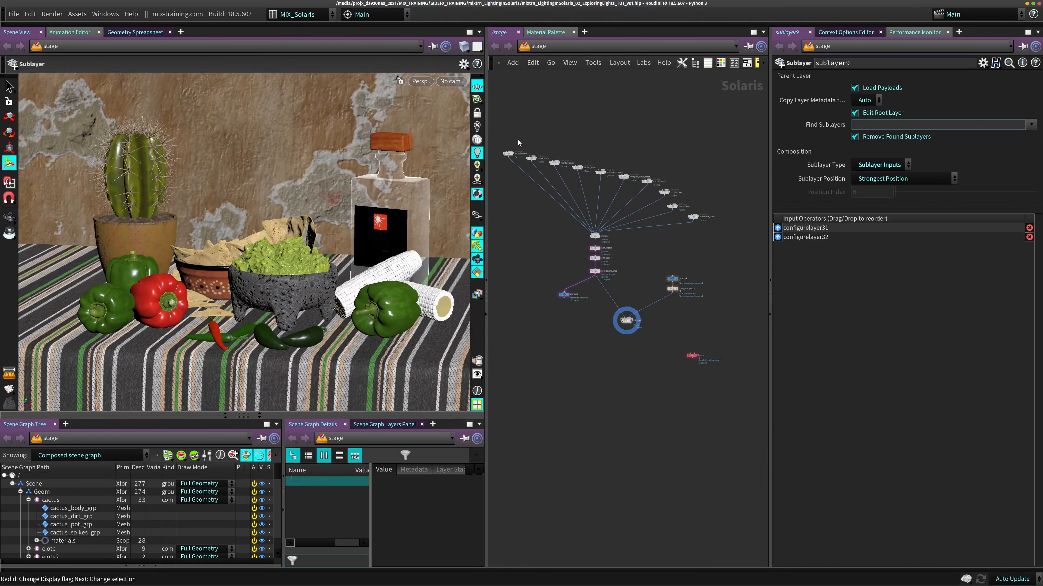
scroll(571, 244, "up", 4)
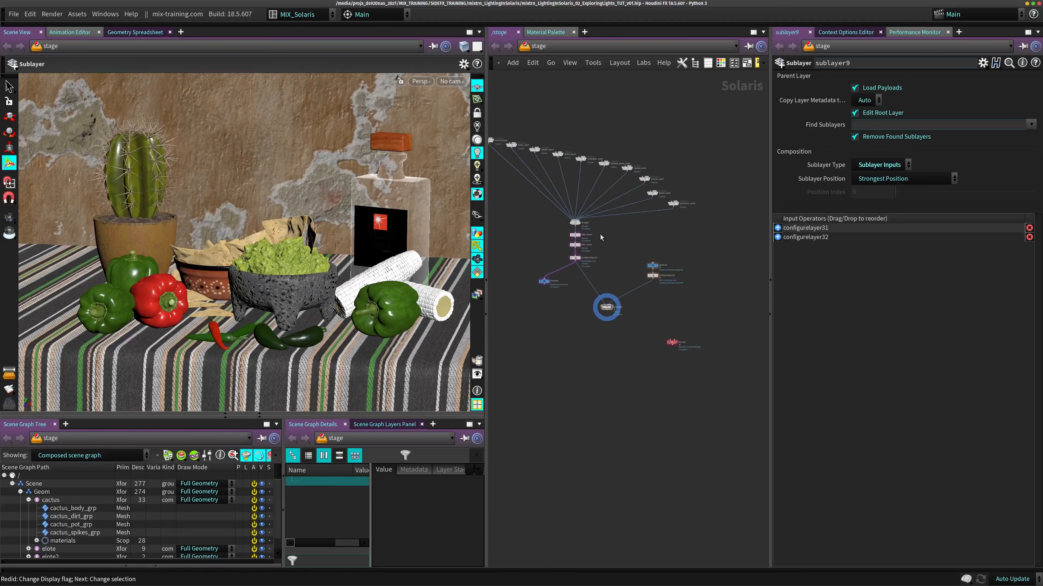
left_click_drag(645, 231, 645, 232)
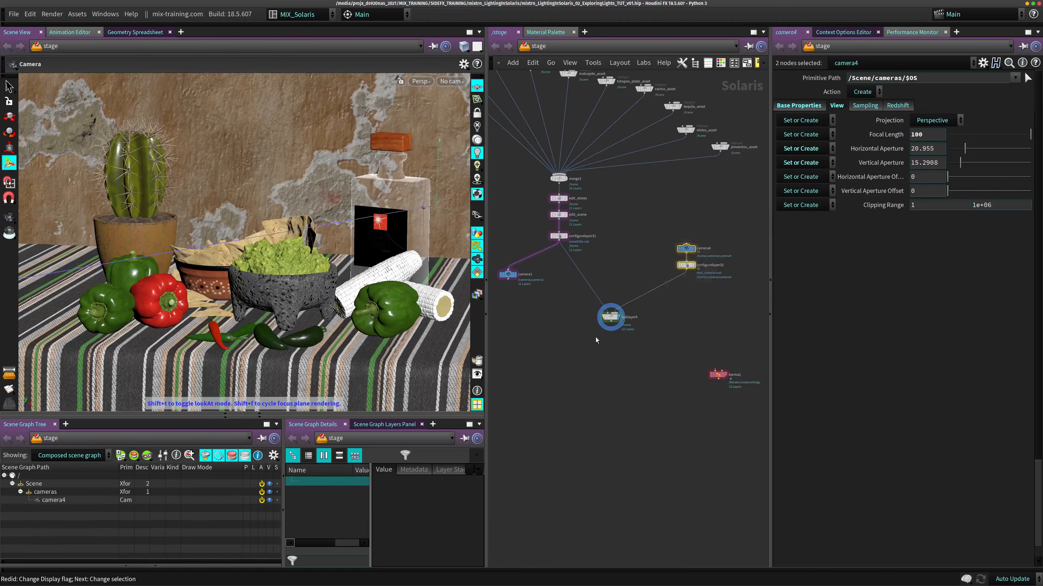
scroll(575, 309, "up", 3)
middle_click_drag(613, 261, 585, 203)
scroll(574, 253, "up", 2)
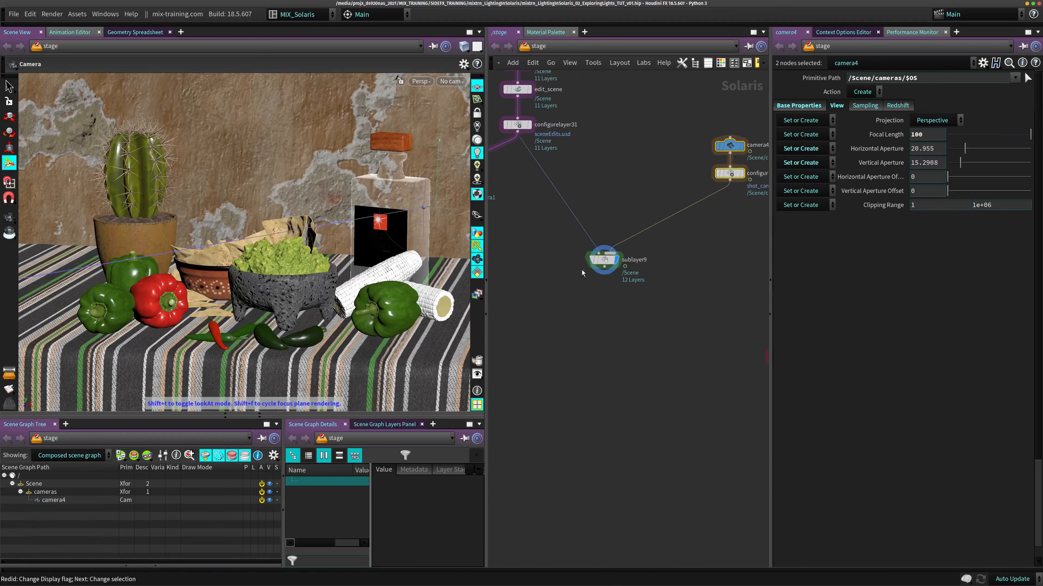
left_click_drag(603, 260, 600, 260)
left_click(603, 262)
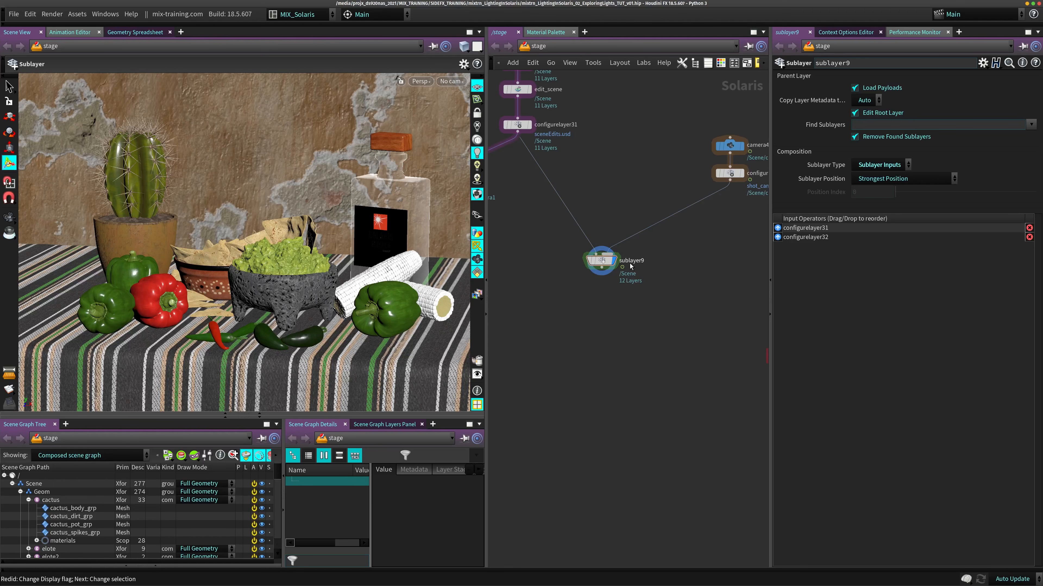
- Add a Light node below sublayer9 in the stage network
key("Tab")
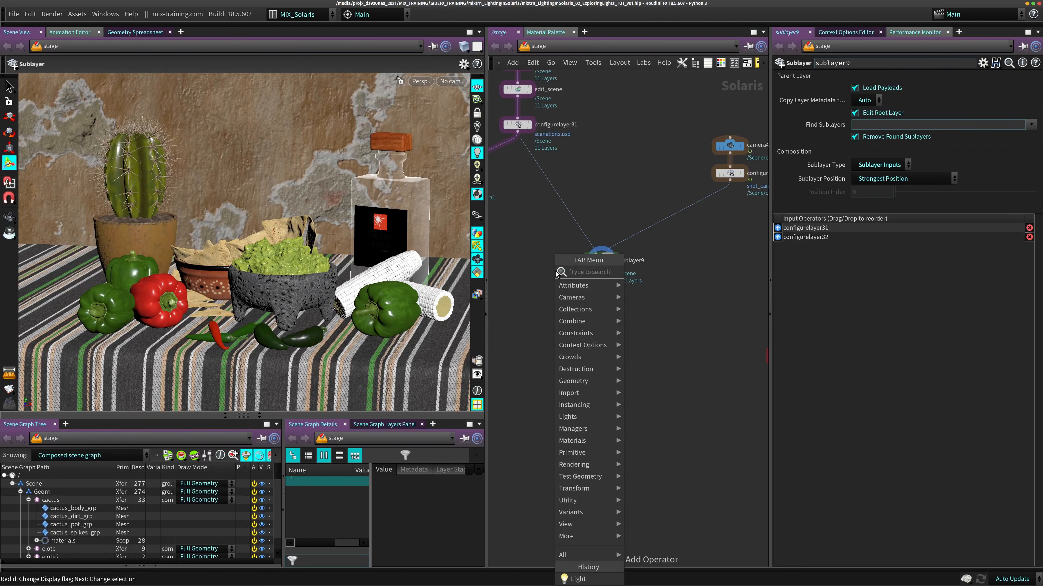
type("lig")
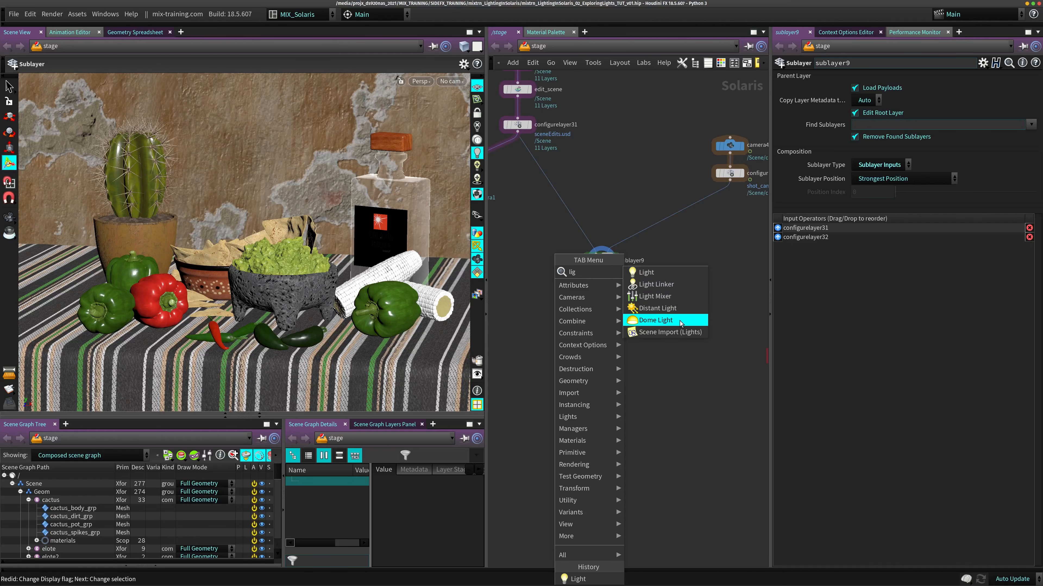
left_click(646, 272)
left_click(596, 310)
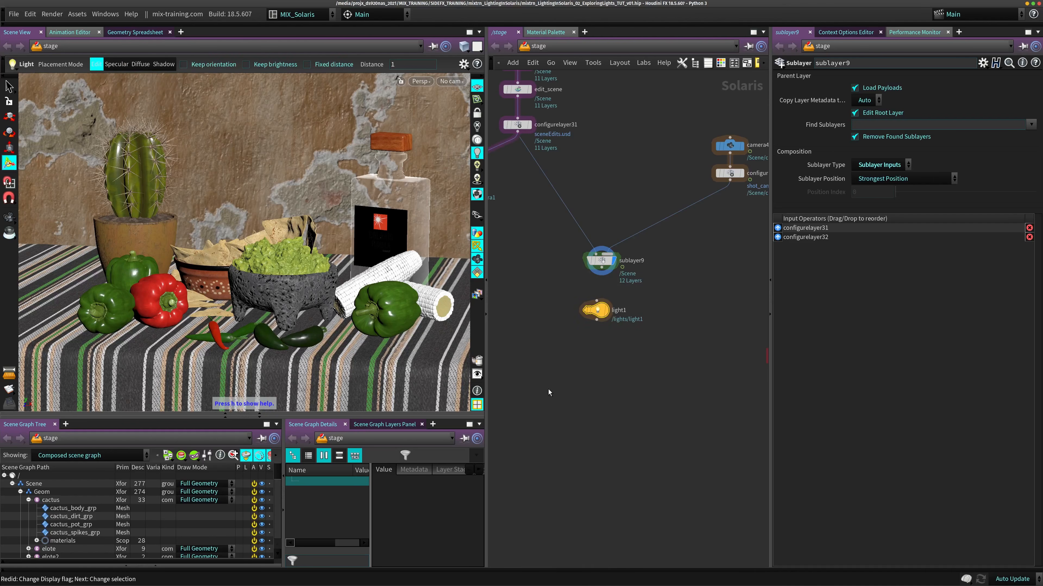
- Look over the shelf's LOP light tools and the light types offered by light1
left_click(304, 25)
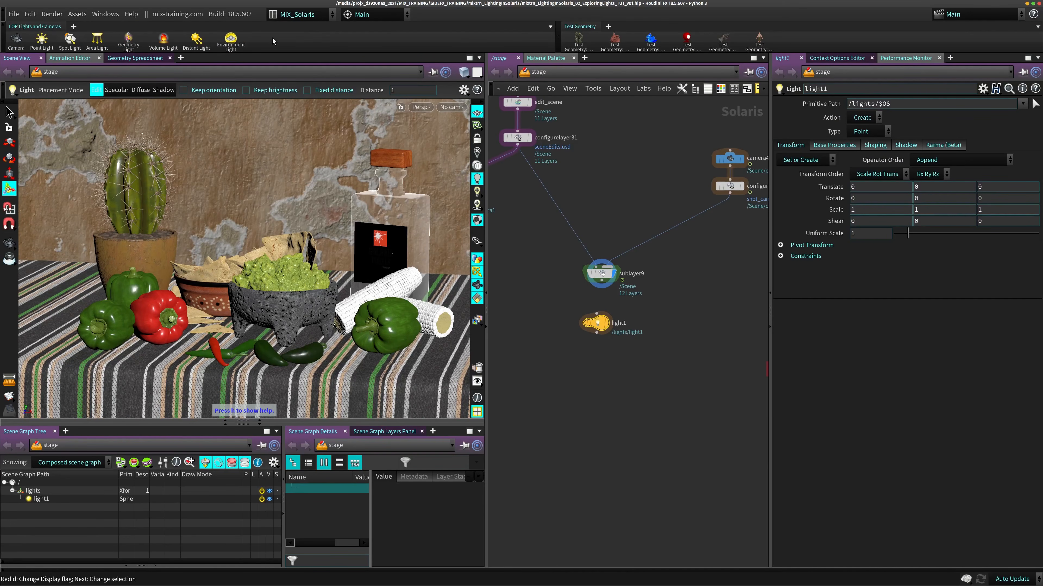
left_click(3, 42)
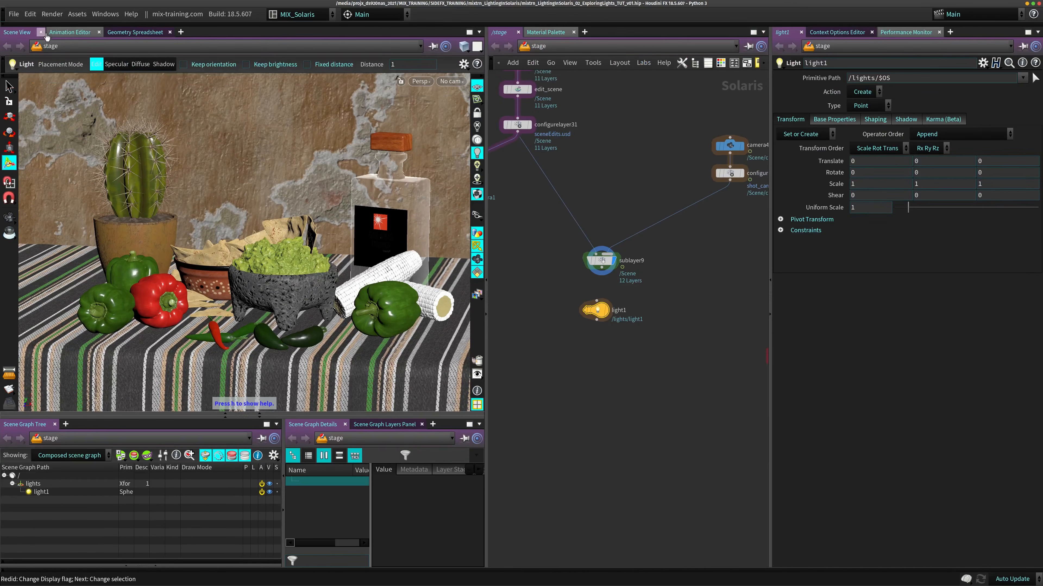
left_click_drag(602, 309, 598, 305)
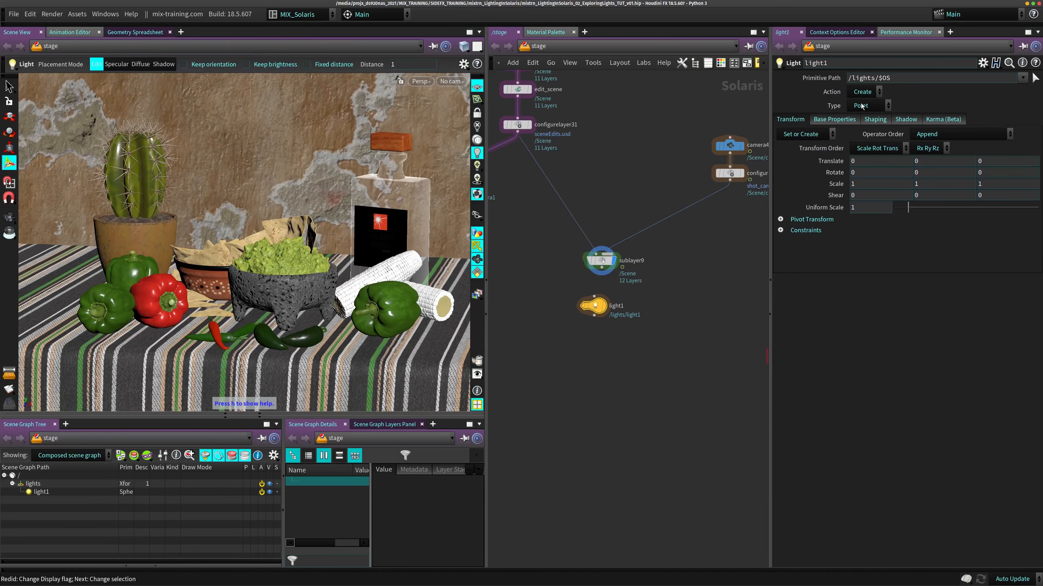
left_click(880, 107)
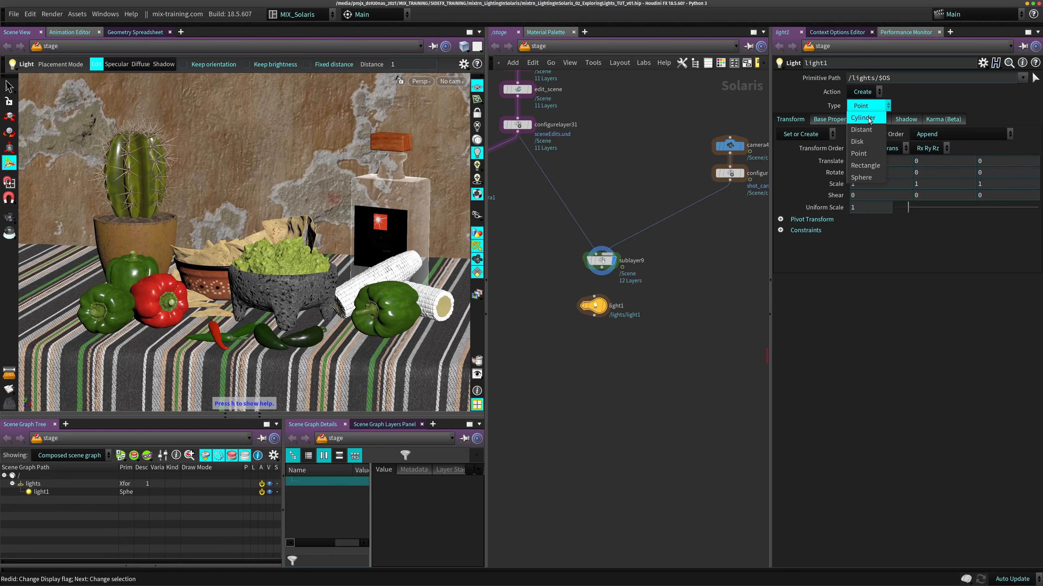
key("Escape")
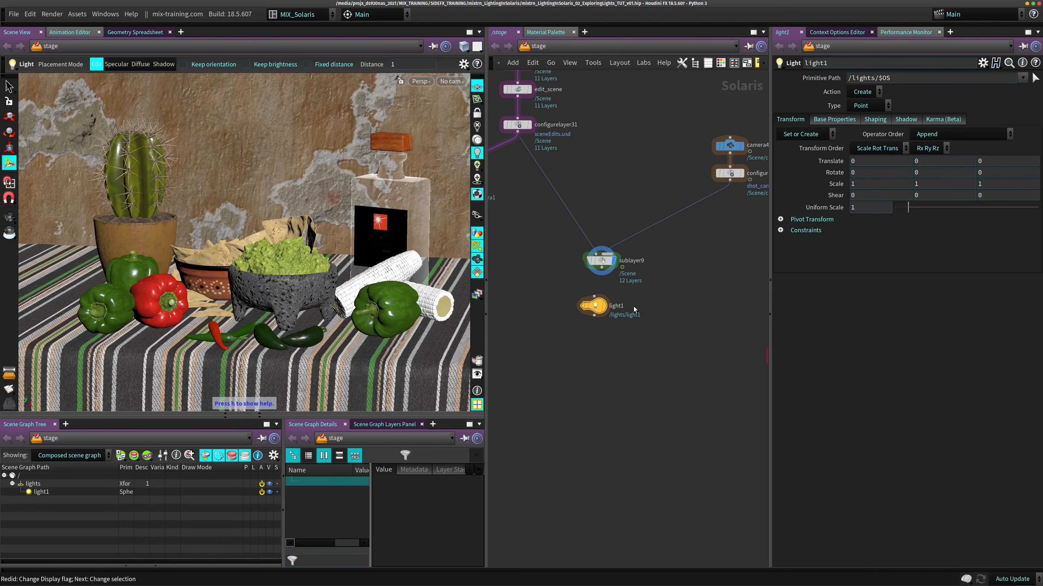
- Add a Dome Light node below light1 and show its base properties
key("Tab")
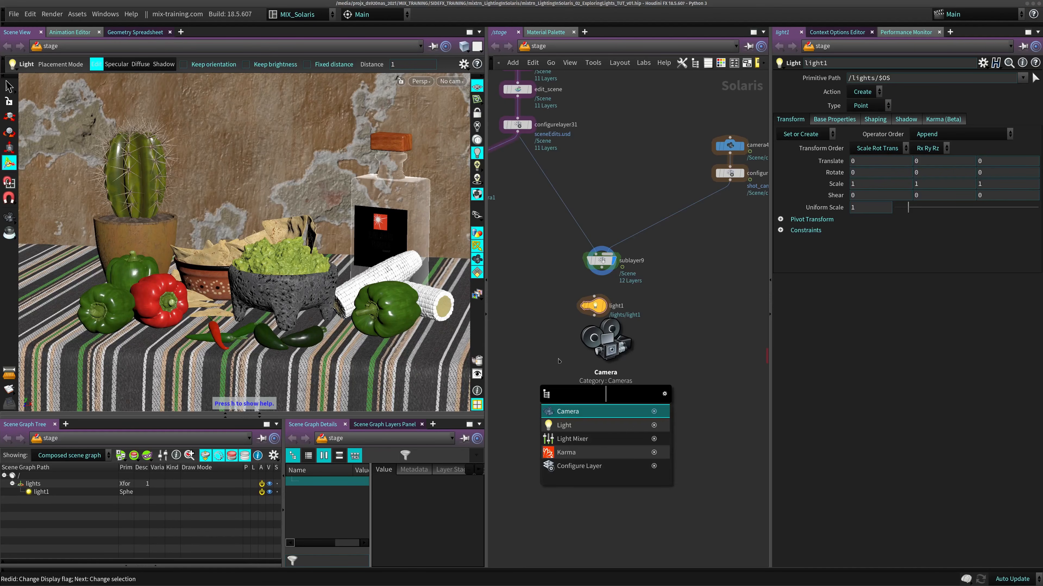
key("Escape")
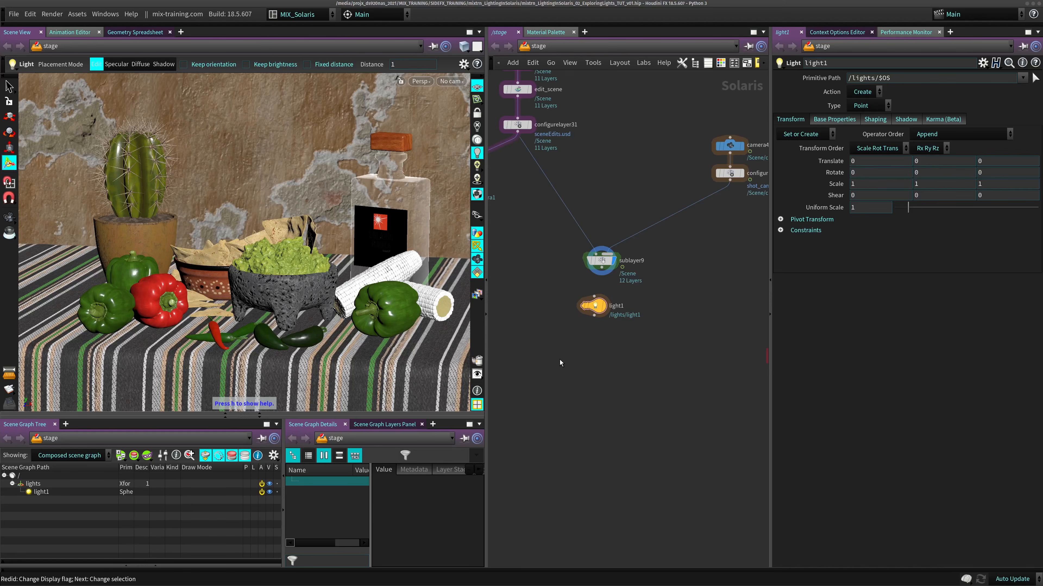
key("Tab")
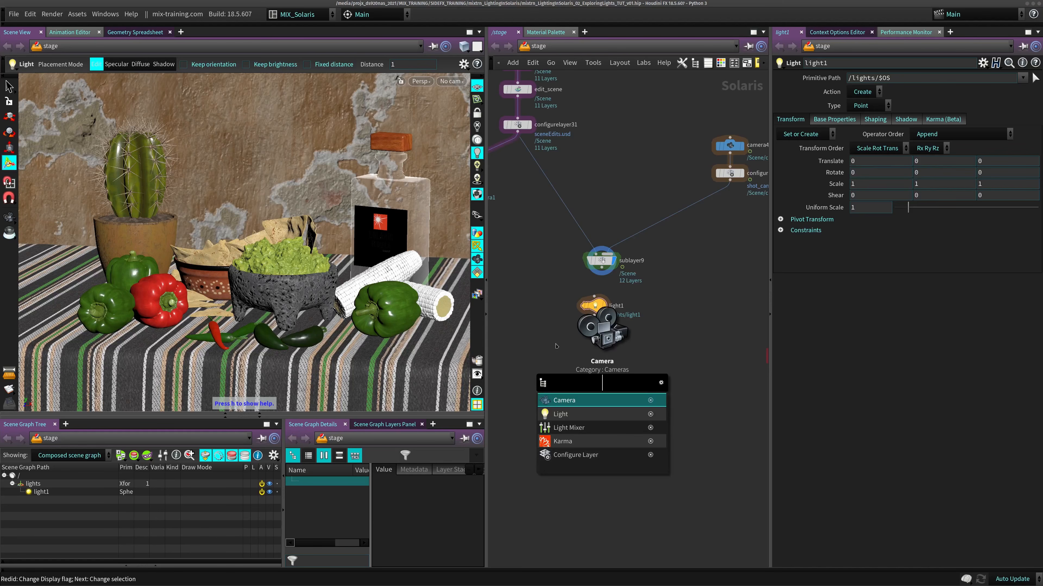
type("dome")
key("Return")
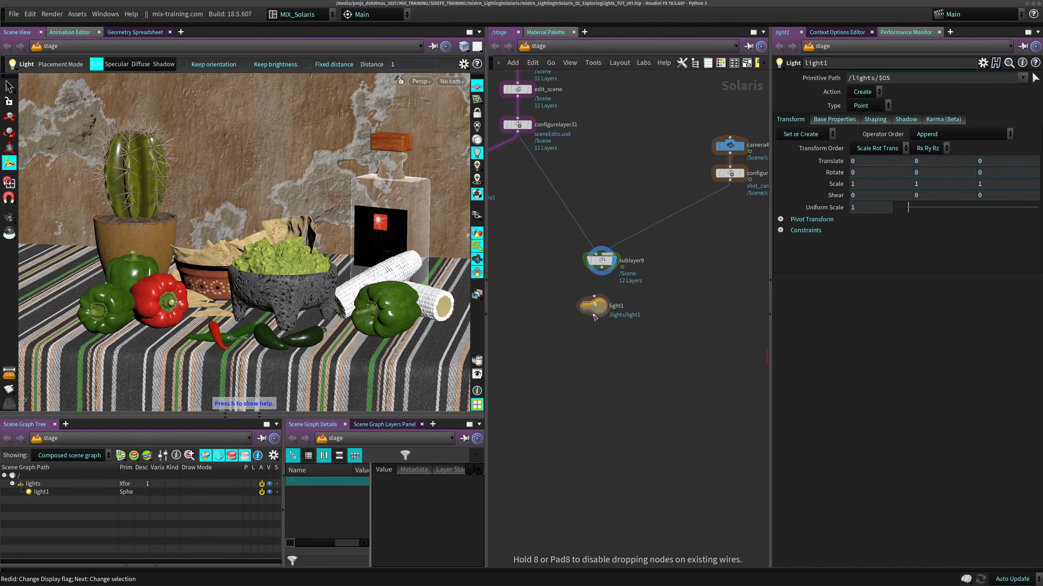
left_click(603, 340)
left_click_drag(611, 340, 600, 365)
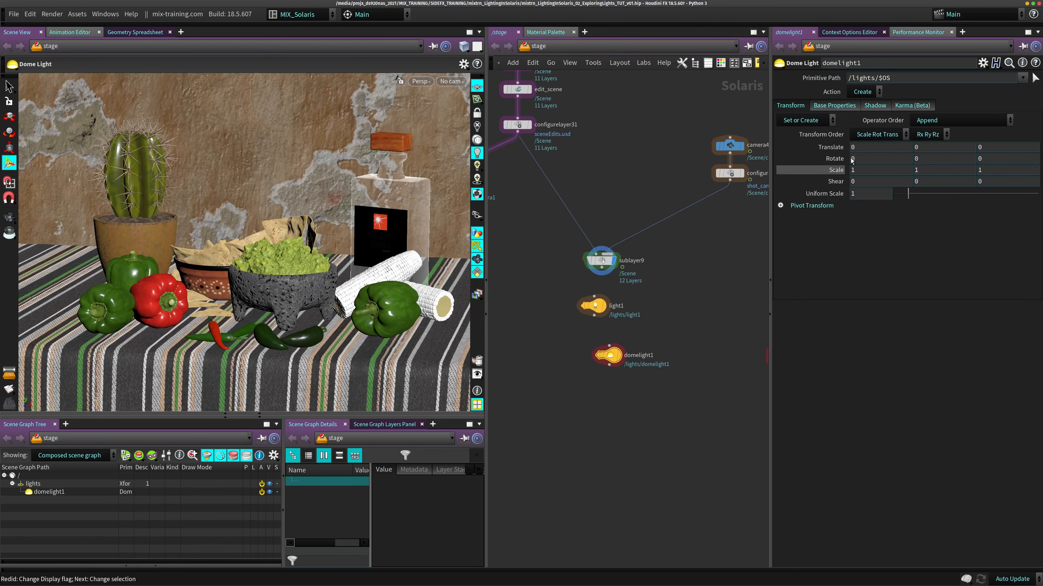
left_click(855, 106)
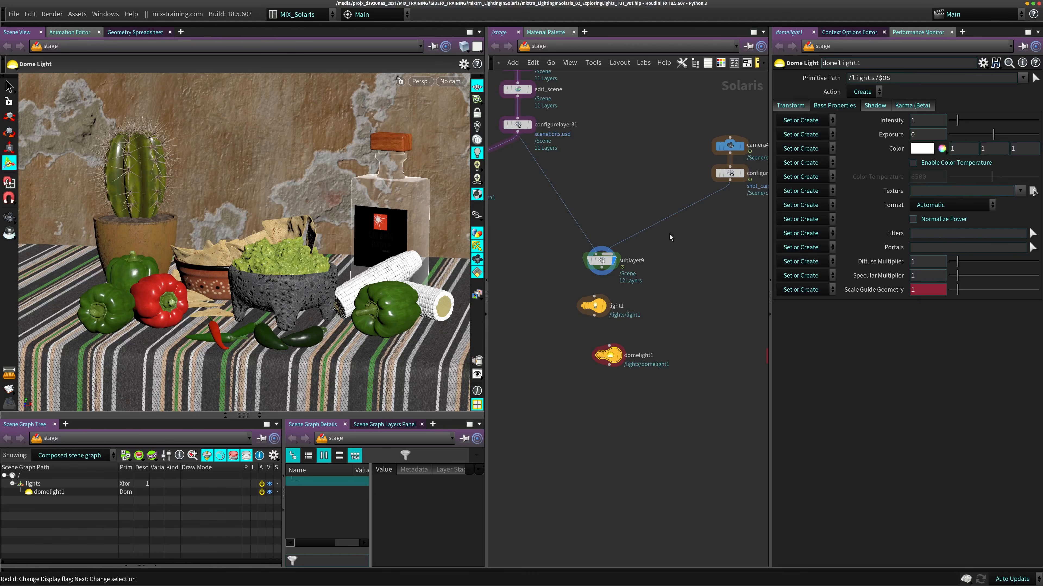
- Try light1 wired beneath sublayer9 as the displayed node
left_click_drag(601, 308, 610, 307)
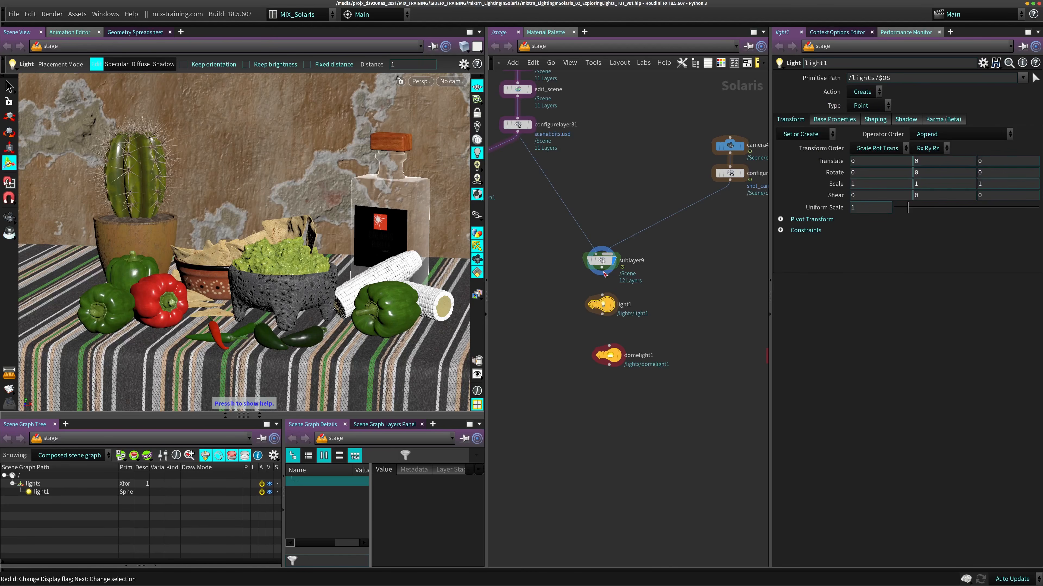
left_click(616, 289)
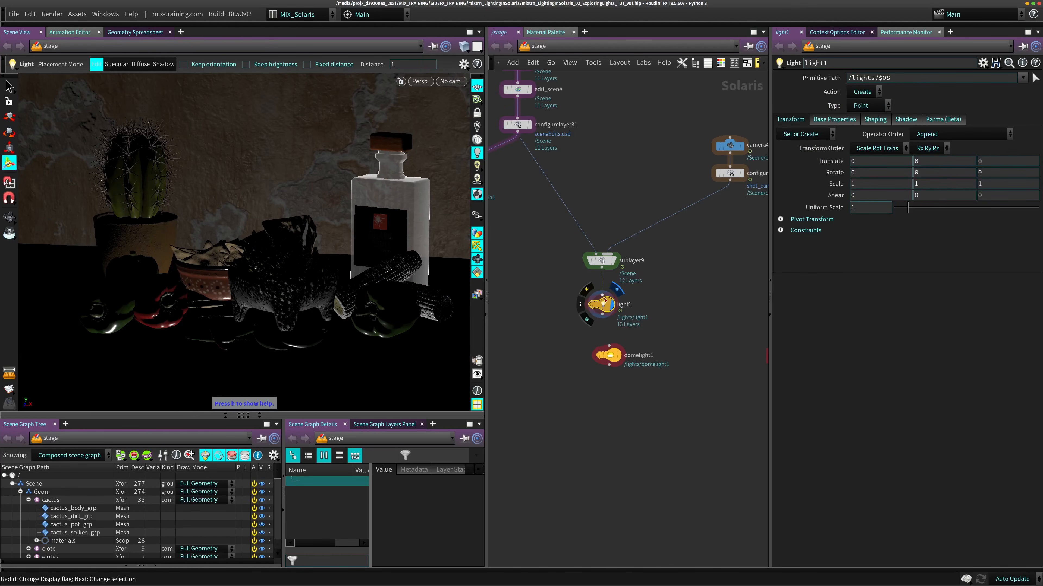
left_click_drag(616, 289, 589, 283)
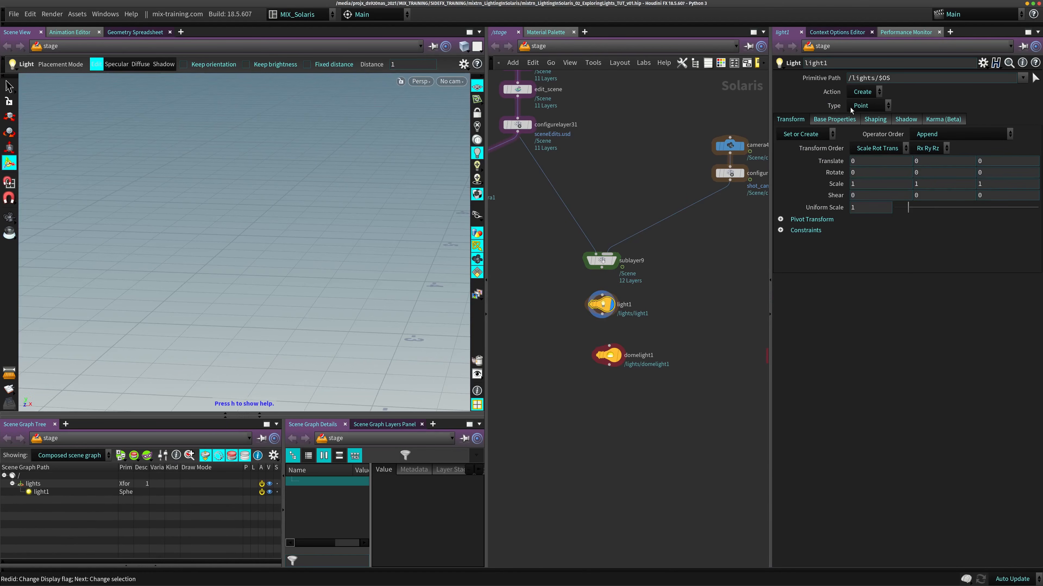
- Set the type of light1 to Rectangle
left_click(866, 106)
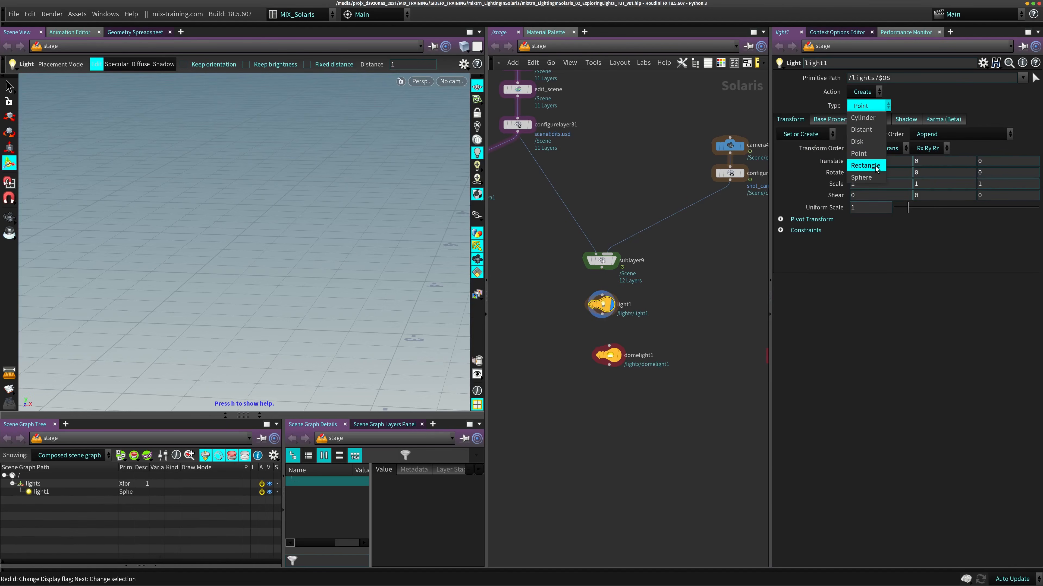
left_click(856, 167)
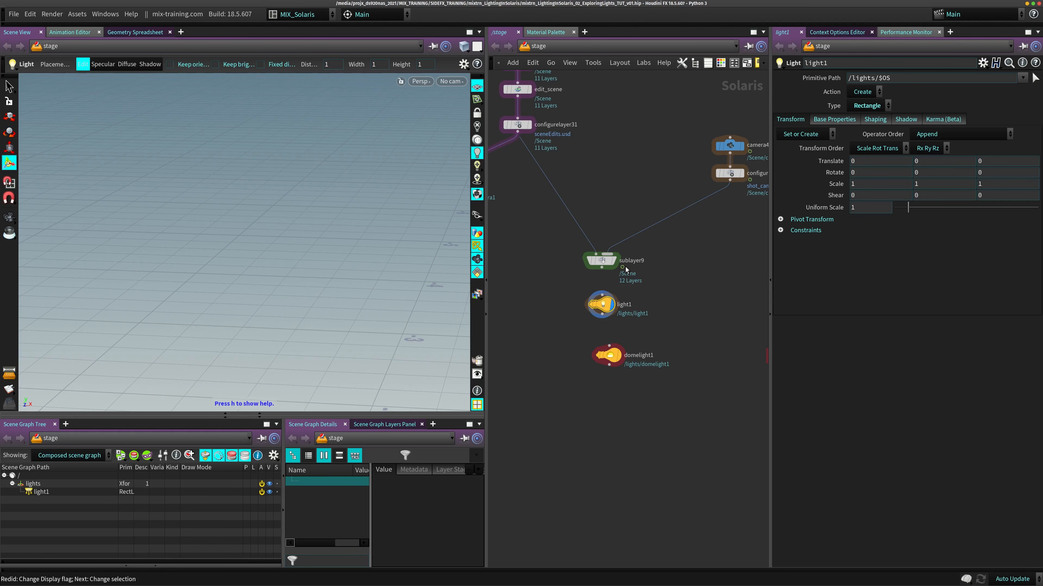
left_click(878, 109)
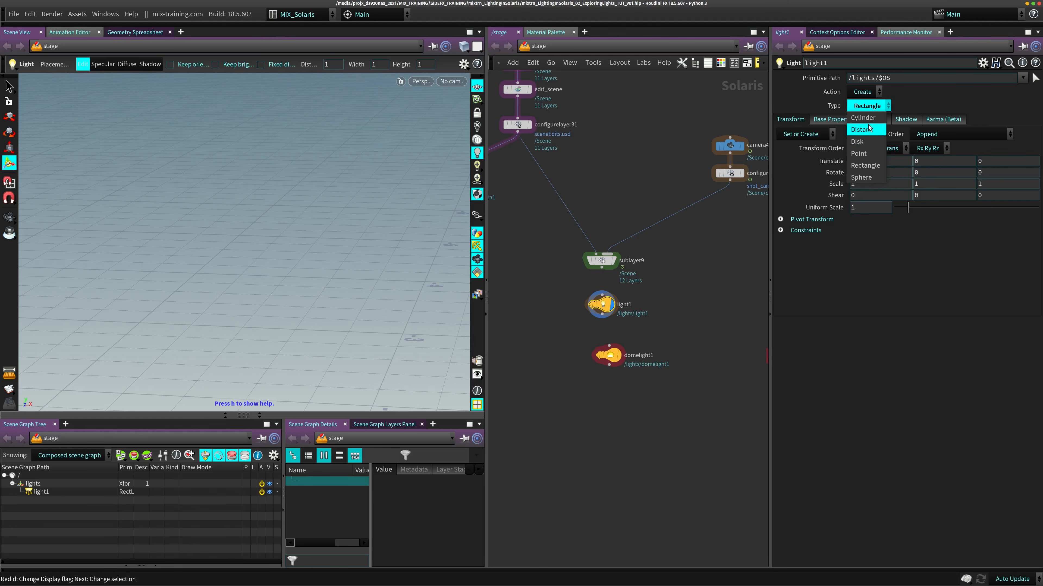
left_click(875, 165)
- Move light1 aside in the network and set the display flag on sublayer9 to show the full scene
left_click_drag(604, 310, 585, 314)
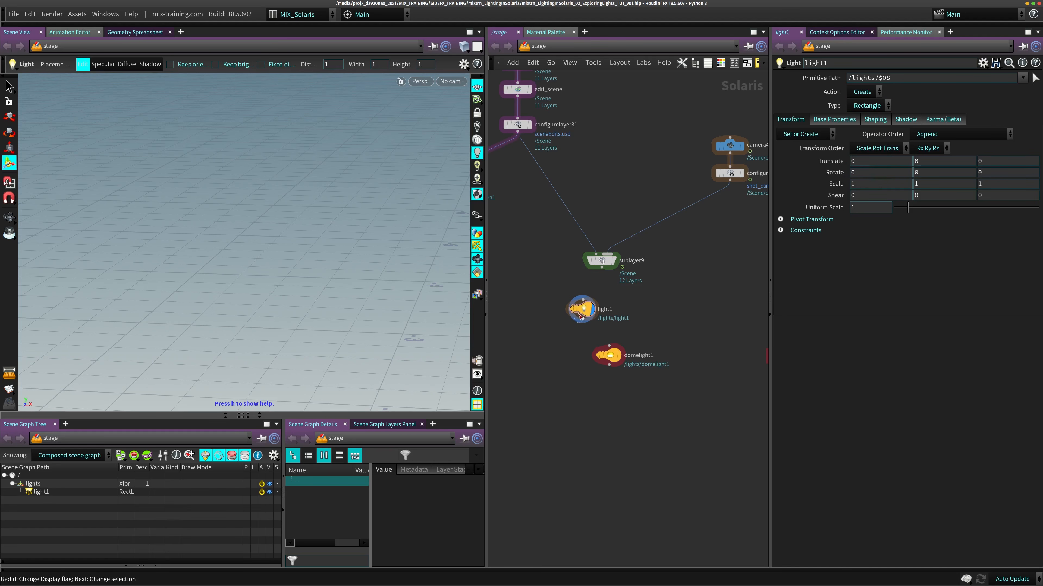
left_click(583, 319)
key("Escape")
left_click(613, 260)
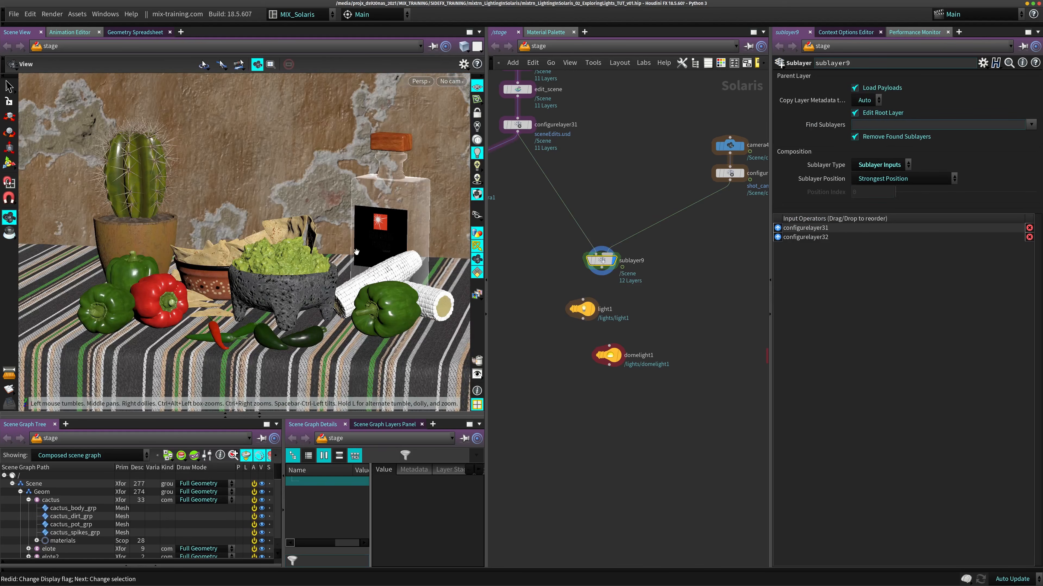
right_click_drag(331, 295, 328, 242, "alt")
left_click_drag(329, 242, 210, 308, "alt")
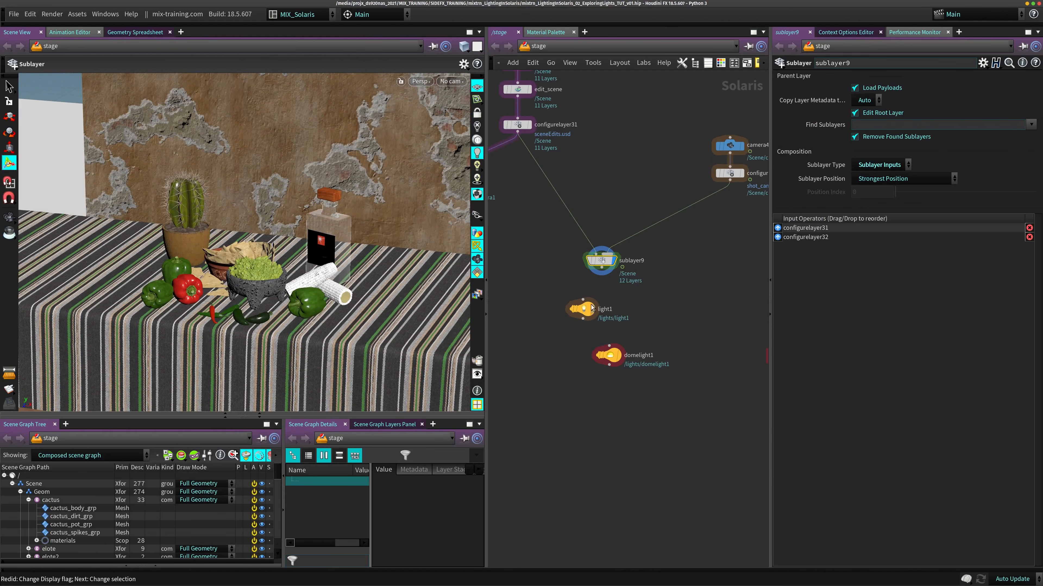
- Reposition the unconnected light1 node between sublayer9 and domelight1 in the network
left_click_drag(582, 309, 576, 322)
left_click_drag(266, 296, 237, 282, "alt")
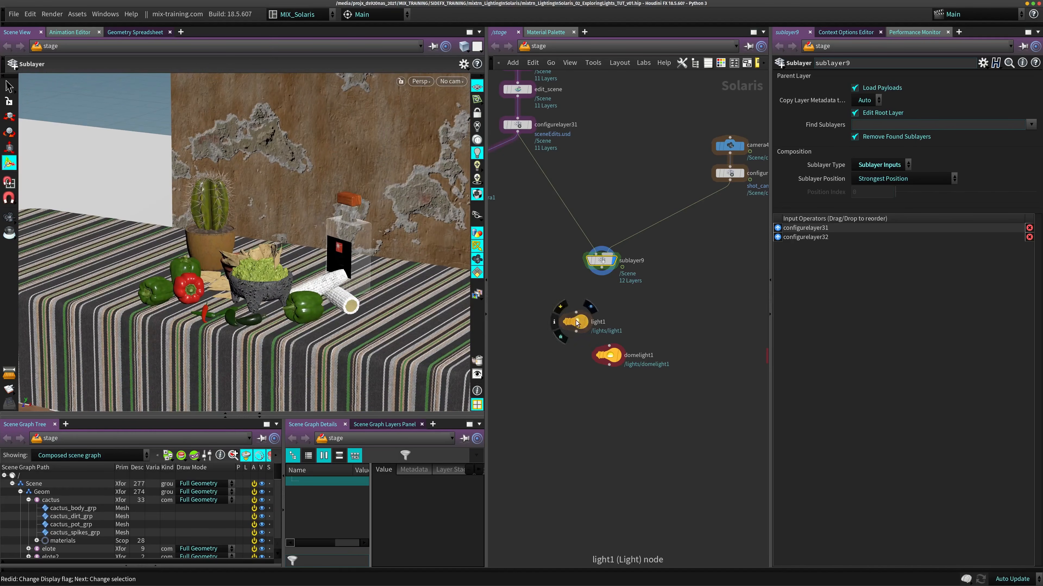
left_click_drag(575, 322, 637, 315)
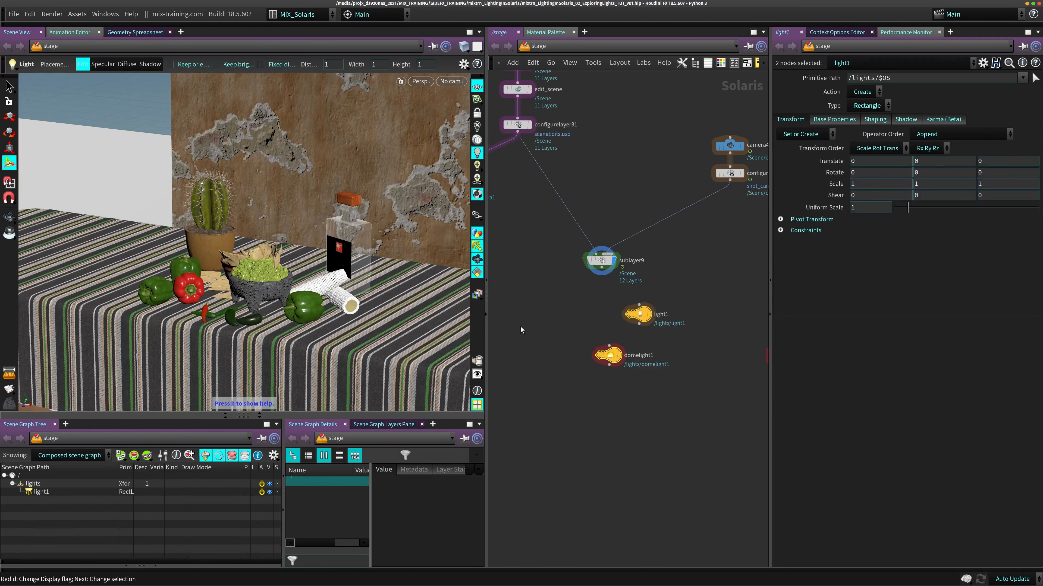
scroll(612, 157, "up", 1)
middle_click_drag(613, 157, 645, 250)
scroll(615, 254, "down", 5)
middle_click_drag(565, 215, 591, 224)
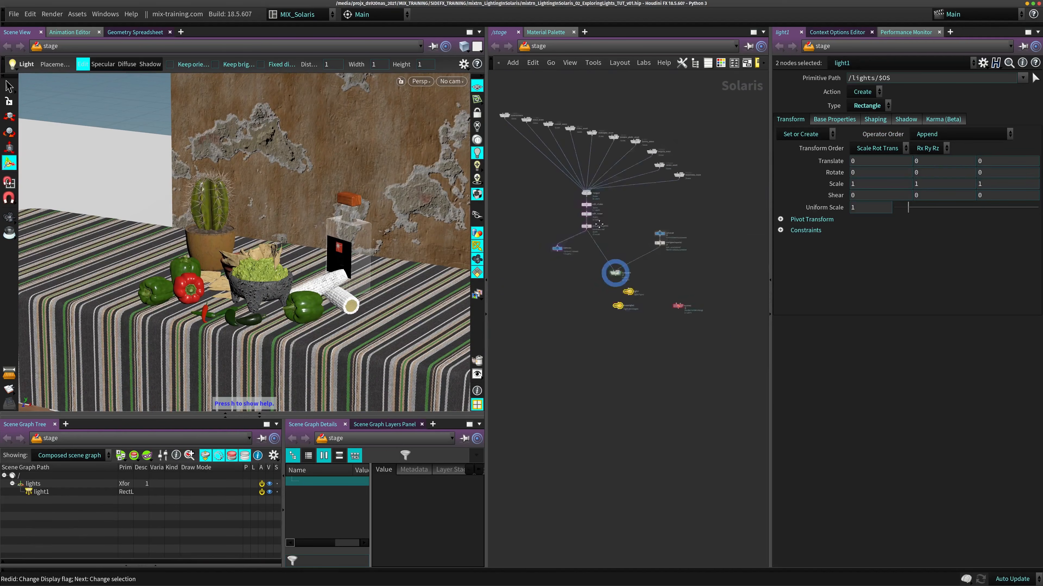
middle_click_drag(611, 298, 598, 258)
scroll(598, 258, "up", 3)
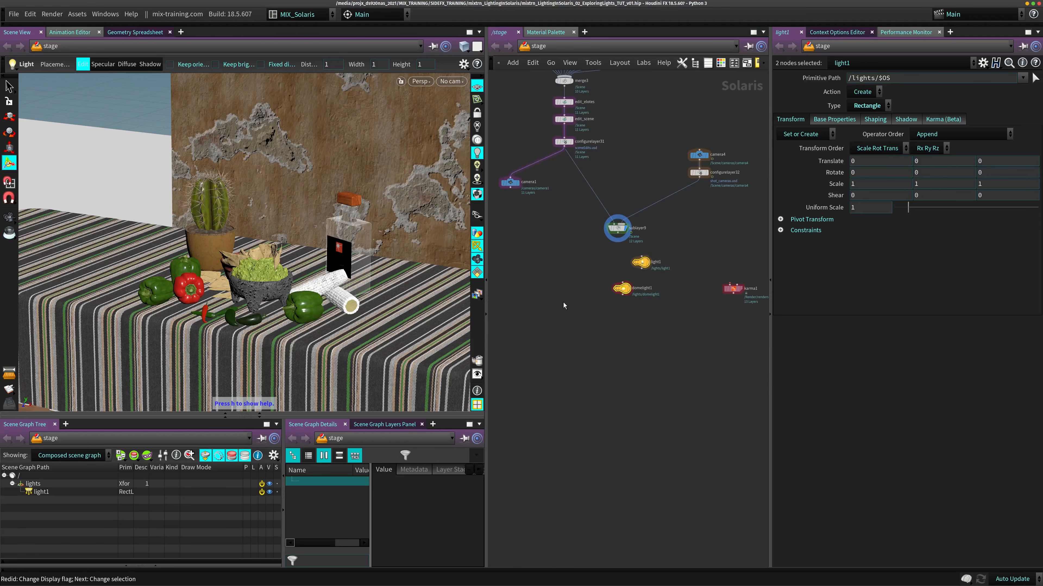
left_click_drag(642, 264, 625, 289)
left_click(625, 289)
scroll(634, 253, "up", 3)
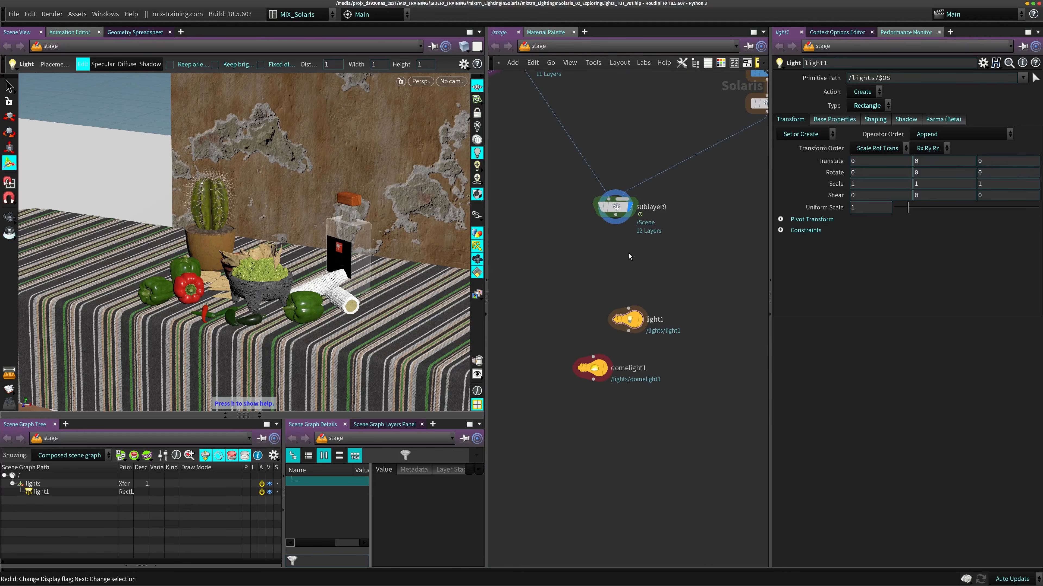
- Wire sublayer9 into light1, make light1 the displayed node, and place it close beneath sublayer9
left_click_drag(615, 221, 628, 308)
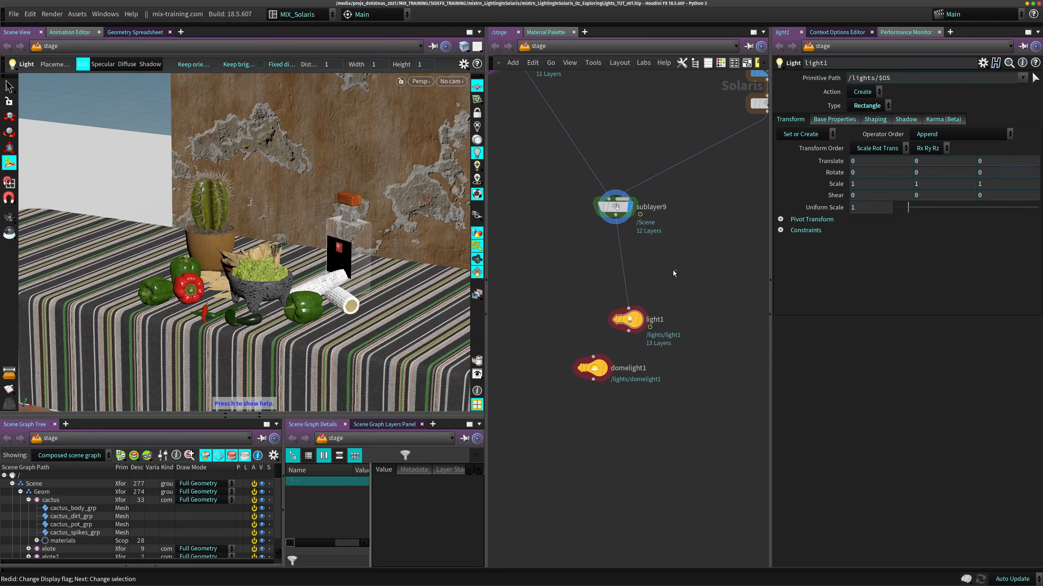
left_click(615, 207)
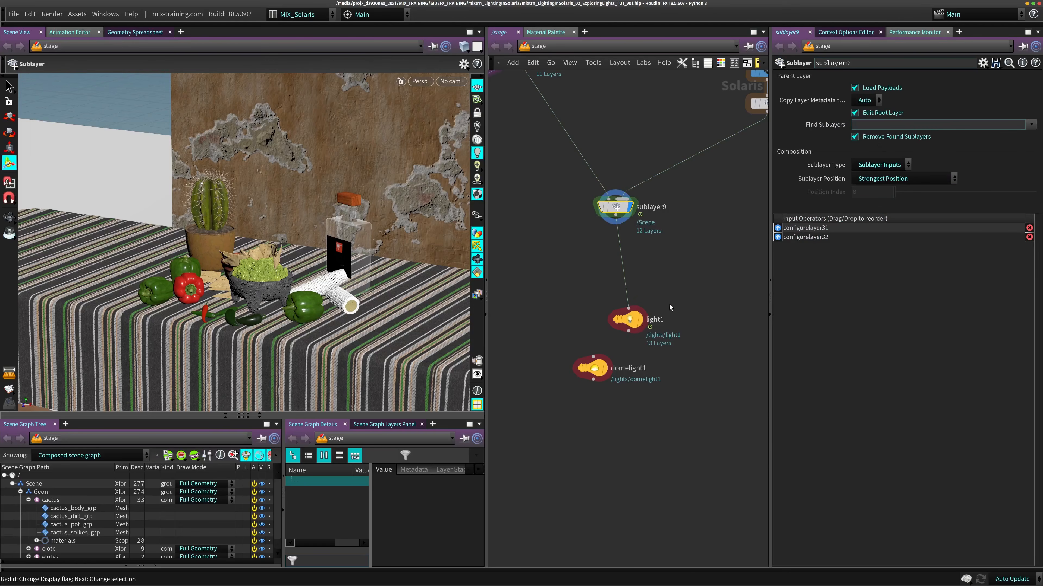
middle_click_drag(628, 327, 642, 270)
left_click(641, 266)
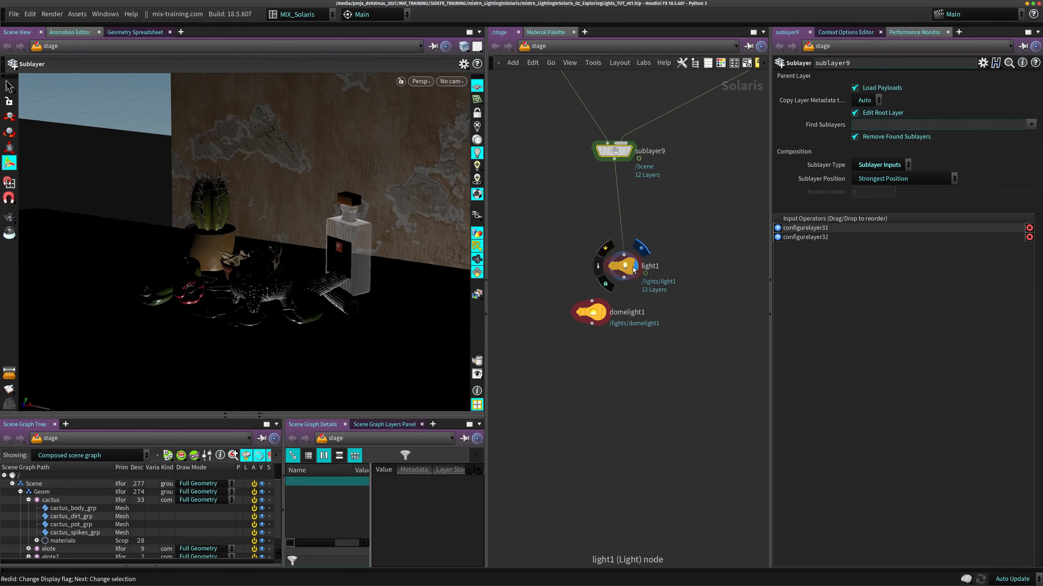
left_click_drag(634, 265, 625, 210)
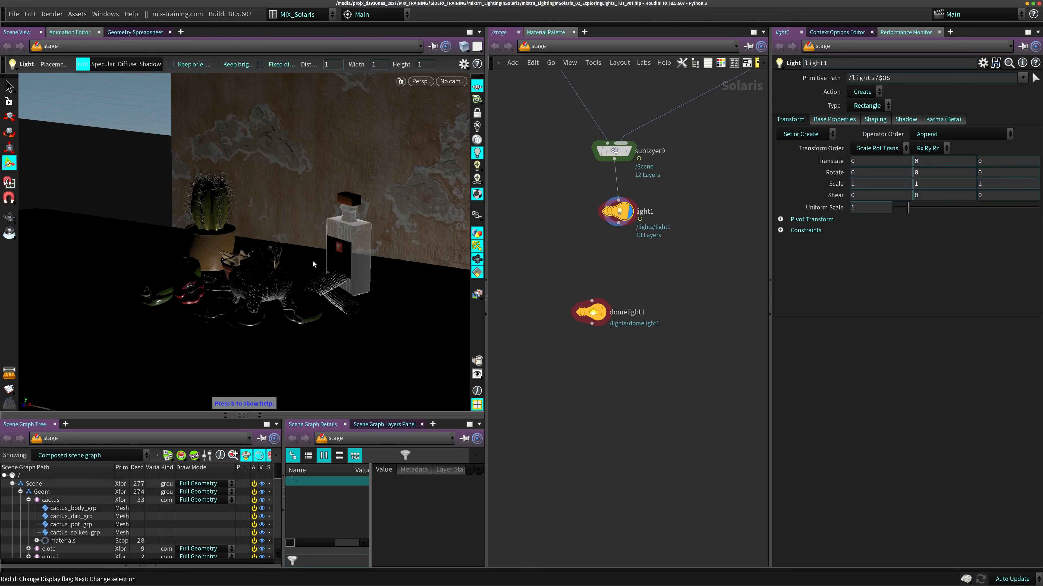
- Move light1 up and forward above the table to a Translate Y of about 1.08 and Z of about 0.68
right_click_drag(316, 264, 210, 286, "alt")
middle_click_drag(210, 287, 187, 201, "alt")
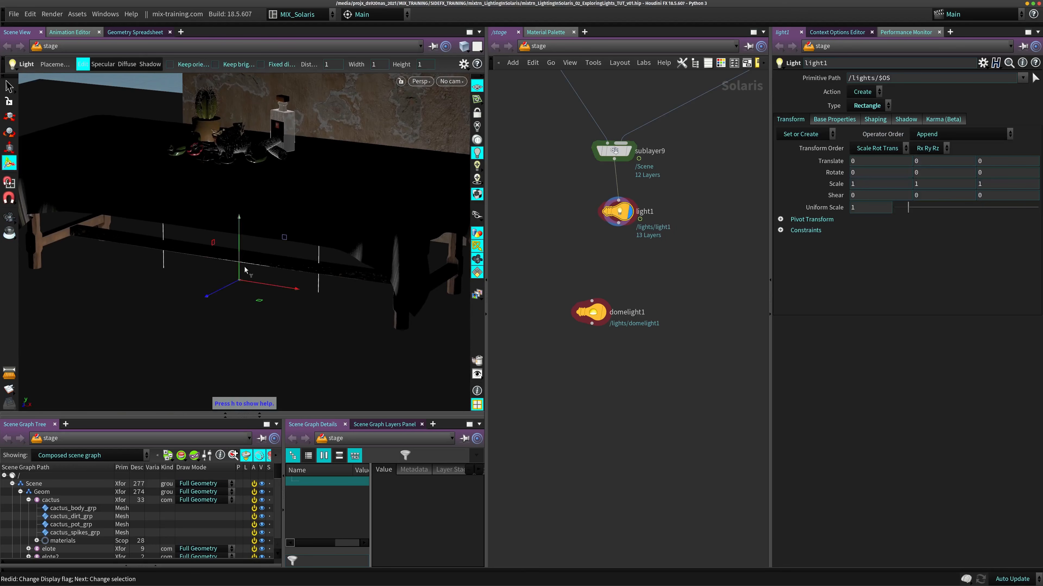
middle_click_drag(244, 268, 224, 341, "alt")
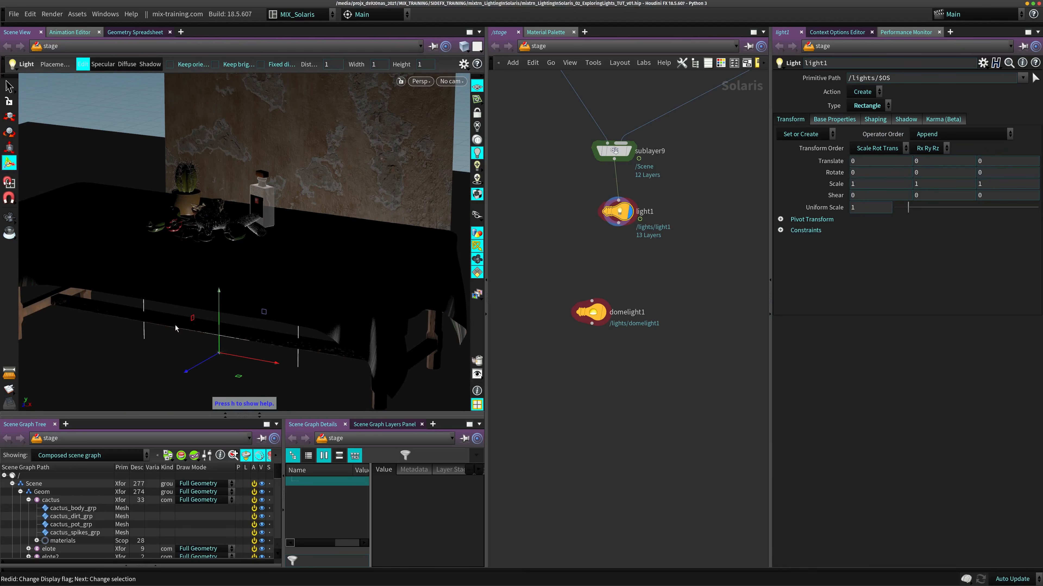
left_click_drag(220, 308, 365, 204)
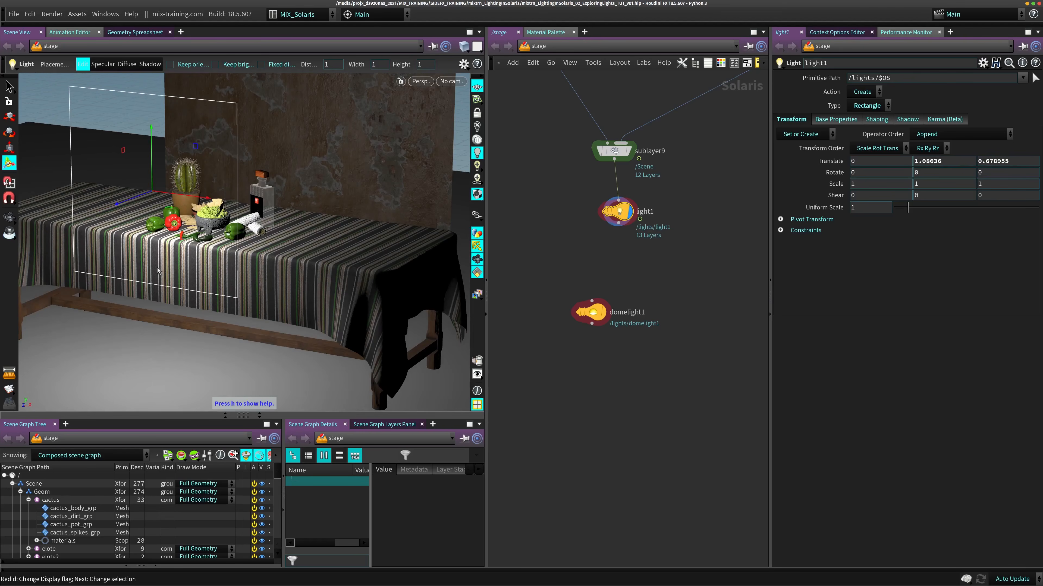
middle_click_drag(312, 208, 289, 254, "alt")
left_click_drag(289, 255, 359, 240, "alt")
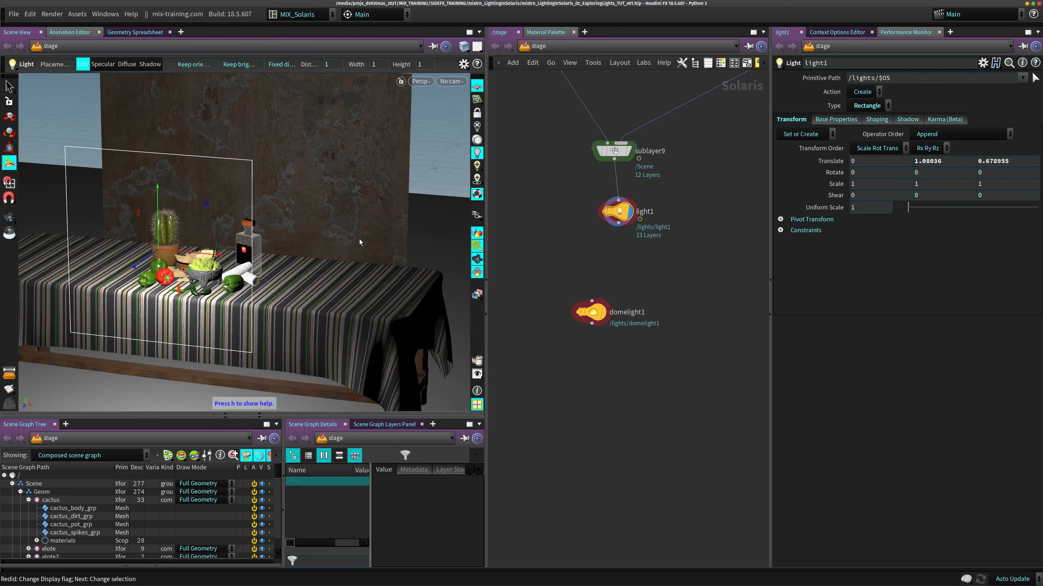
- Move light1 farther below sublayer9 and shift the unconnected domelight1 node aside in the network
left_click_drag(620, 213, 616, 220)
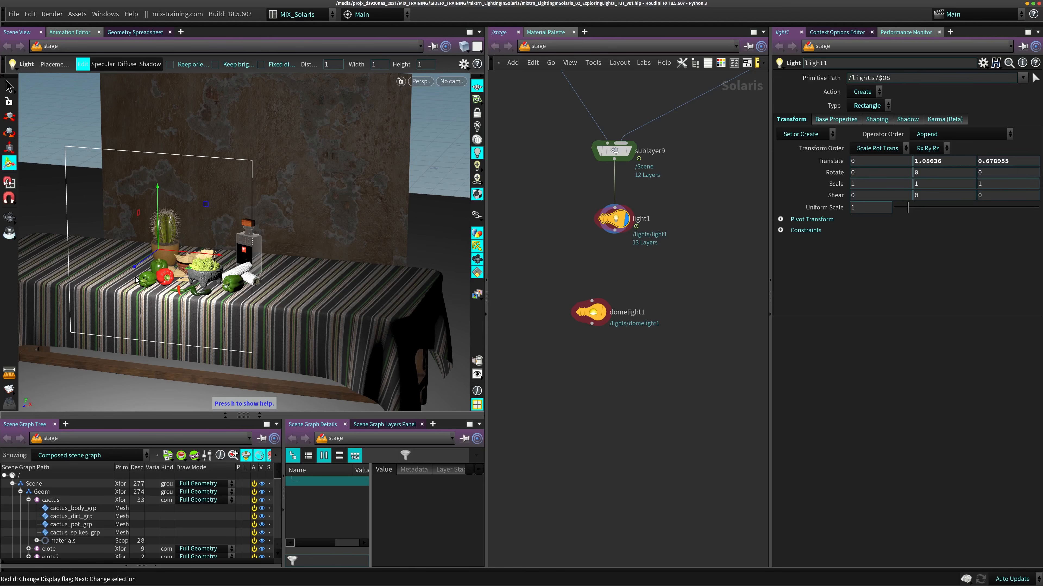
left_click_drag(619, 218, 619, 229)
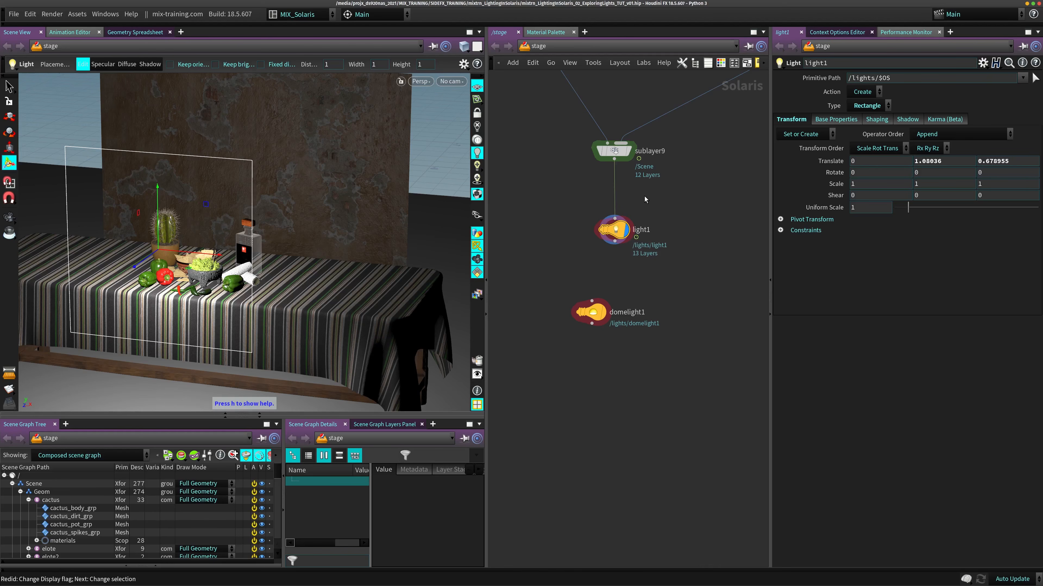
left_click_drag(581, 320, 530, 308)
left_click_drag(616, 234, 612, 248)
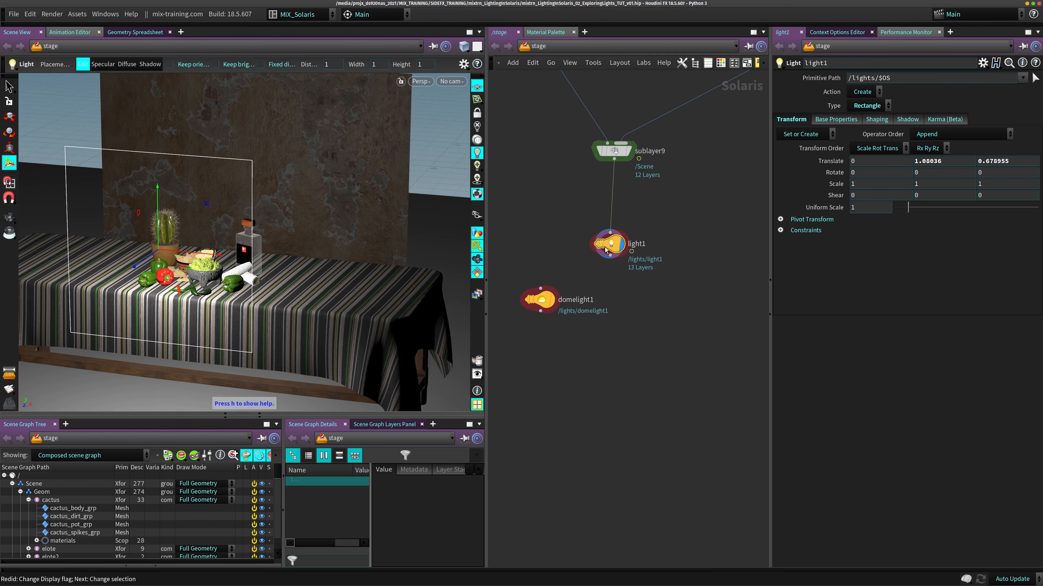
- Raise light1 in the scene to a Translate Y of about 1.20
left_click_drag(159, 204, 170, 184)
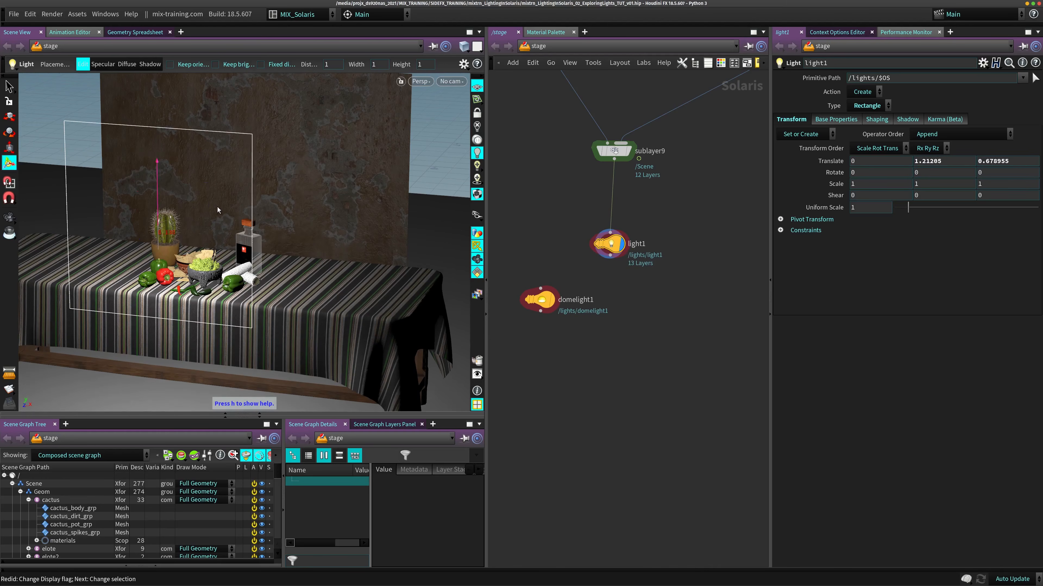
middle_click_drag(663, 197, 582, 298)
scroll(644, 257, "down", 3)
mouse_move(589, 214)
middle_mouse_down()
mouse_move(640, 226)
mouse_move(585, 222)
middle_mouse_up()
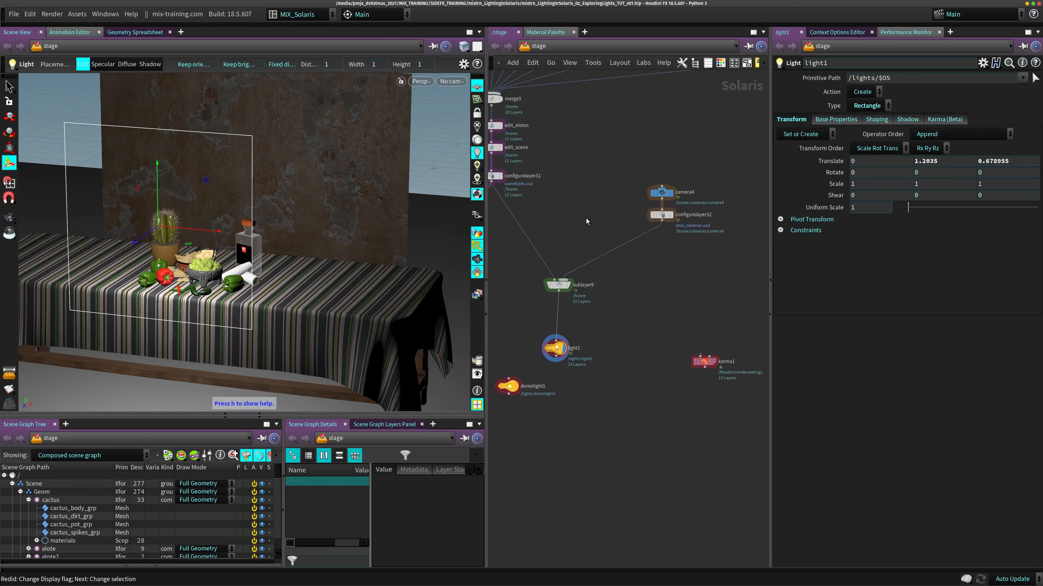
- Select the camera4 and configurelayer32 nodes together to review the camera branch feeding sublayer9
scroll(586, 222, "up", 3)
left_click_drag(610, 130, 726, 233)
middle_click_drag(714, 158, 694, 108)
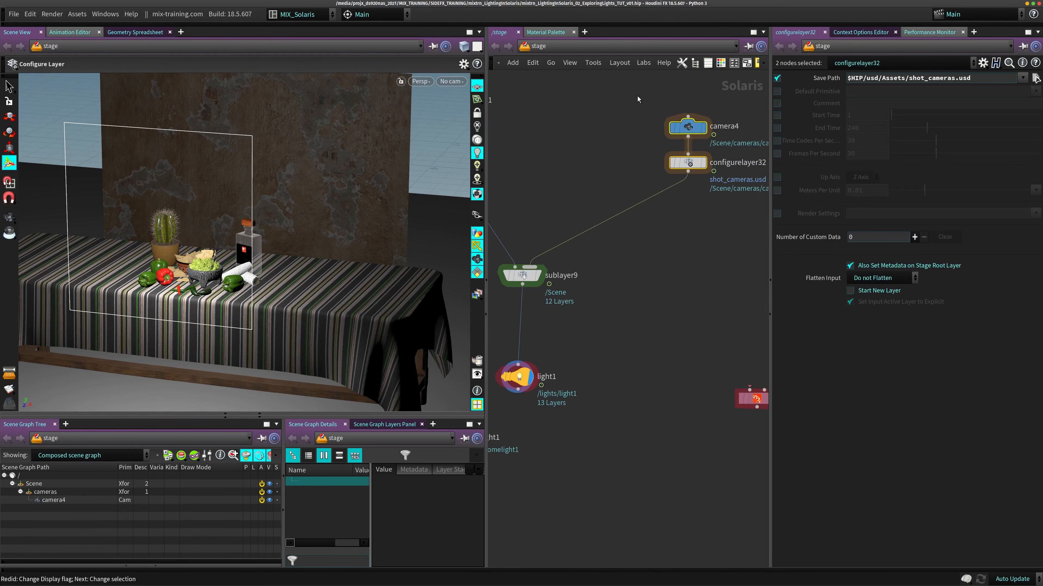
middle_click_drag(637, 212, 683, 187)
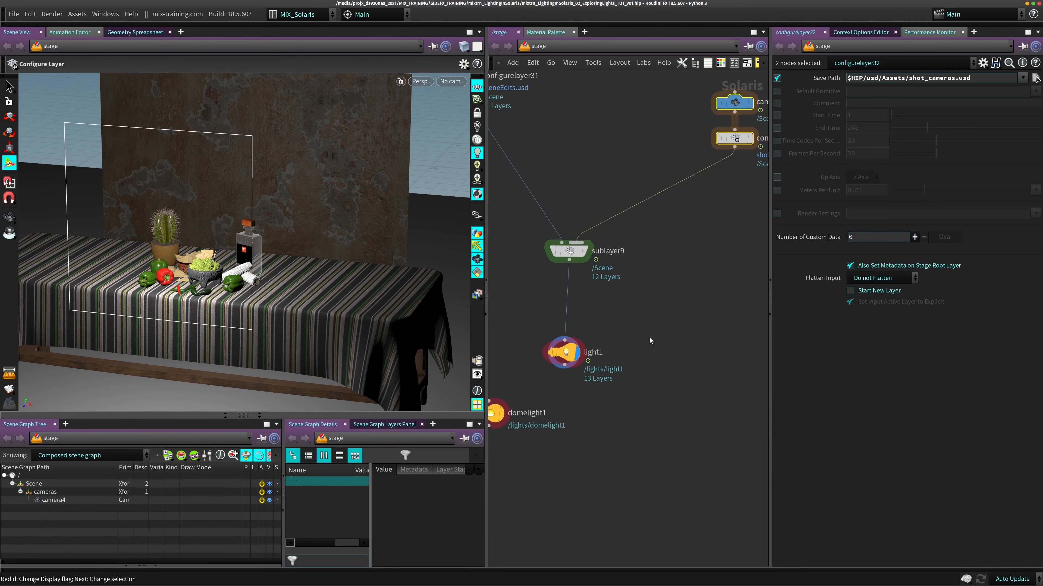
- Reposition the light1 node so it sits directly below sublayer9 in the network
middle_click_drag(649, 338, 677, 314)
left_click_drag(594, 329, 637, 324)
middle_click_drag(661, 210, 608, 282)
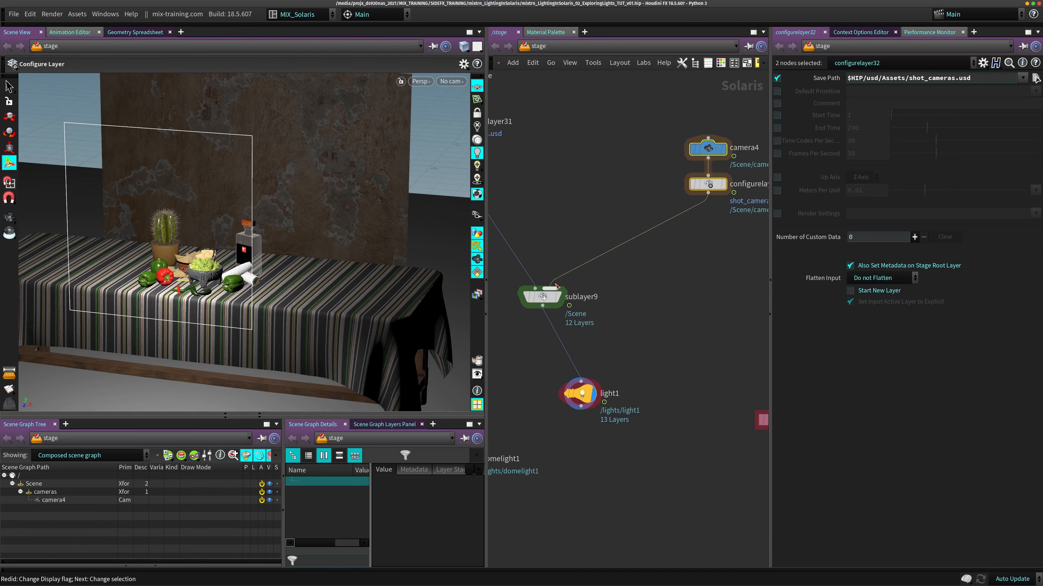
middle_click_drag(639, 350, 642, 270)
scroll(632, 280, "down", 4)
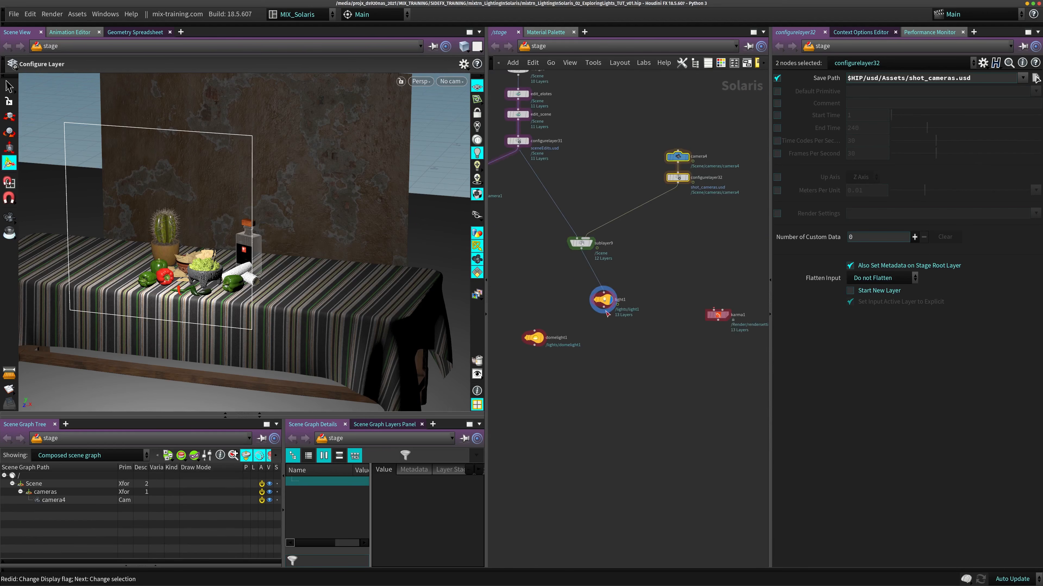
left_click_drag(607, 314, 585, 303)
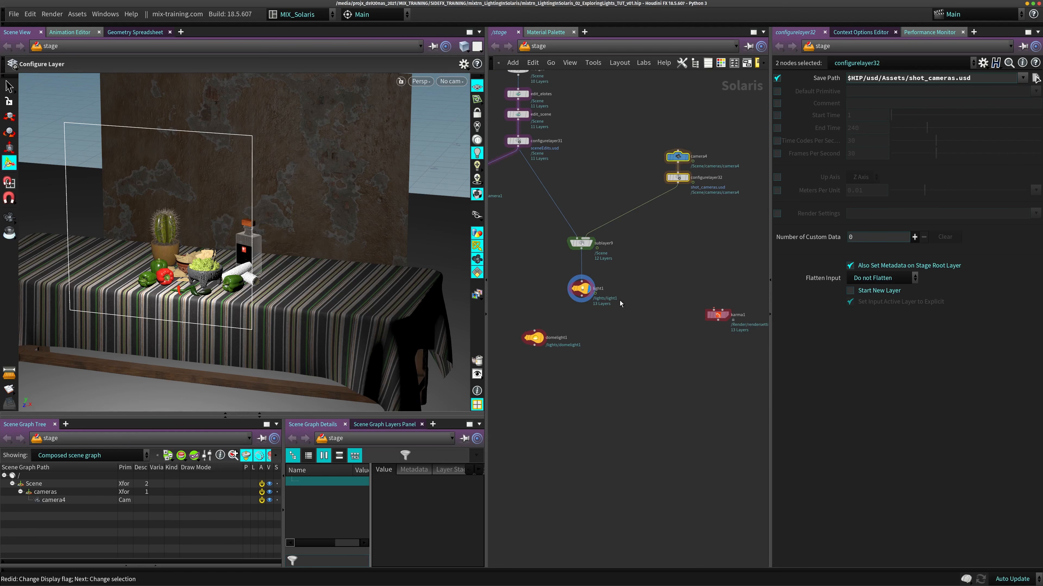
- Select light1 and review the light types available for it, keeping the current type
left_click(566, 293)
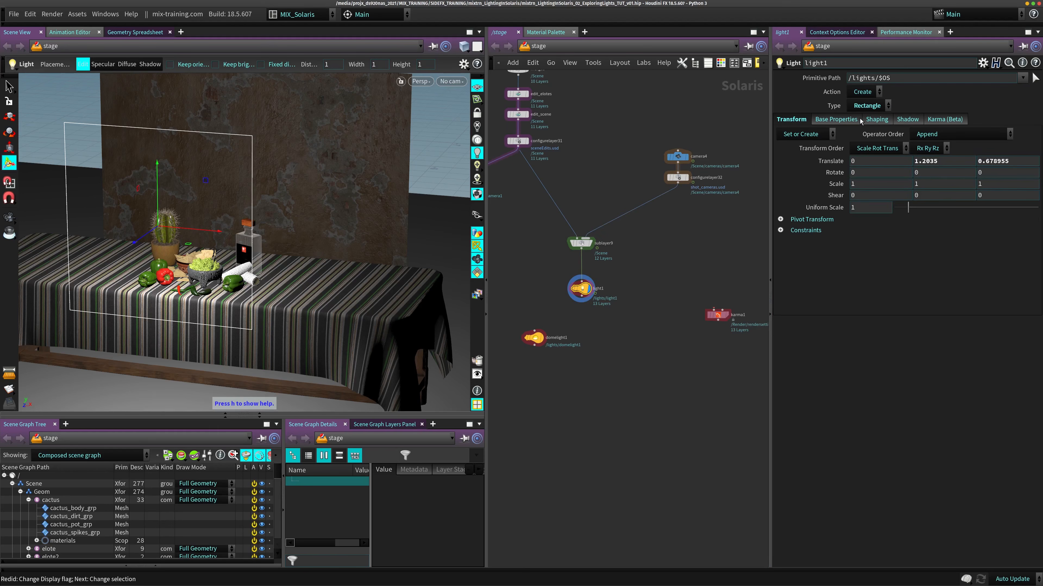
left_click(878, 108)
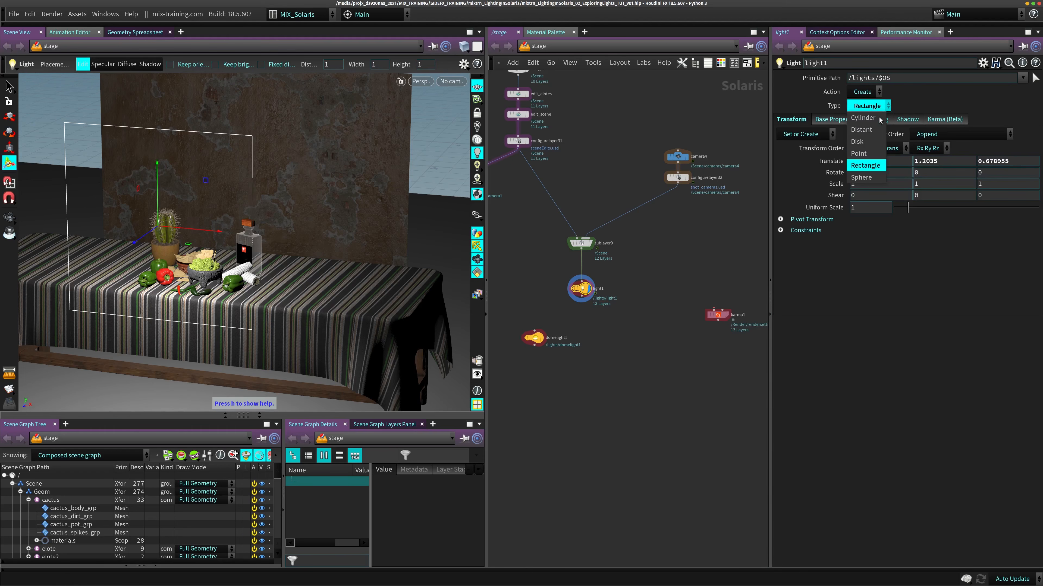
left_click(698, 250)
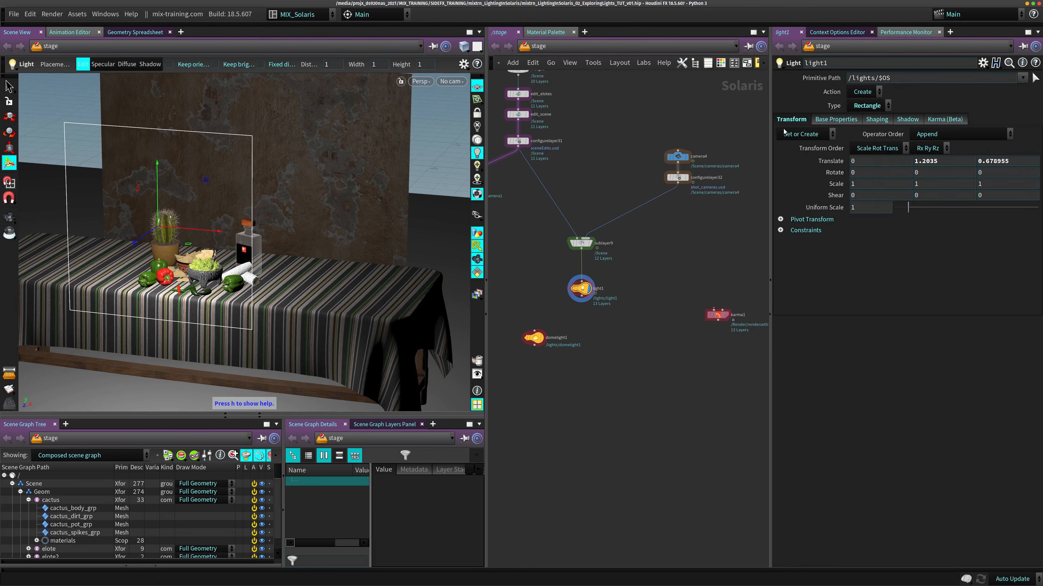
- Try a larger width for light1 in its base properties and undo the change
left_click(853, 120)
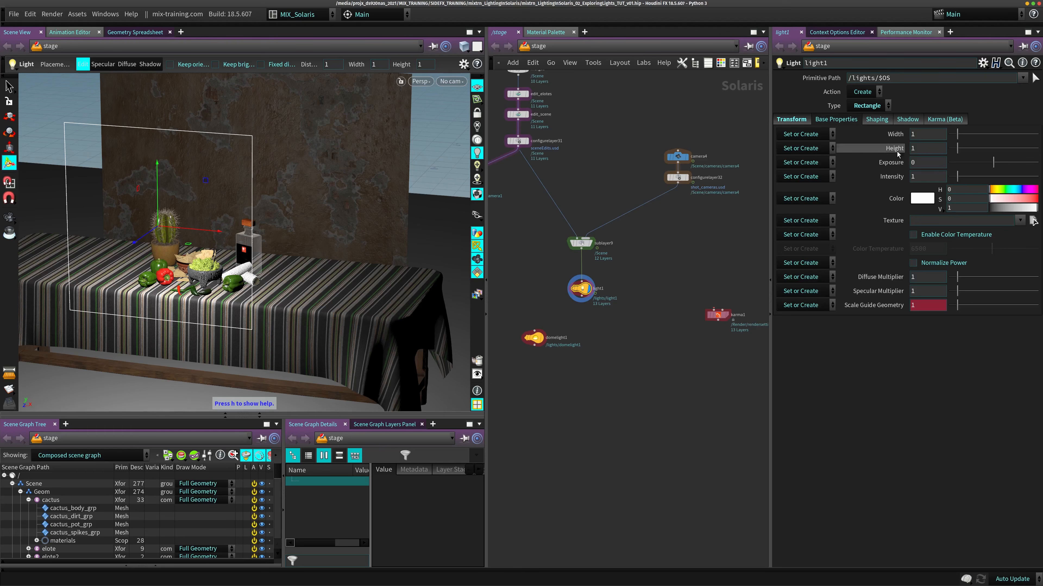
left_click_drag(957, 134, 966, 133)
key("ctrl+z")
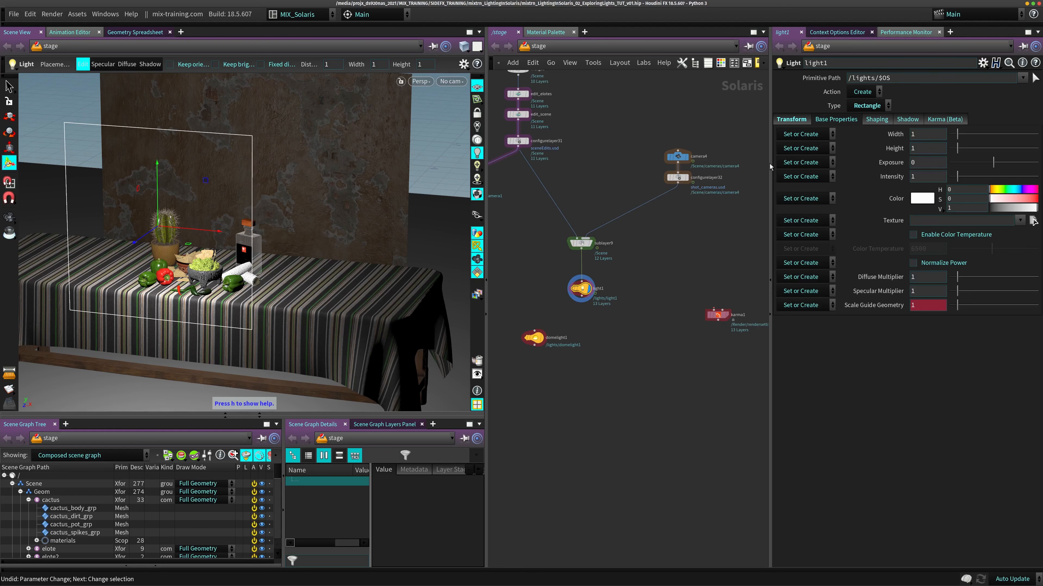
- Try the Distant type on light1 and return it to Rectangle
left_click(867, 106)
left_click(866, 133)
left_click(868, 105)
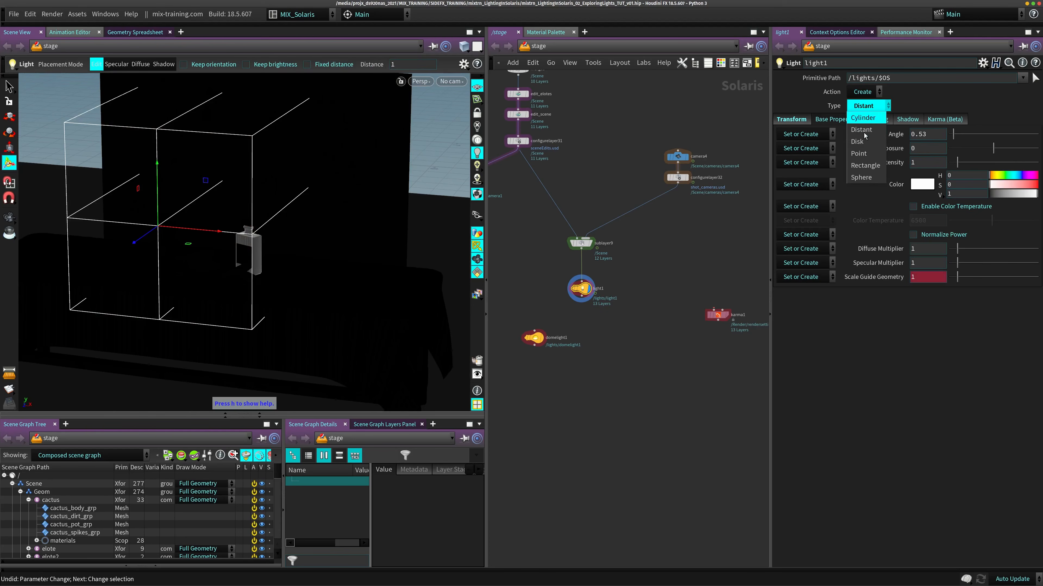
left_click(866, 166)
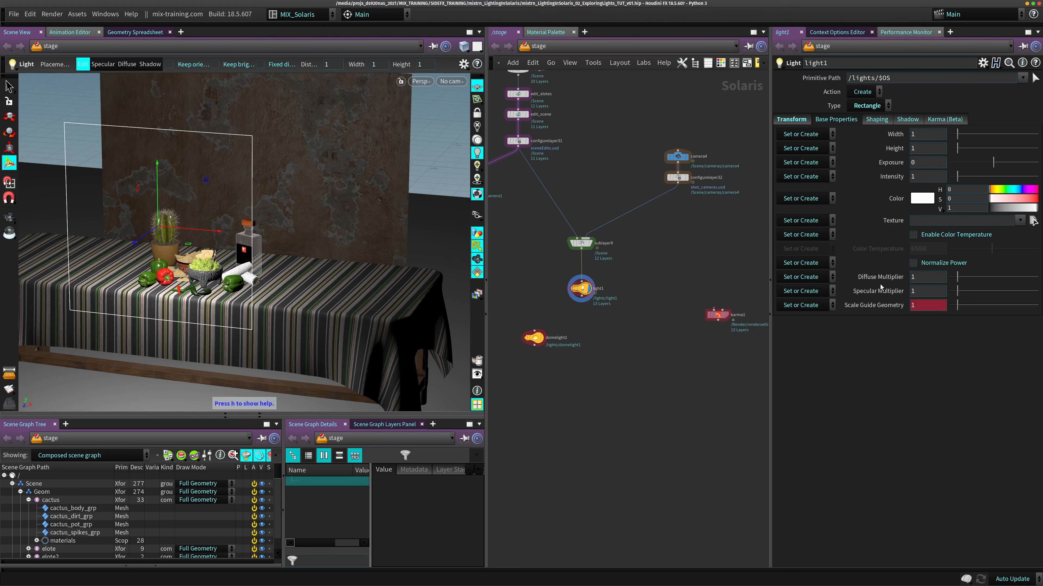
- Toggle Spotlight shaping on and off for light1, keeping its type as Rectangle
left_click(874, 120)
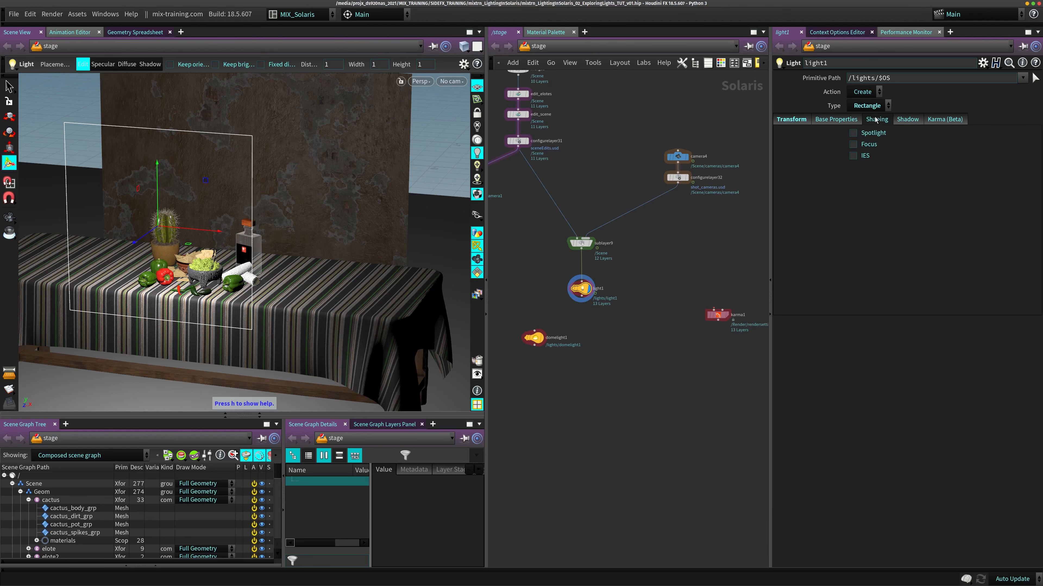
left_click(883, 135)
left_click(873, 134)
left_click(873, 134)
left_click(874, 135)
left_click(867, 106)
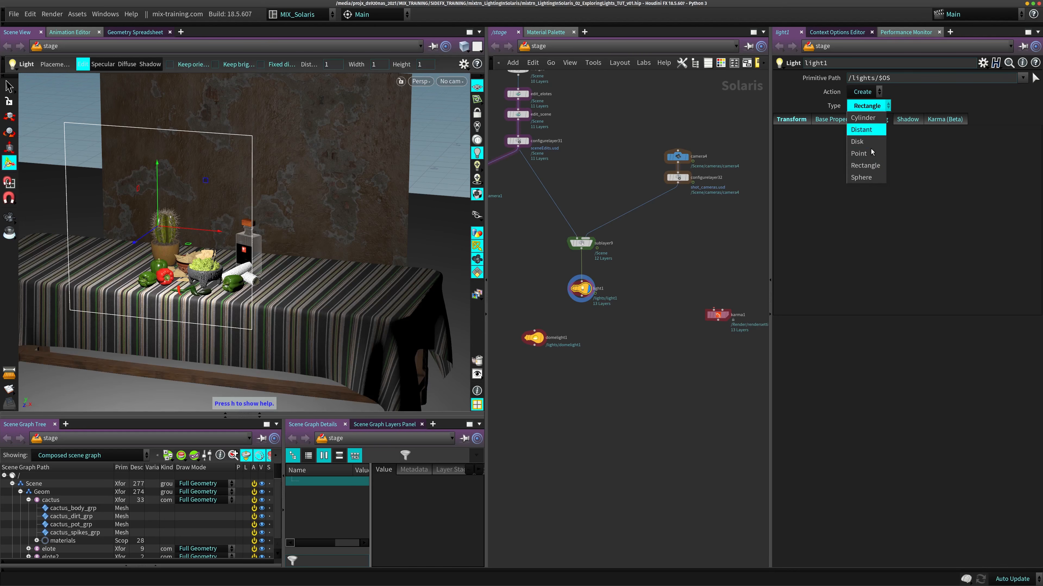
left_click(865, 165)
- Try Spotlight shaping on light1 with angle 16.9 and softness 0.215, and try Focus at about 8.04 with Spotlight off
left_click(873, 133)
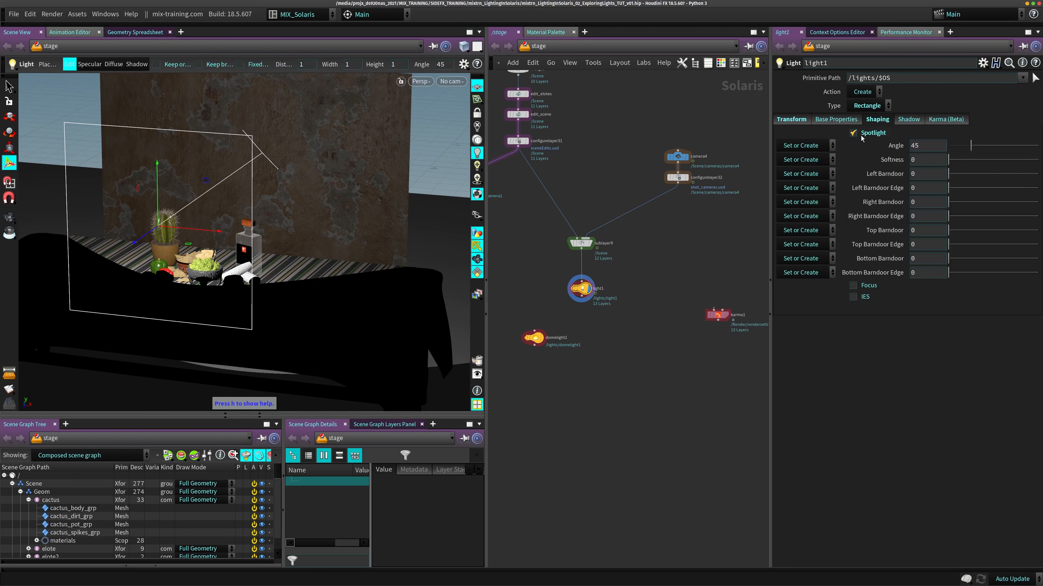
left_click_drag(971, 146, 932, 179)
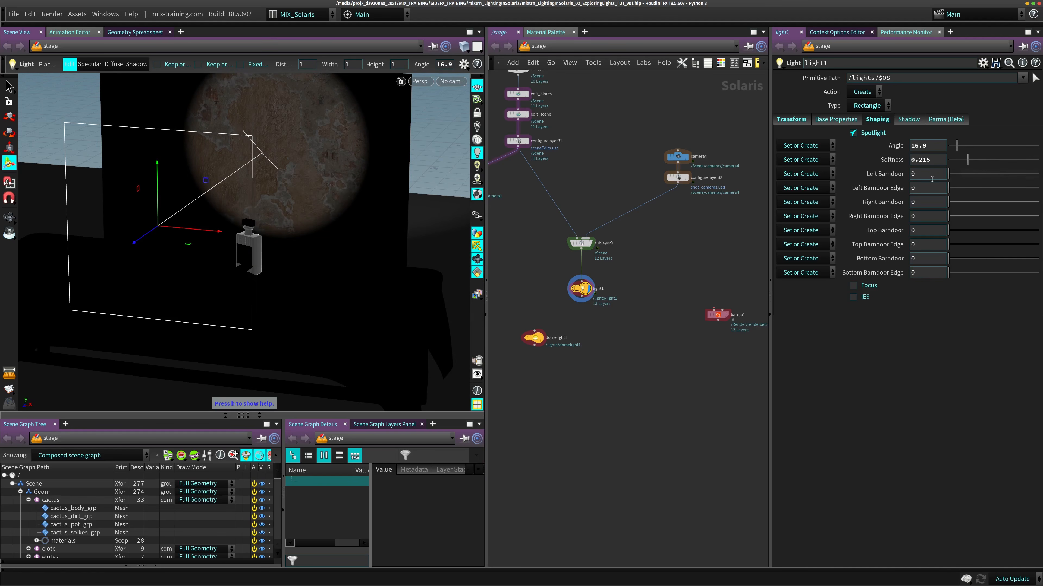
left_click(873, 133)
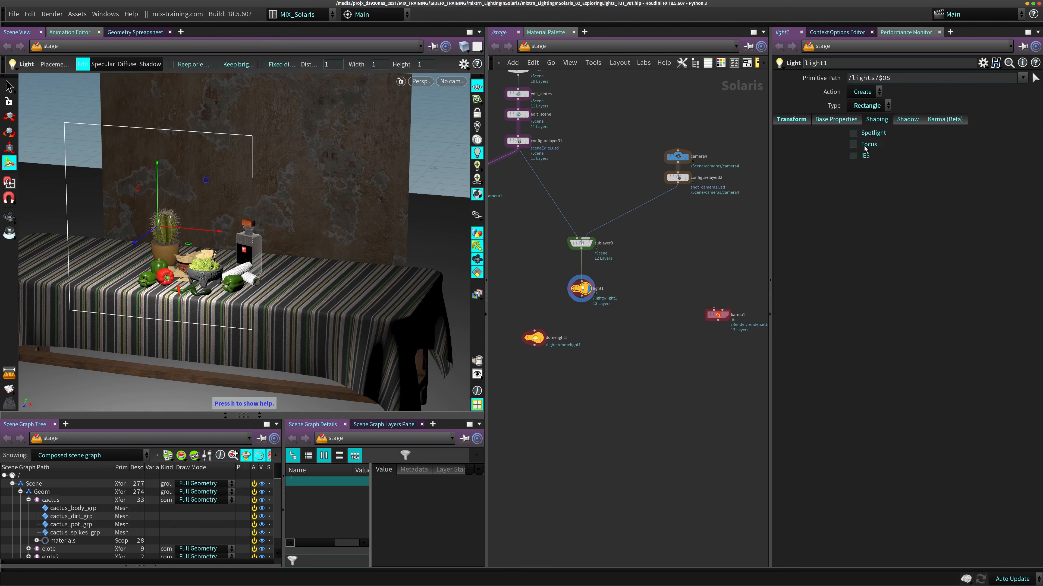
left_click(853, 145)
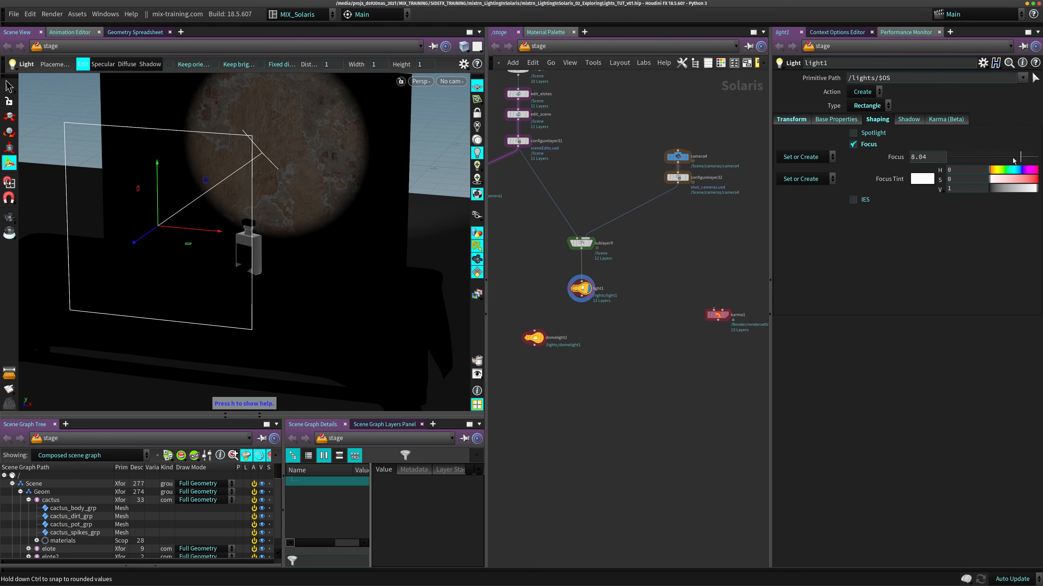
left_click(853, 145)
- Clear the custom spotlight angle and softness on light1 and switch Spotlight off
left_click(853, 133)
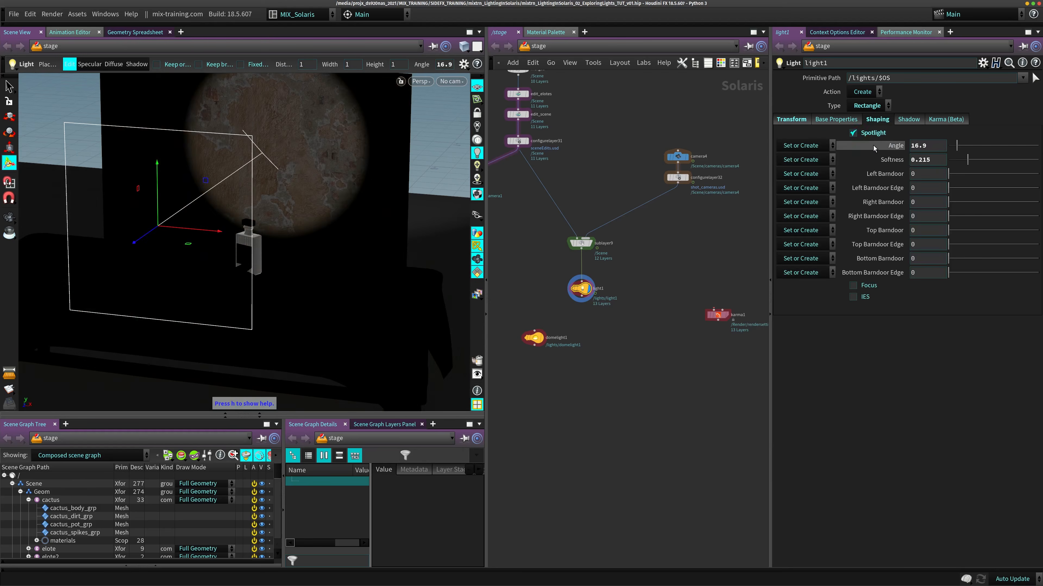
left_click_drag(949, 160, 979, 159)
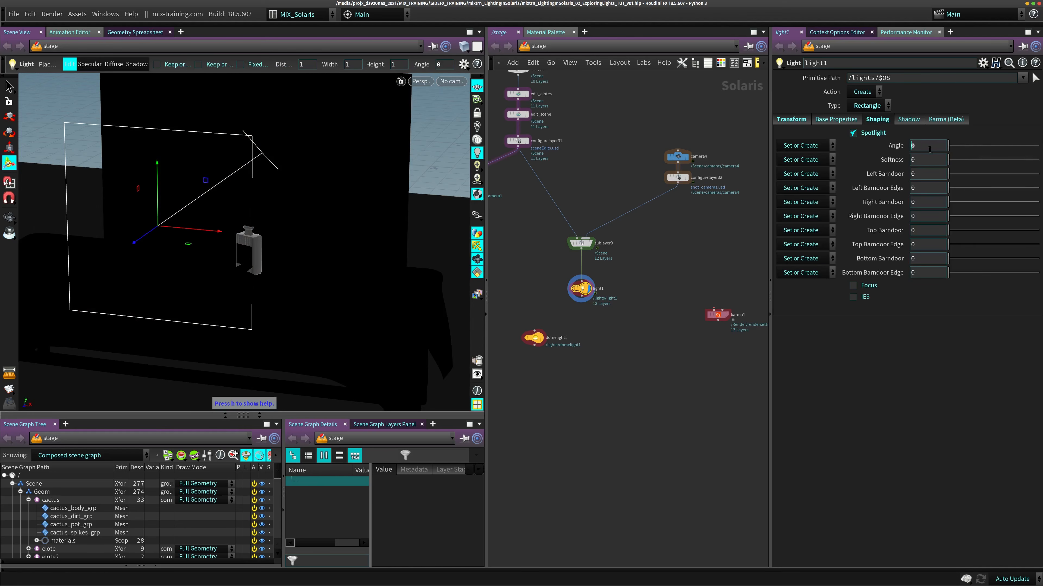
left_click(853, 133)
- Try Focus shaping on light1 with Spotlight off, and switch Focus off again, leaving IES disabled
left_click(853, 144)
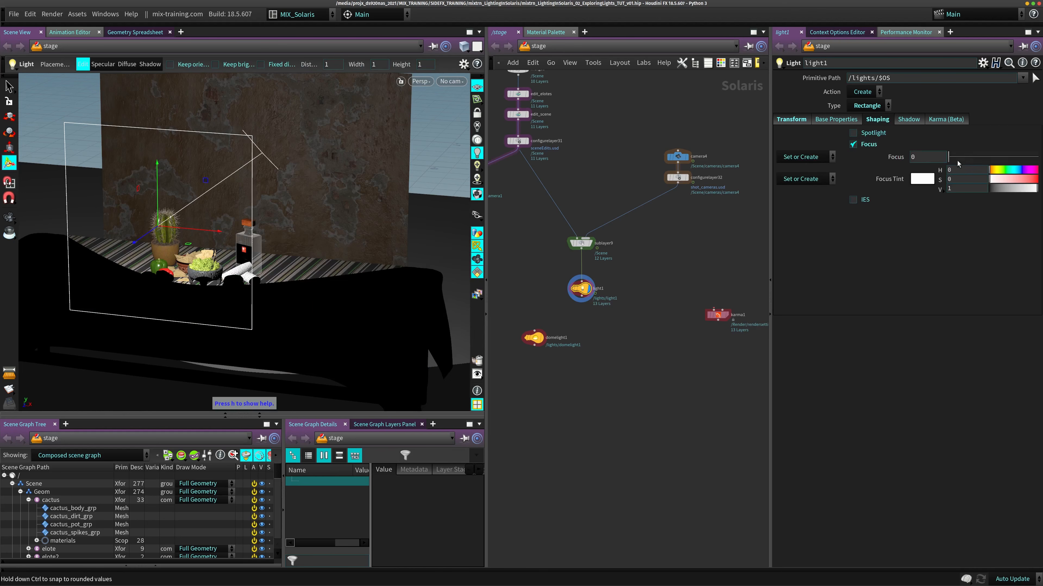
left_click_drag(951, 158, 857, 167)
left_click(852, 145)
left_click(865, 156)
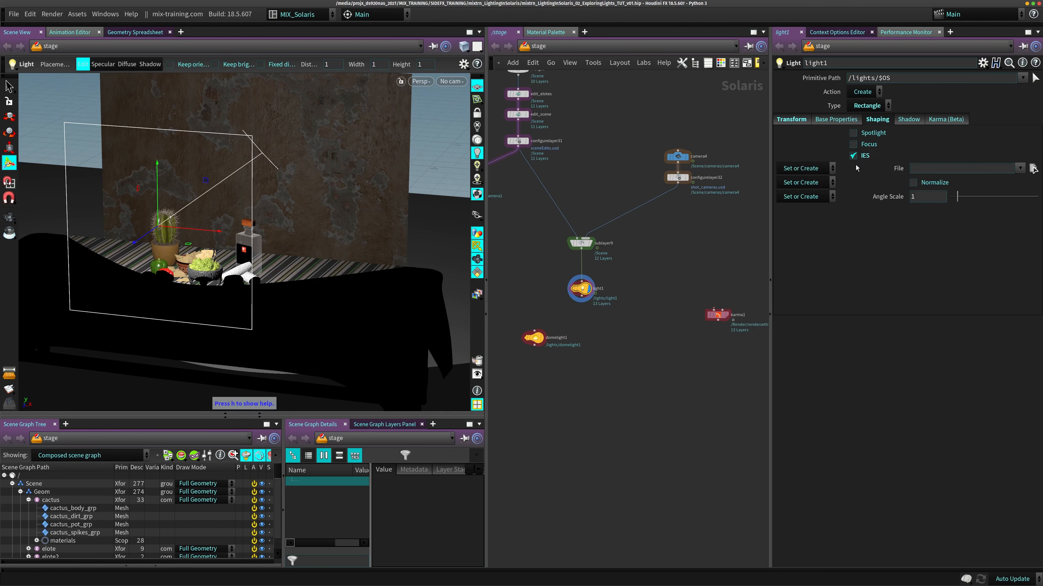
- Activate the MIS Bias parameter in light1's Karma settings with Set or Create
left_click(908, 119)
left_click(939, 120)
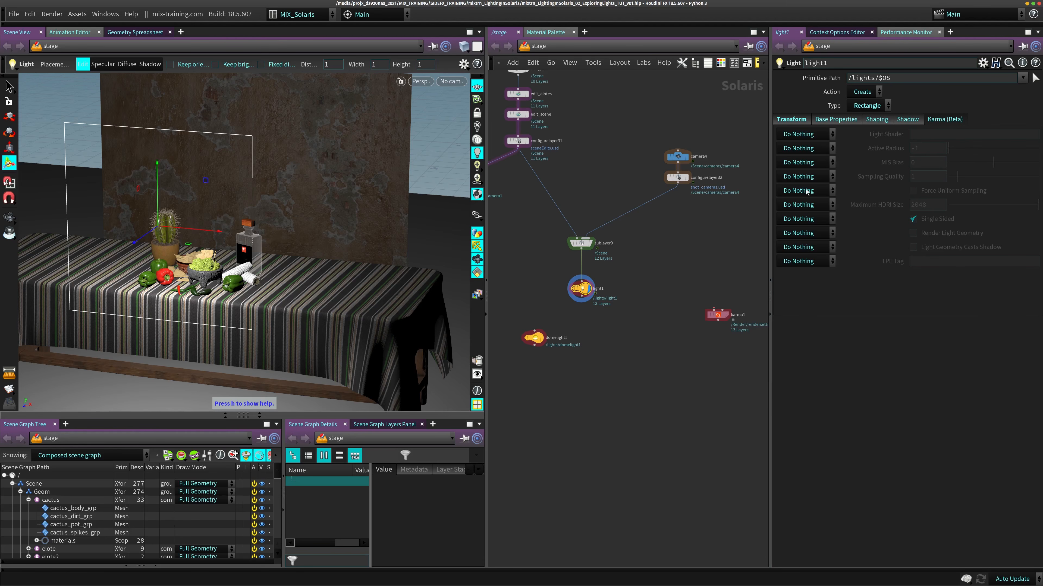
left_click(824, 162)
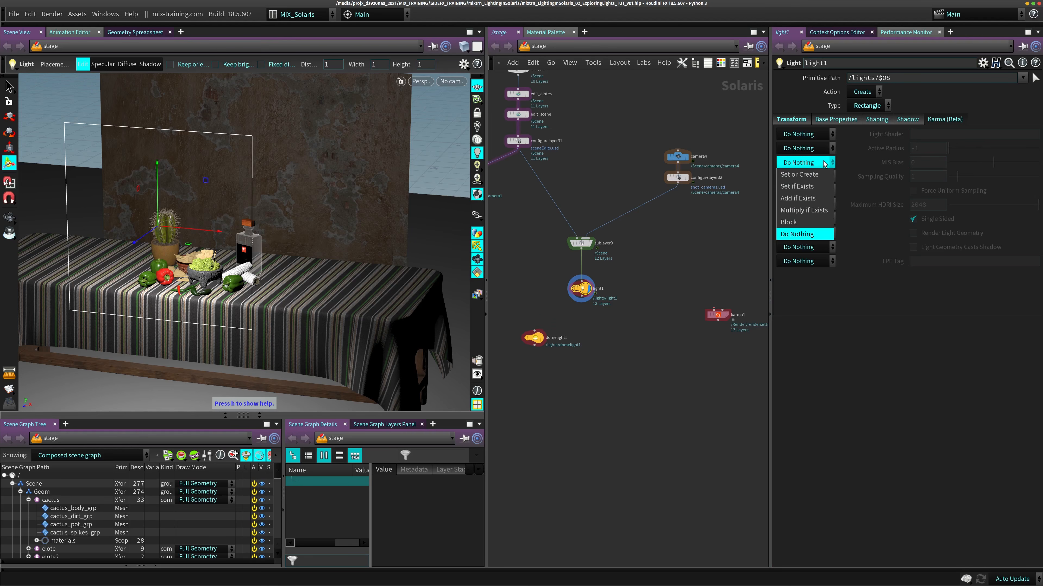
left_click(805, 175)
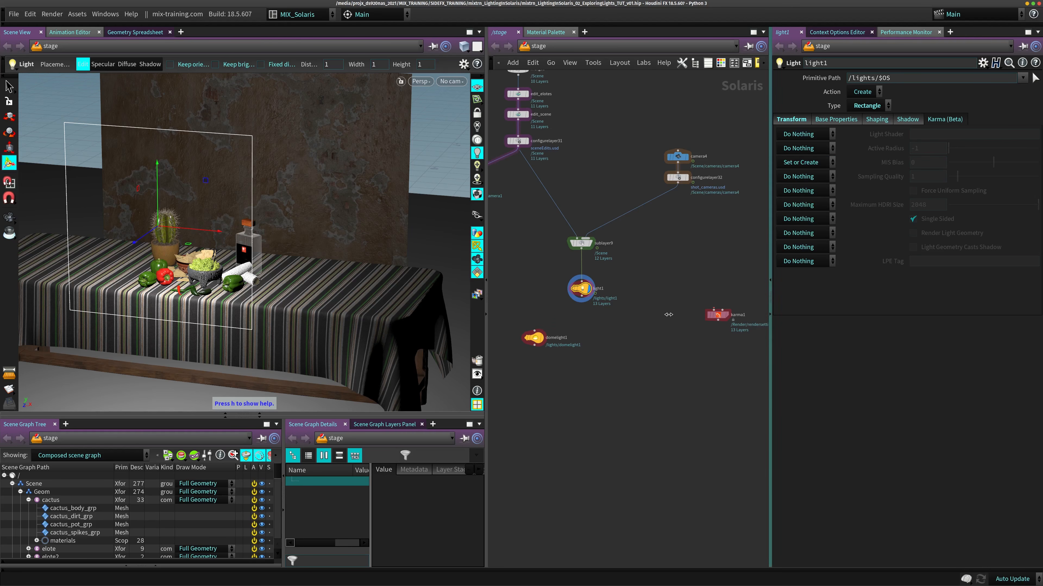
left_click(821, 162)
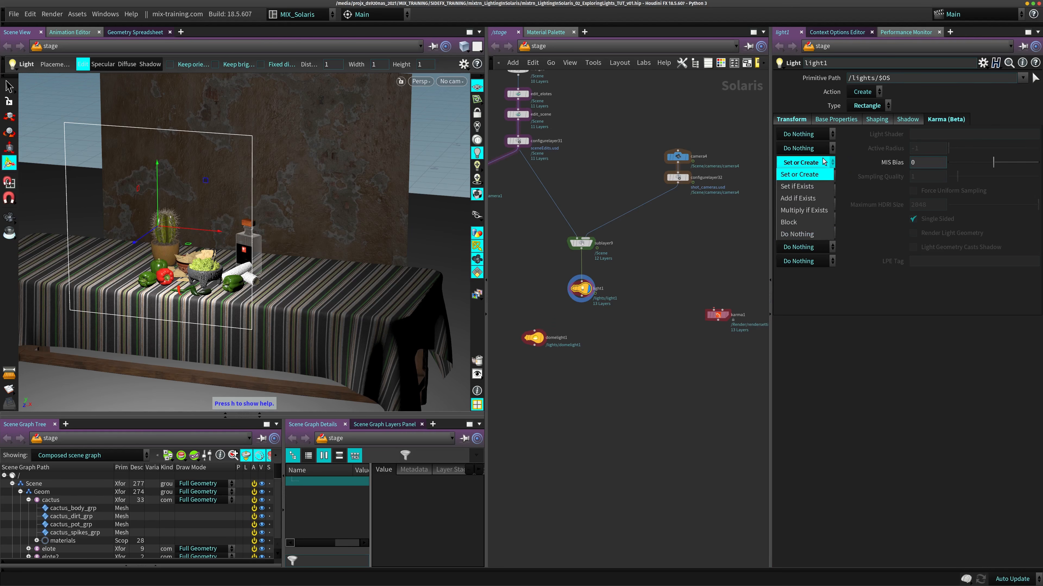
left_click(814, 176)
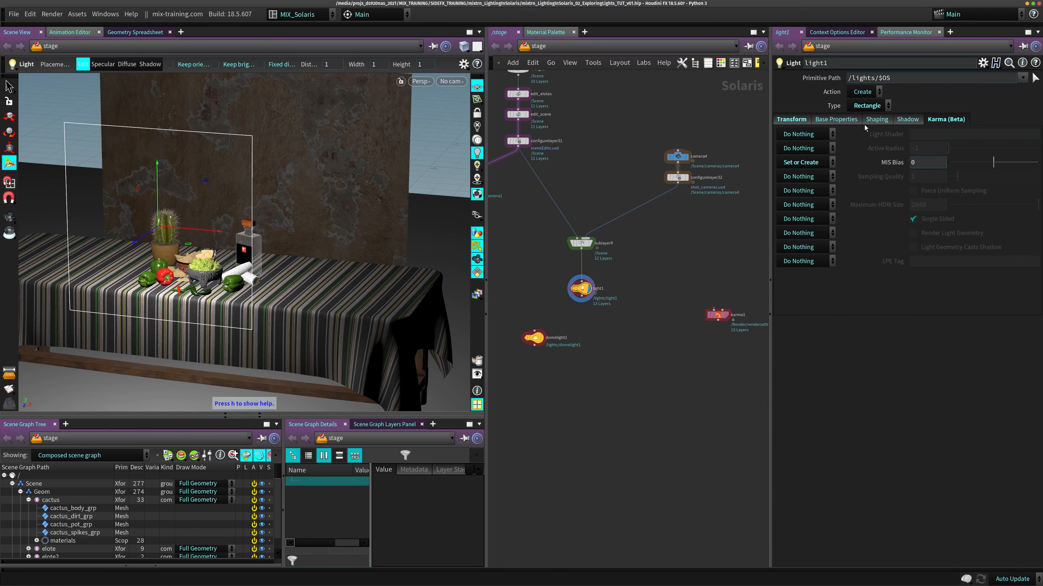
- Compare the Karma settings with light1's Shaping and Base Properties, and return MIS Bias to Do Nothing
left_click(876, 119)
left_click(836, 119)
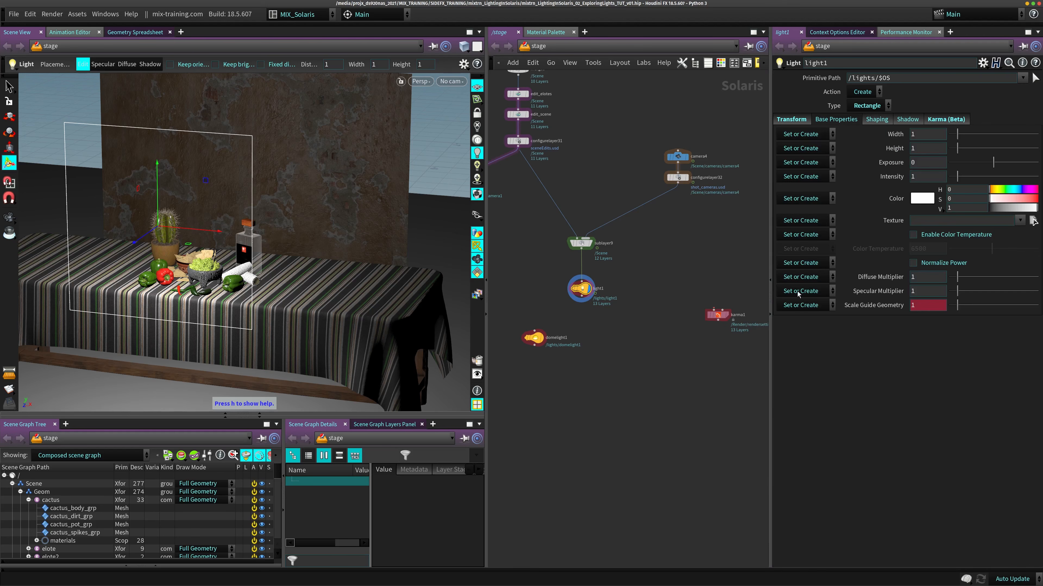
left_click(936, 119)
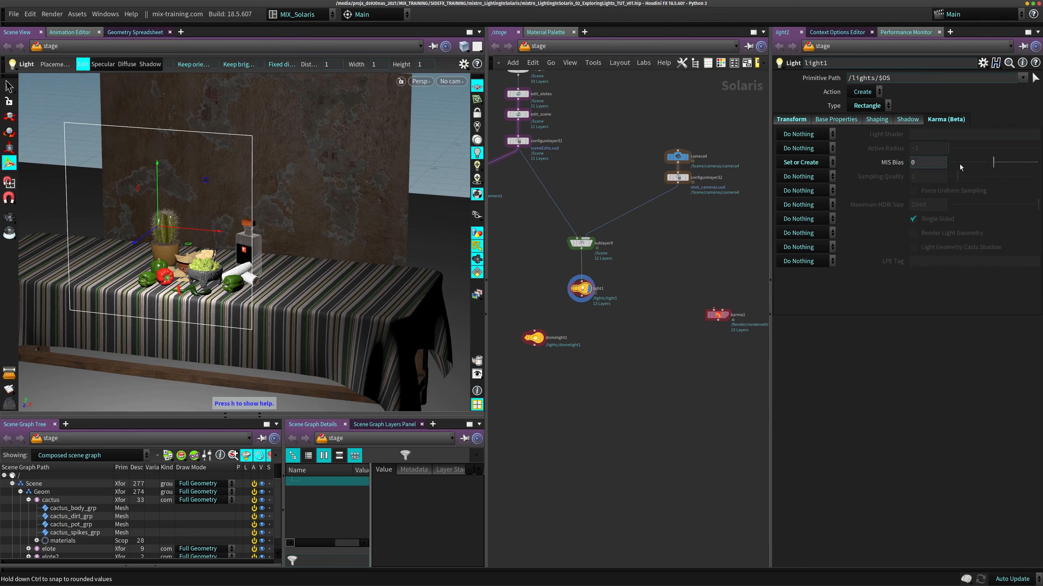
left_click(803, 165)
left_click(794, 236)
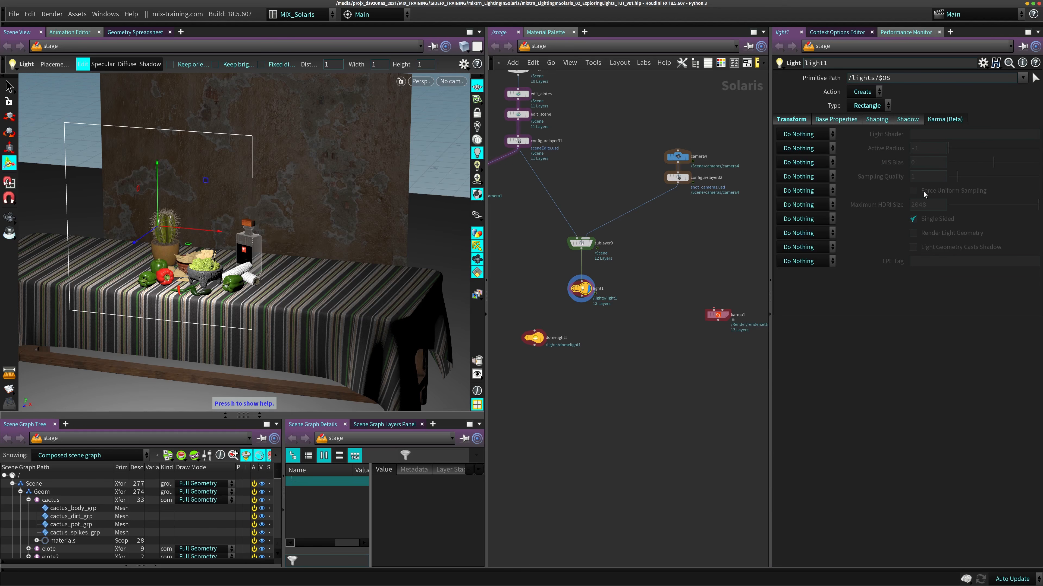
- Move light1 forward in the scene to a Z translation of about 0.877, keeping the other axes
left_click(792, 119)
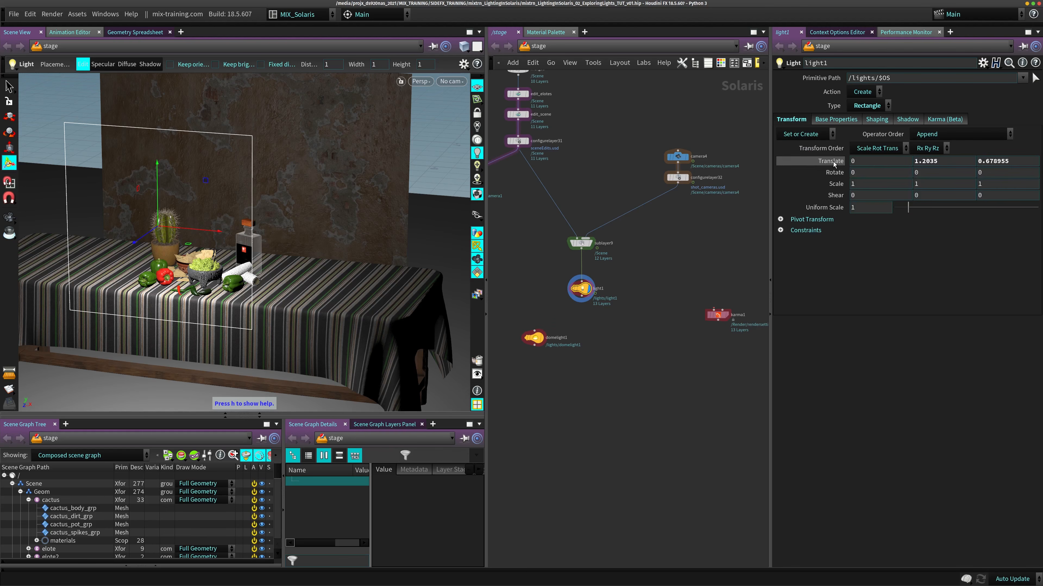
left_click_drag(105, 256, 131, 250)
middle_click_drag(939, 161, 937, 164)
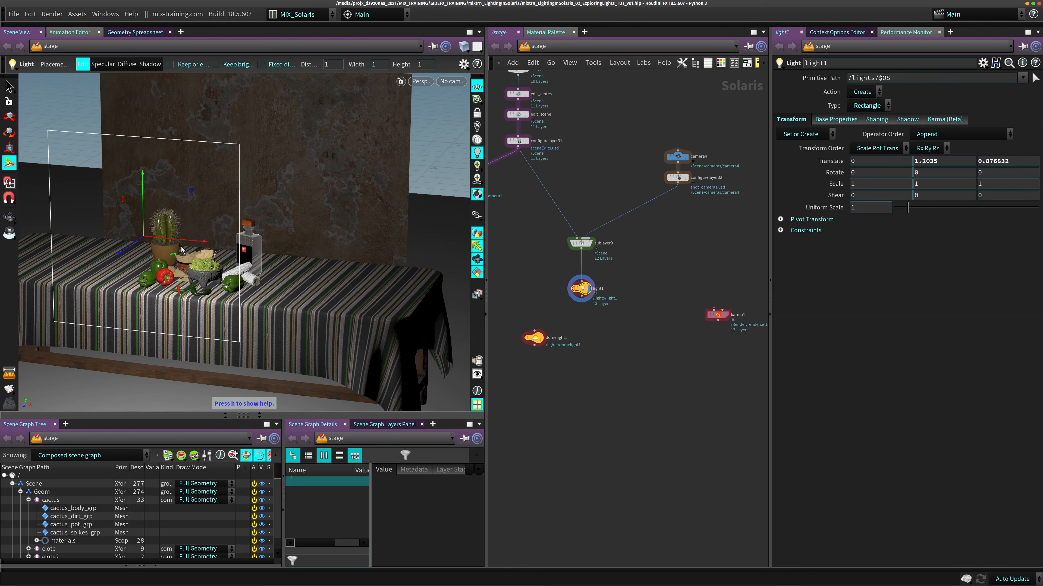
- Show the light tool's viewport help and use resize mode to make light1 0.8 wide and 0.7 high
middle_click_drag(179, 247, 250, 251)
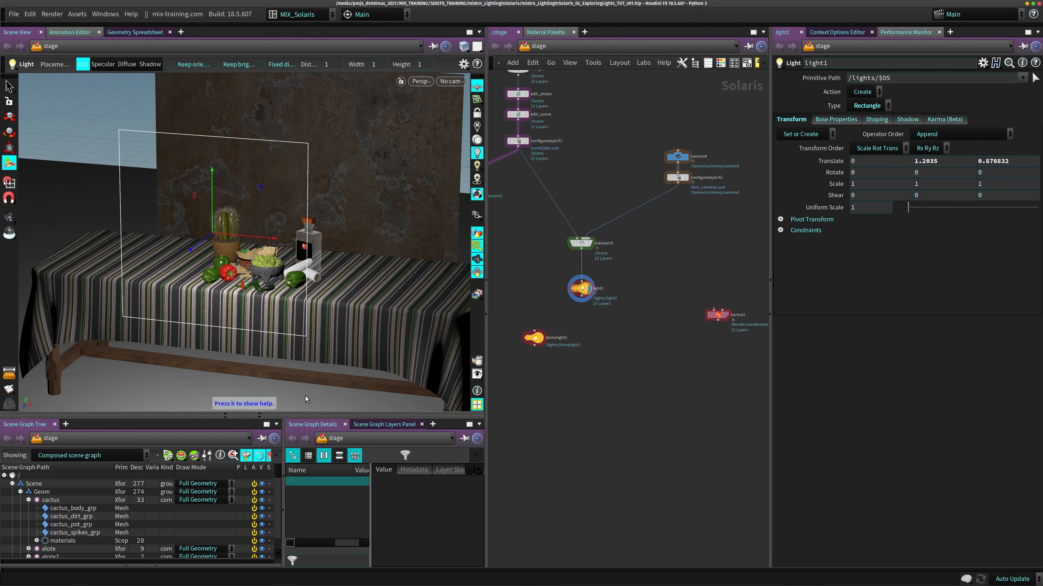
key("h")
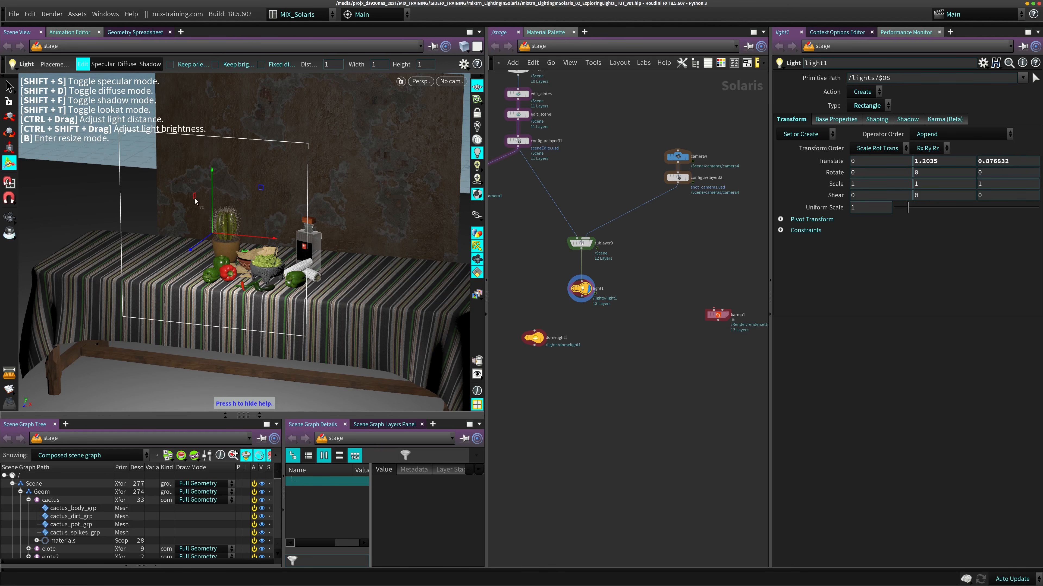
key("b")
key("b")
key("b")
key("b")
key("b")
key("b")
key("b")
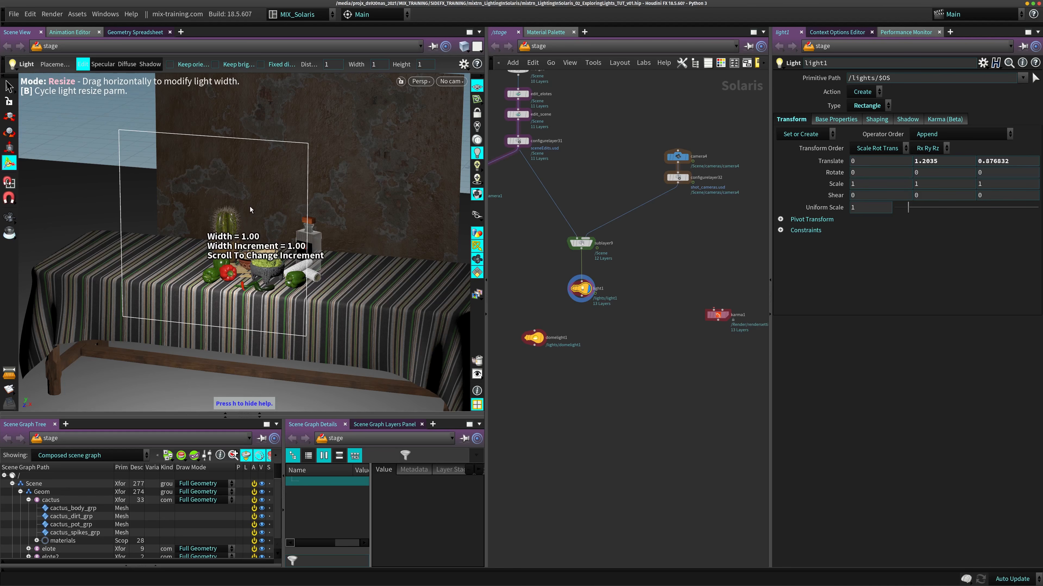
left_click_drag(250, 206, 256, 249)
key("b")
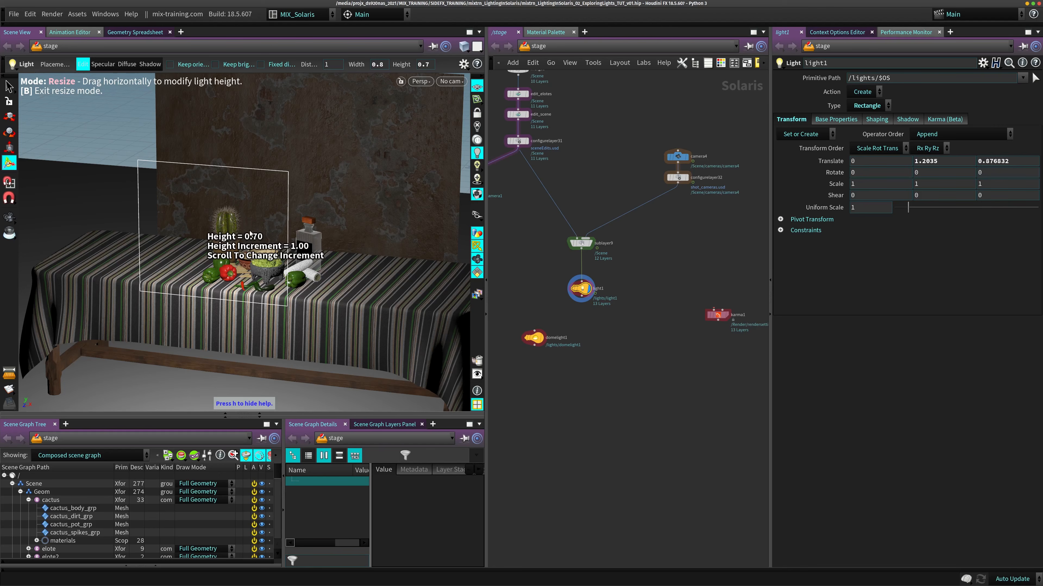
- Resize light1's height interactively in the viewport to 0.9, using a height increment of 0.10
left_click_drag(245, 235, 216, 242)
scroll(216, 242, "up", 2)
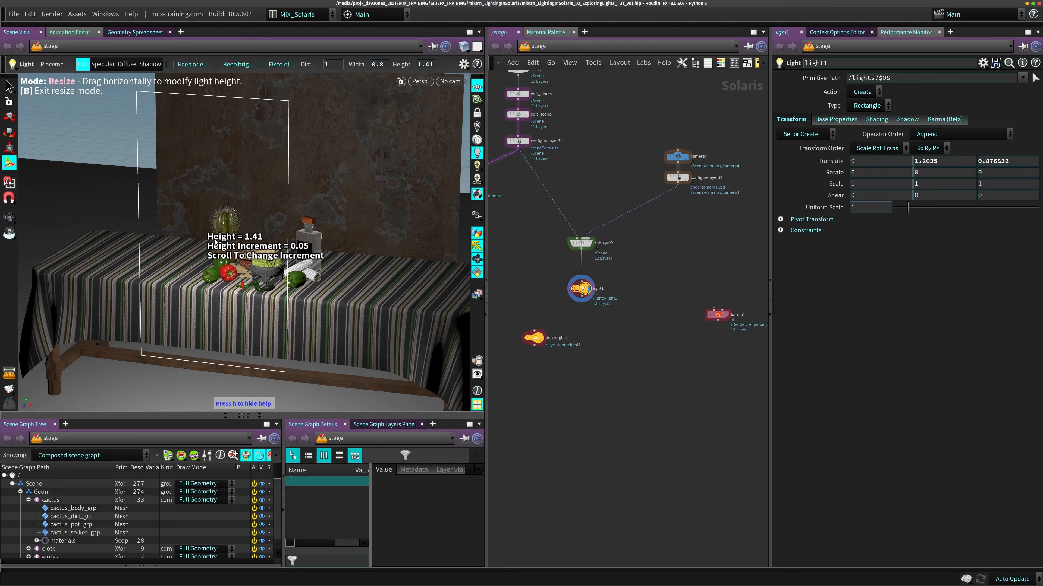
scroll(215, 242, "up", 2)
scroll(216, 242, "up", 1)
left_click_drag(215, 240, 239, 226)
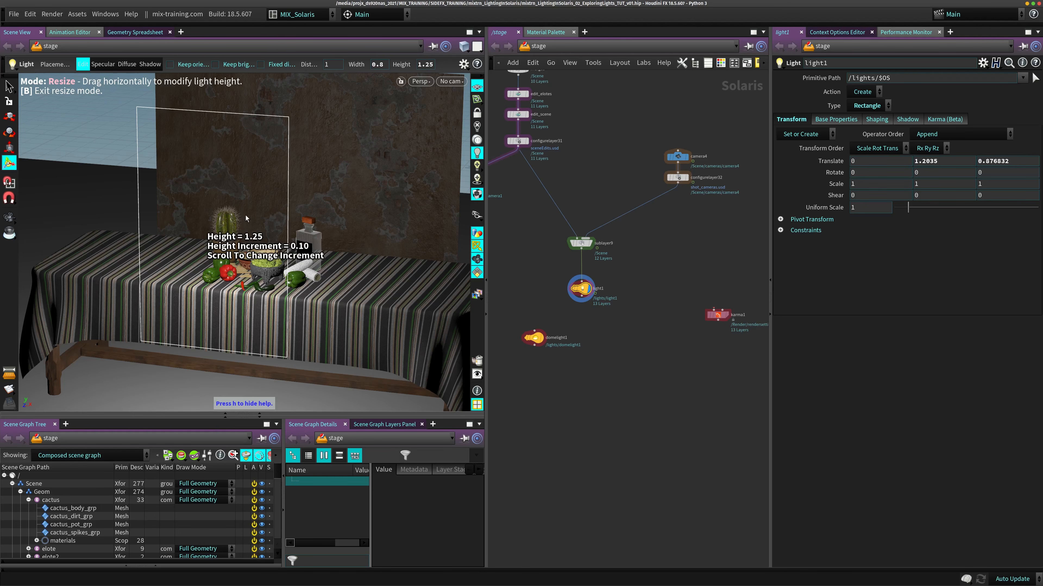
left_click_drag(245, 215, 304, 245)
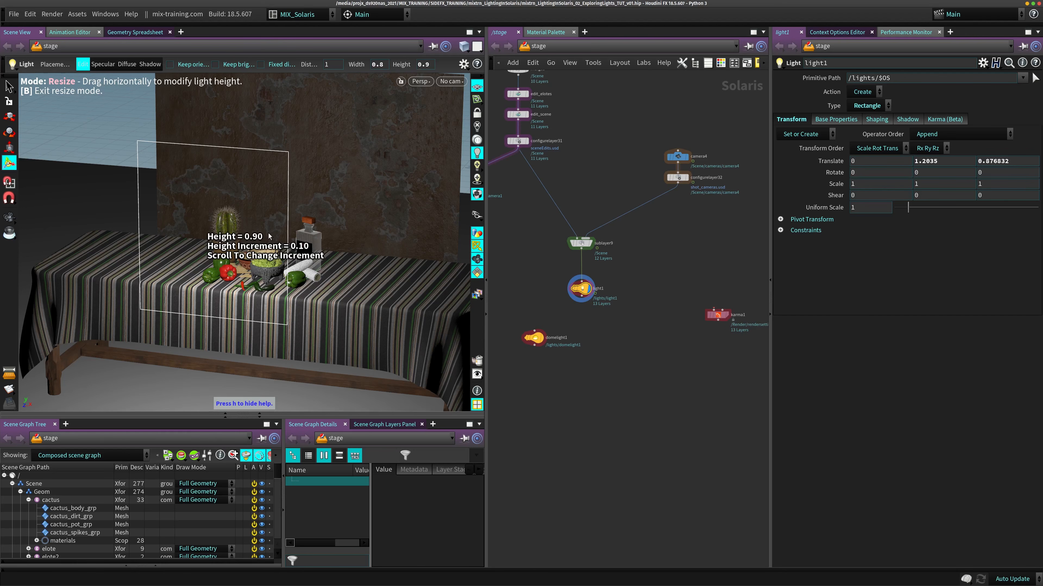
- Cycle resize mode to width and narrow light1 in the viewport to about 0.39
key("b")
key("b")
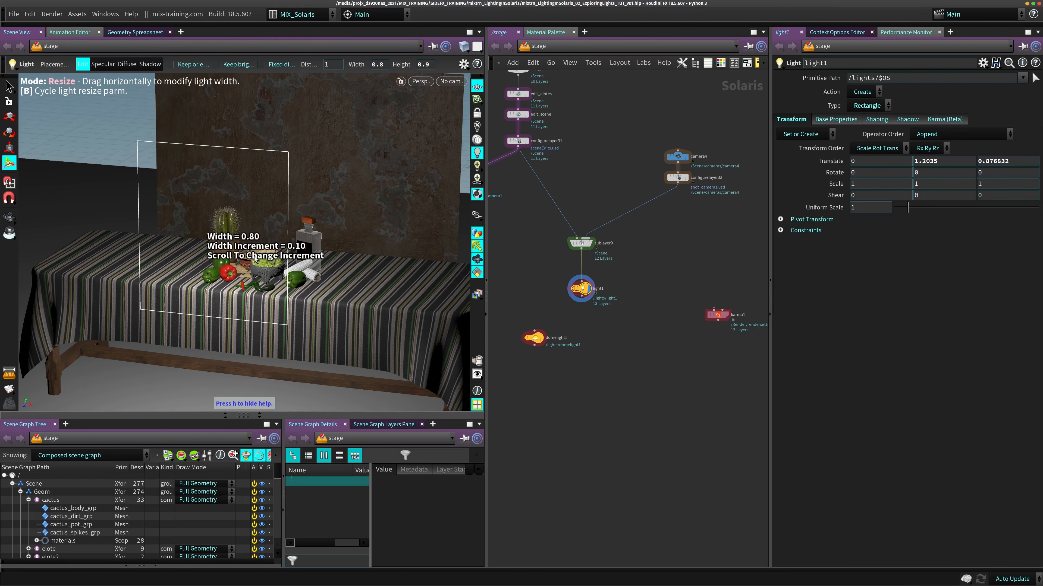
left_click_drag(246, 260, 224, 239)
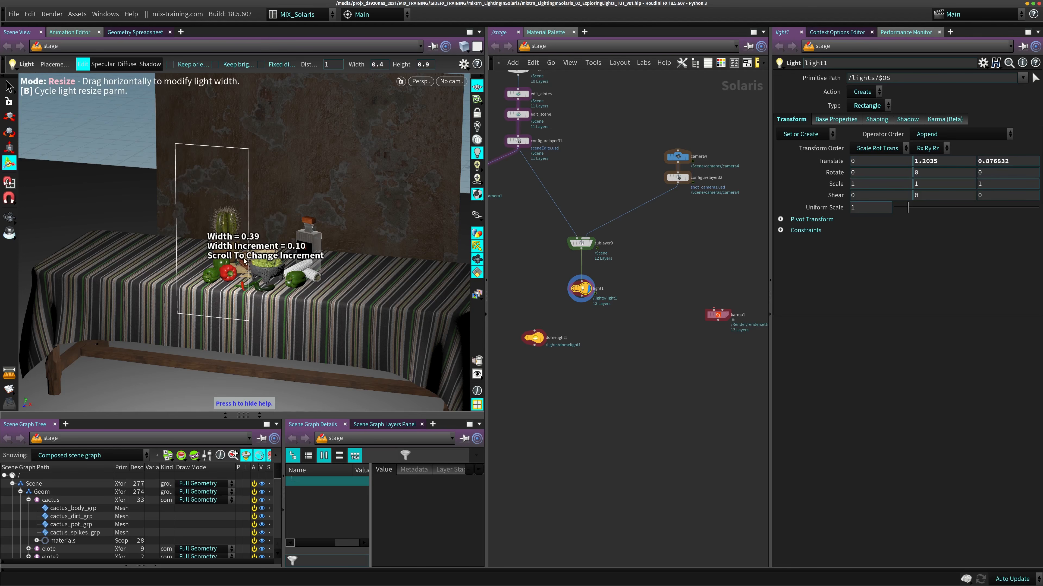
key("b")
- Reselect light1, widen it to about 0.86 in resize mode, and return to the light tool with its help displayed
left_click(581, 243)
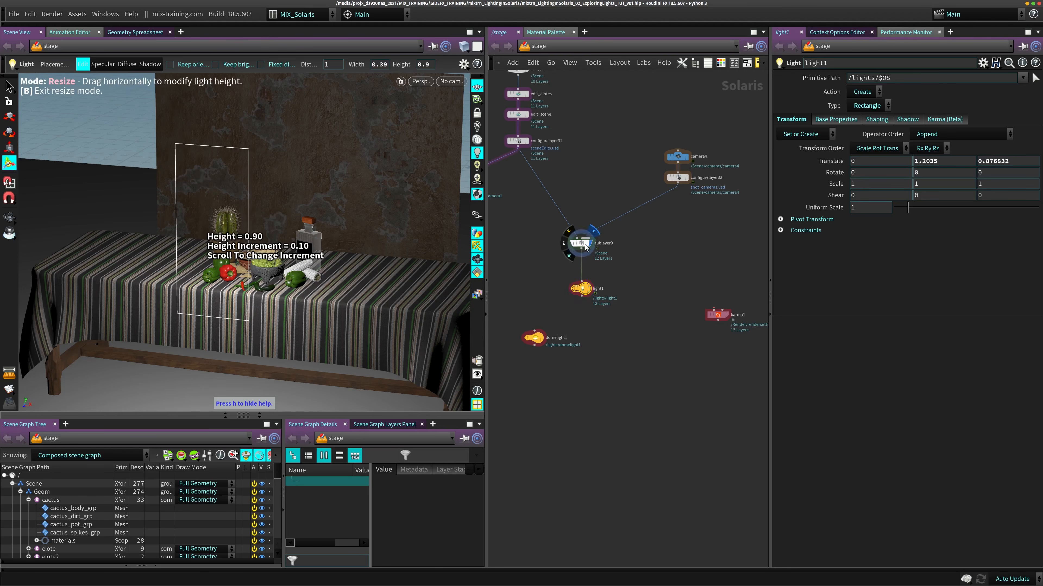
mouse_move(582, 291)
left_click_drag(231, 270, 262, 270, "ctrl")
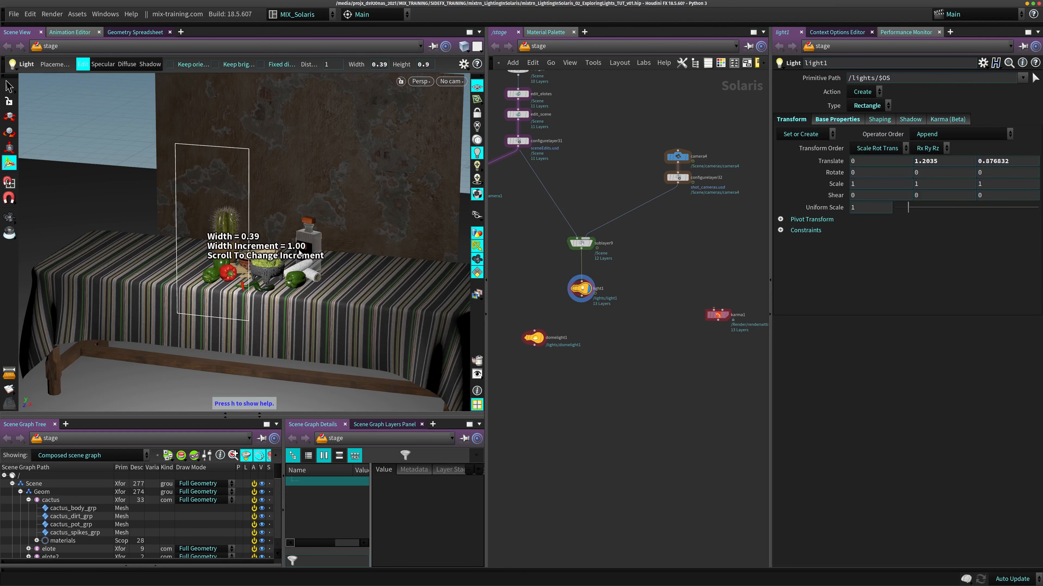
left_click_drag(287, 247, 252, 240, "ctrl")
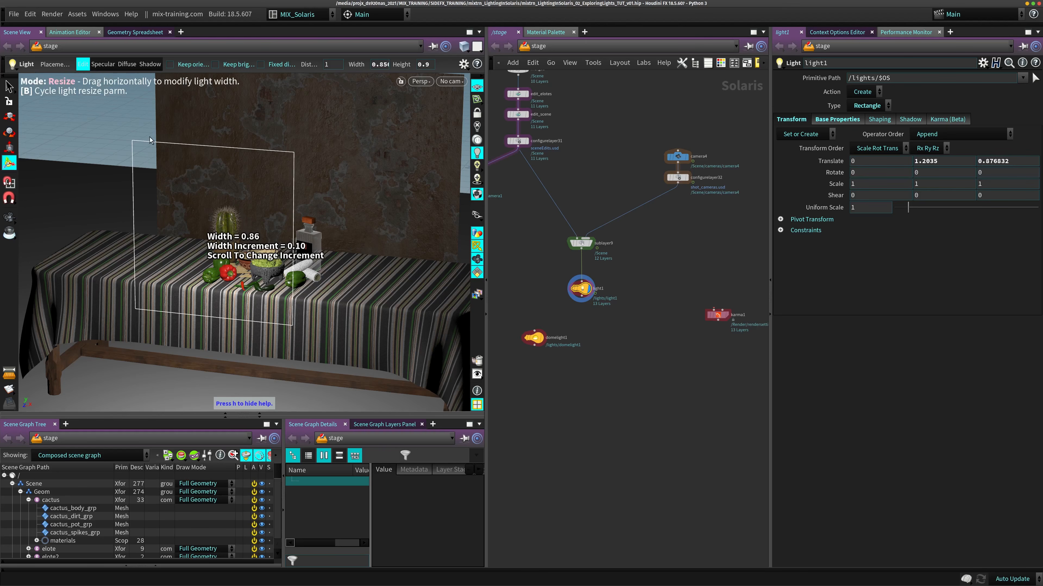
key("h")
key("b")
key("b")
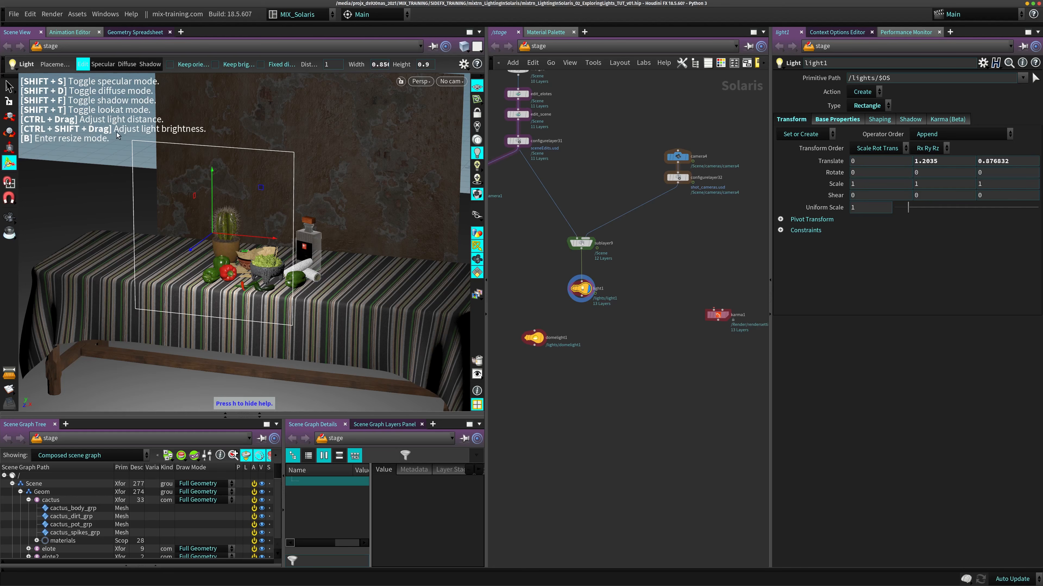
- Brighten light1 interactively in the viewport to an intensity of 2.2 with its Base Properties displayed
mouse_move(258, 224)
left_mouse_down("ctrl+shift")
mouse_move(271, 220)
mouse_move(257, 224)
left_mouse_up("ctrl+shift")
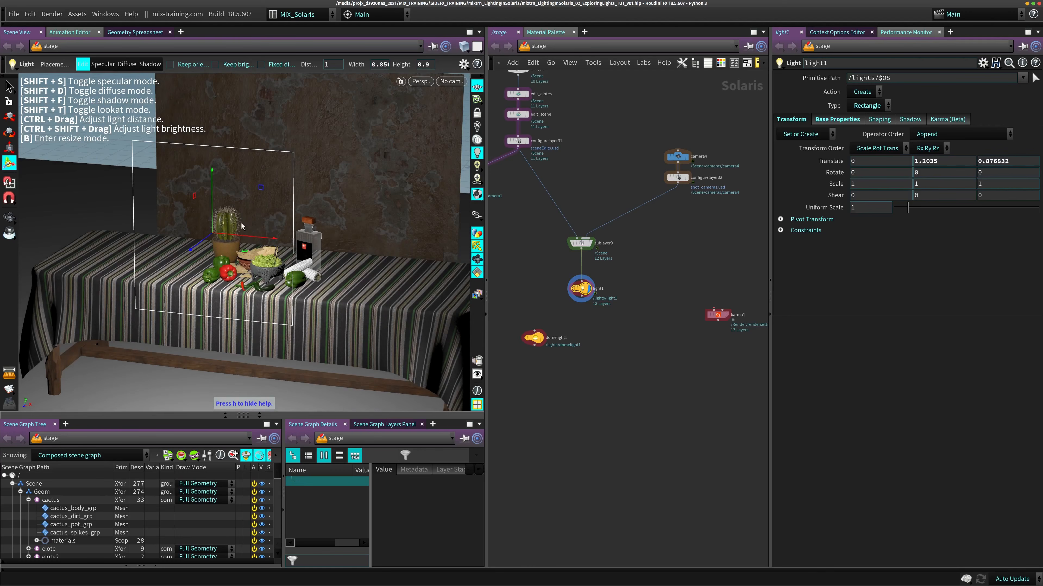
left_click(837, 119)
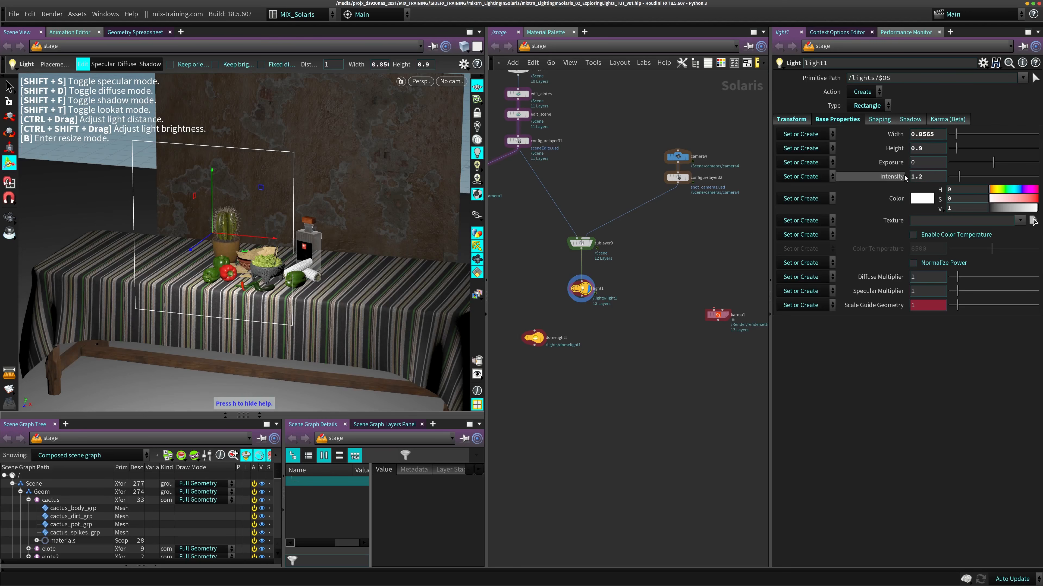
mouse_move(278, 233)
left_mouse_down("ctrl+shift")
mouse_move(328, 228)
mouse_move(294, 229)
left_mouse_up("ctrl+shift")
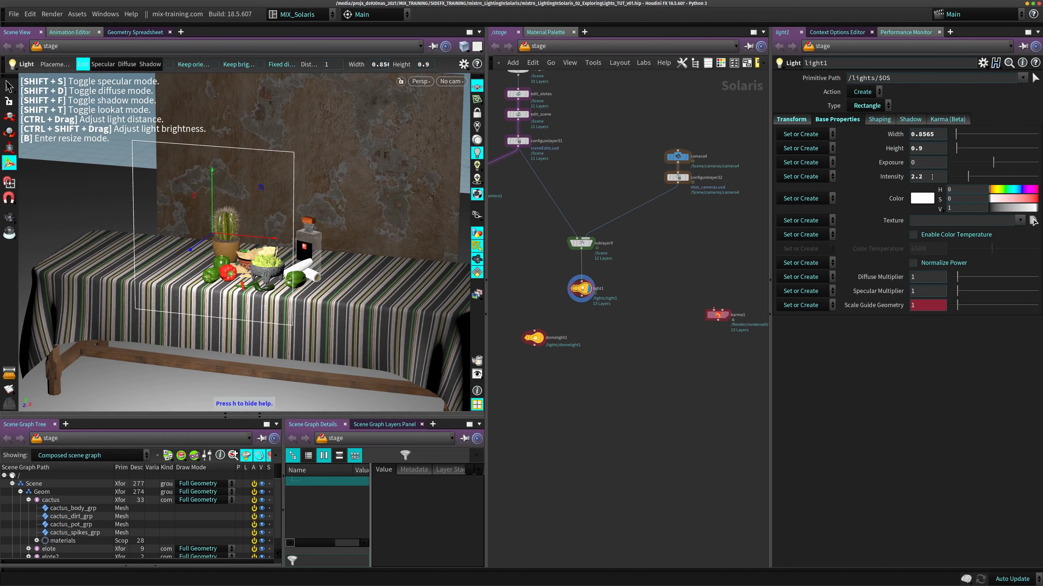
- Set light1's Intensity back to 1
left_click_drag(935, 178, 894, 183)
type("1")
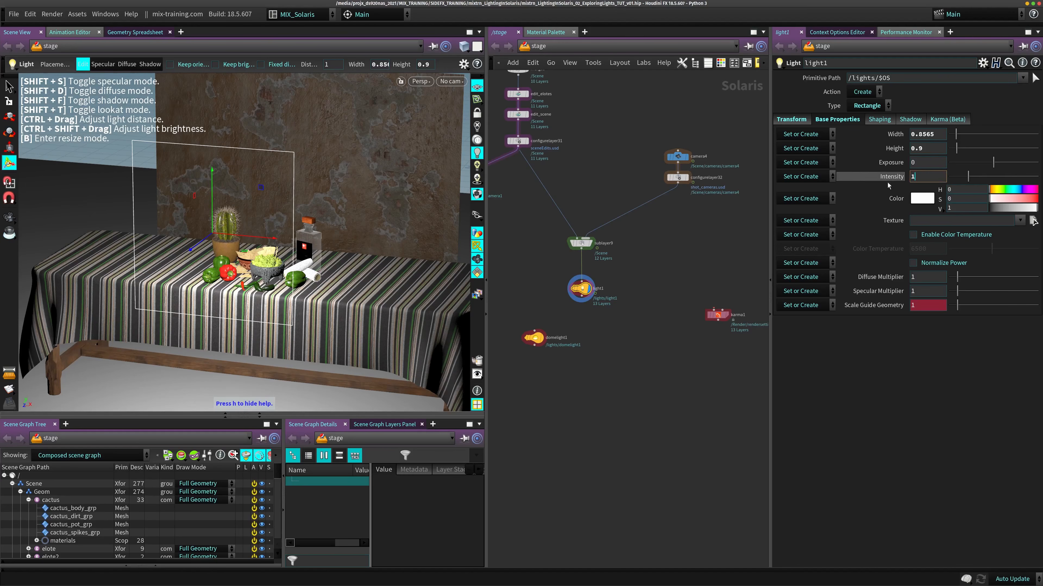
key("Return")
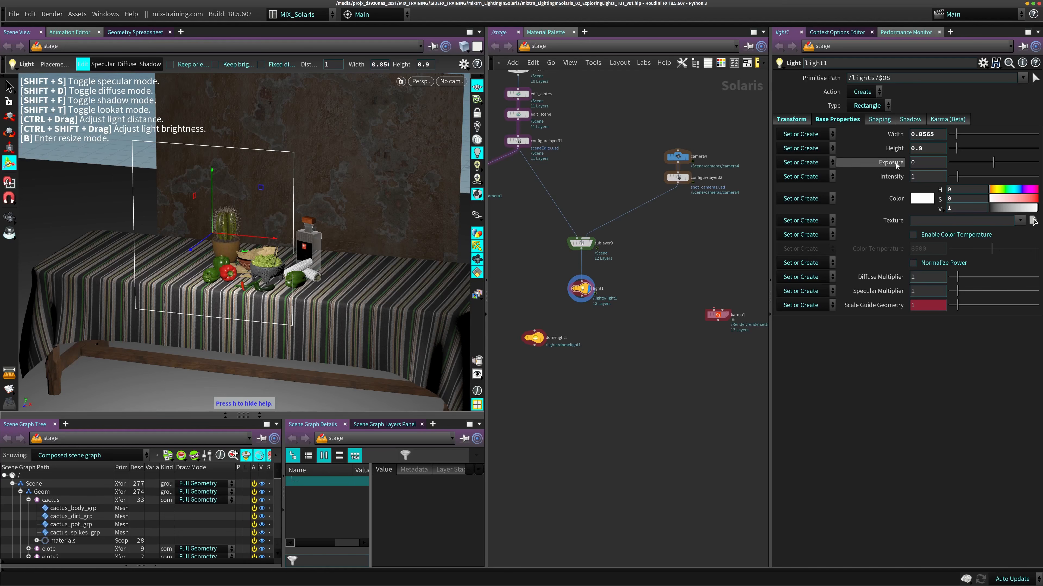
right_click(212, 232)
key("Escape")
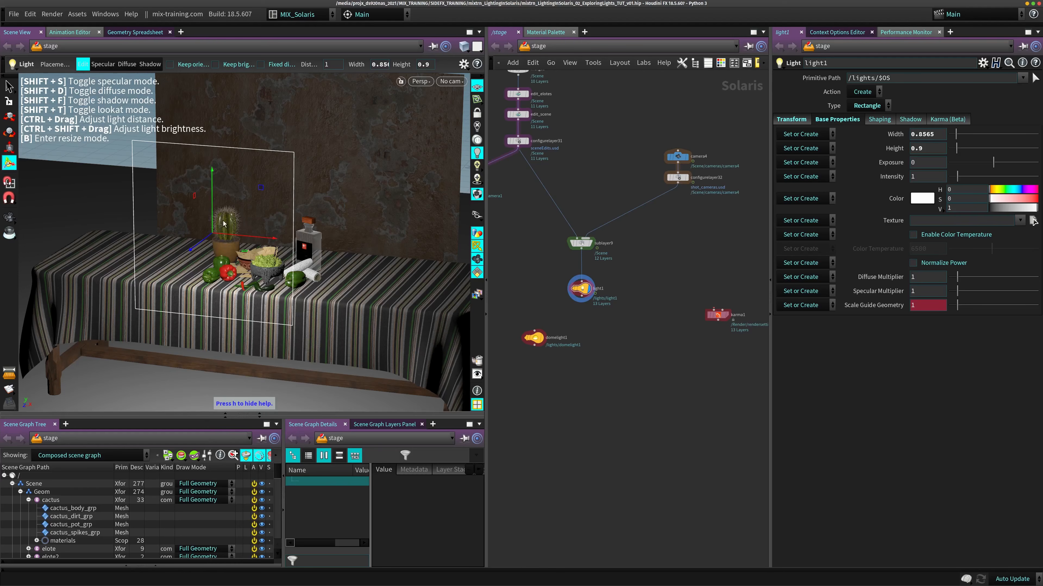
right_click(219, 220)
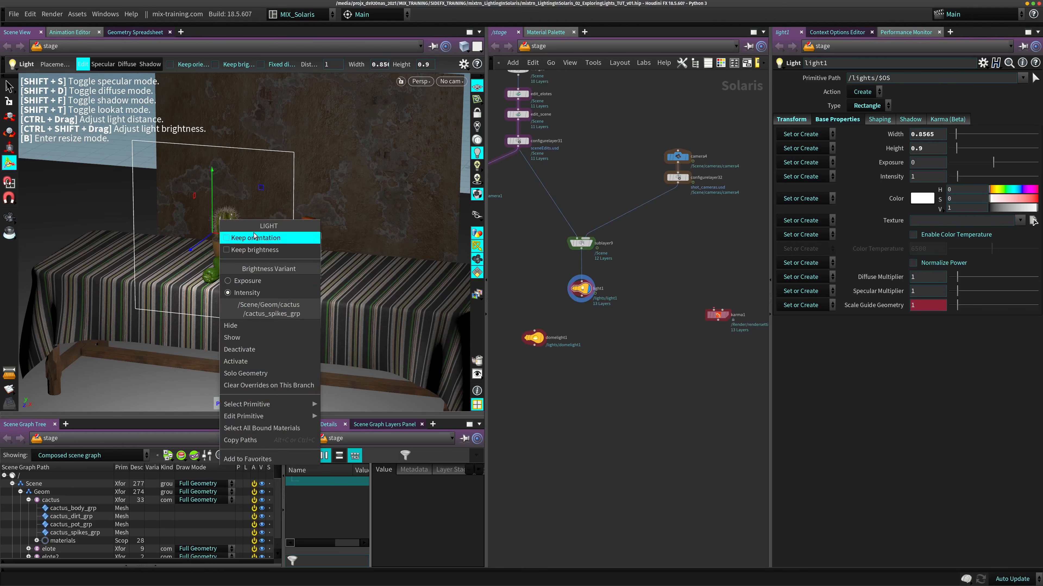
left_click(218, 177)
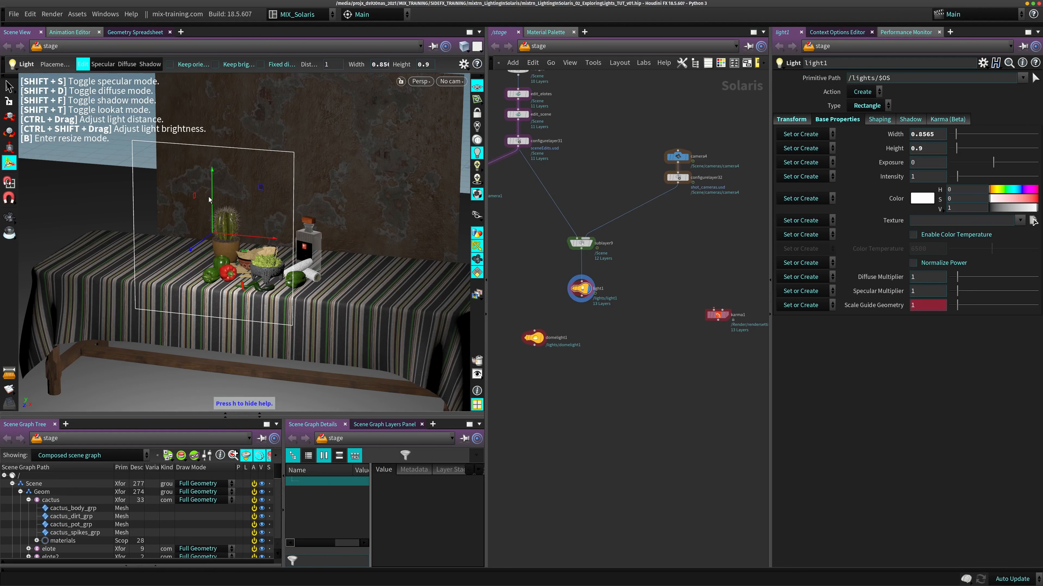
right_click(209, 194)
left_click(202, 240)
right_click(213, 234)
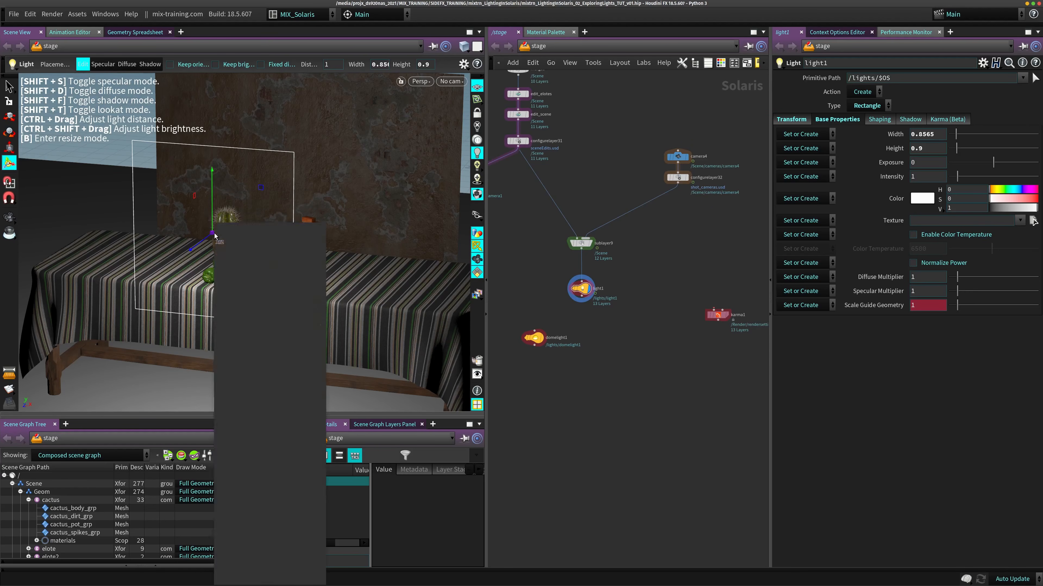
left_click(287, 190)
- Change the light tool's Brightness Variant to Exposure and reopen the light options
right_click(291, 187)
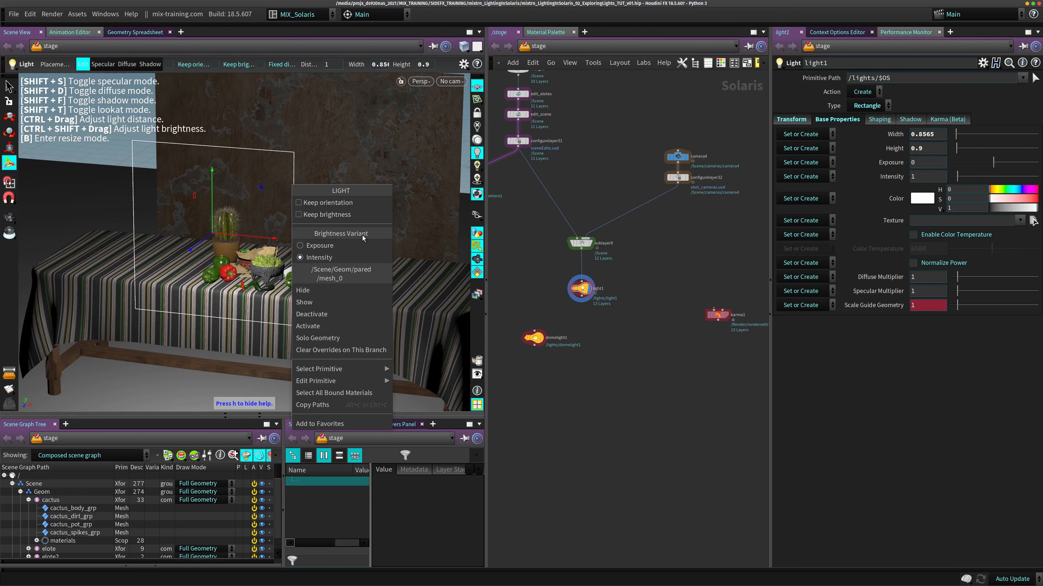
left_click(323, 248)
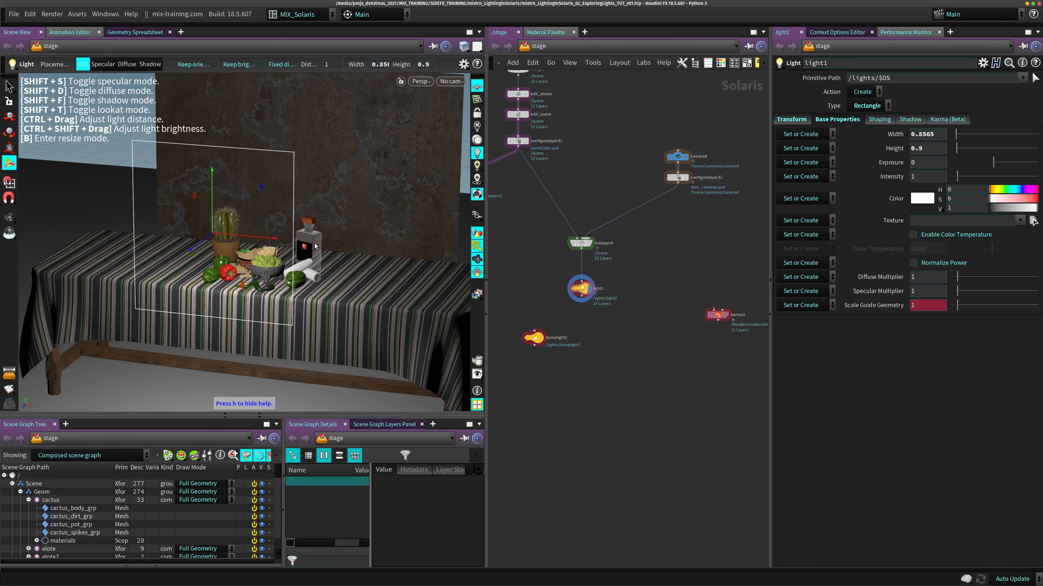
right_click(259, 219)
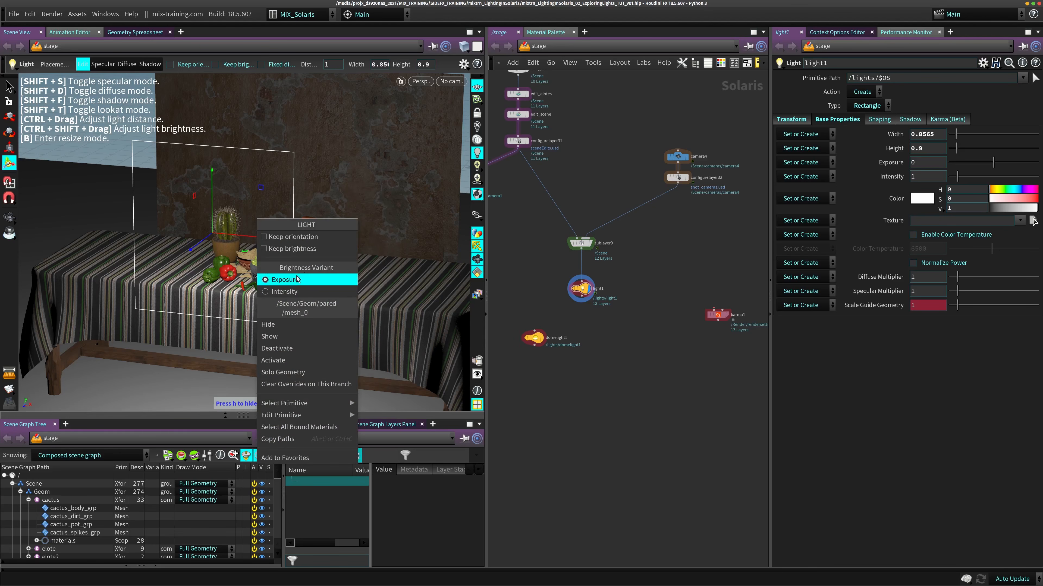
- Use the Exposure brightness variant to set light1's exposure interactively to 0.35 while viewing through /Scene/cameras/camera4
left_click(288, 277)
mouse_move(258, 221)
left_mouse_down()
mouse_move(269, 243)
mouse_move(253, 223)
mouse_move(264, 212)
mouse_move(247, 222)
left_mouse_up()
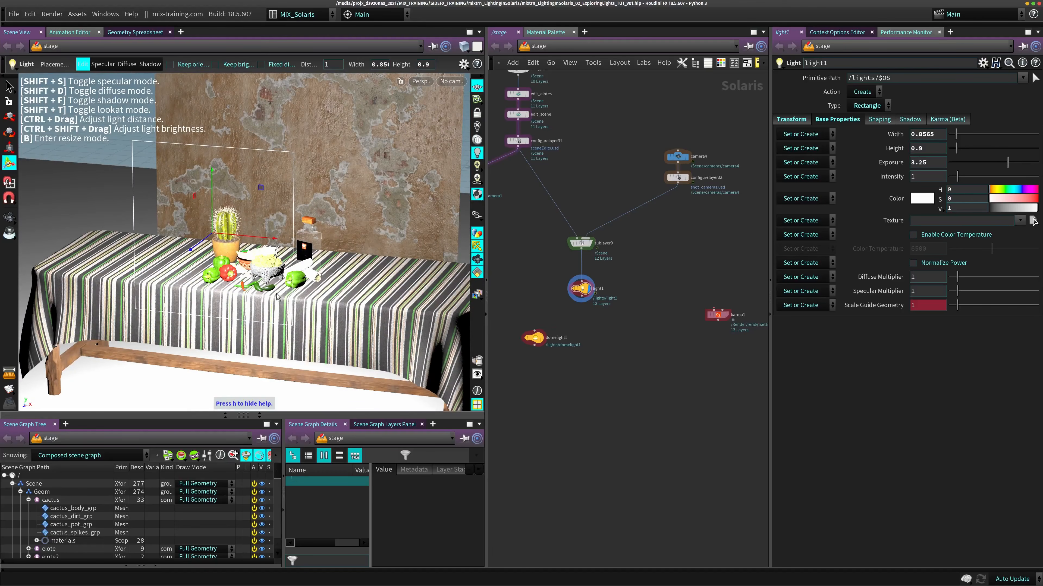
left_click(452, 81)
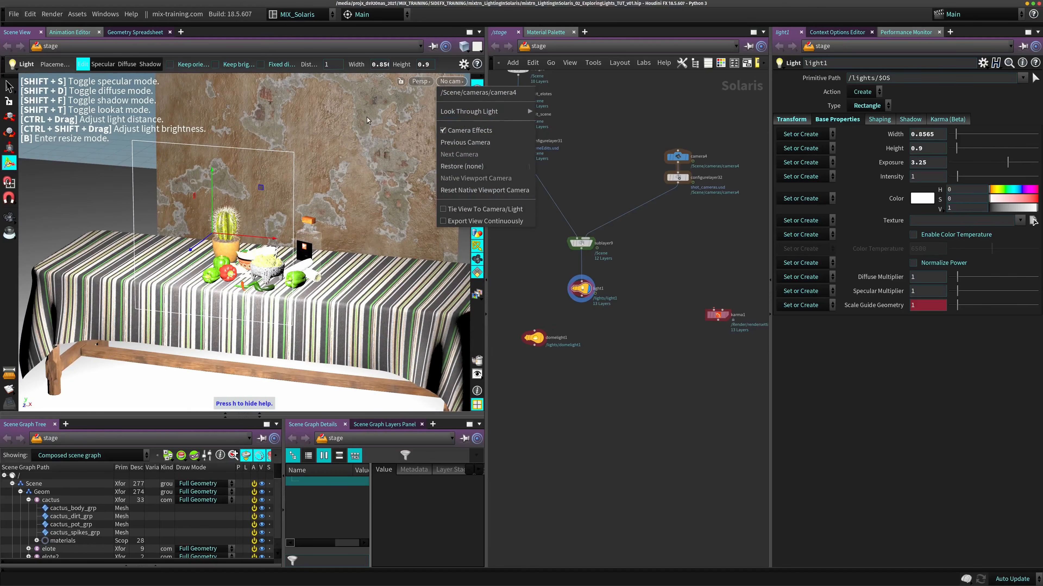
left_click(485, 93)
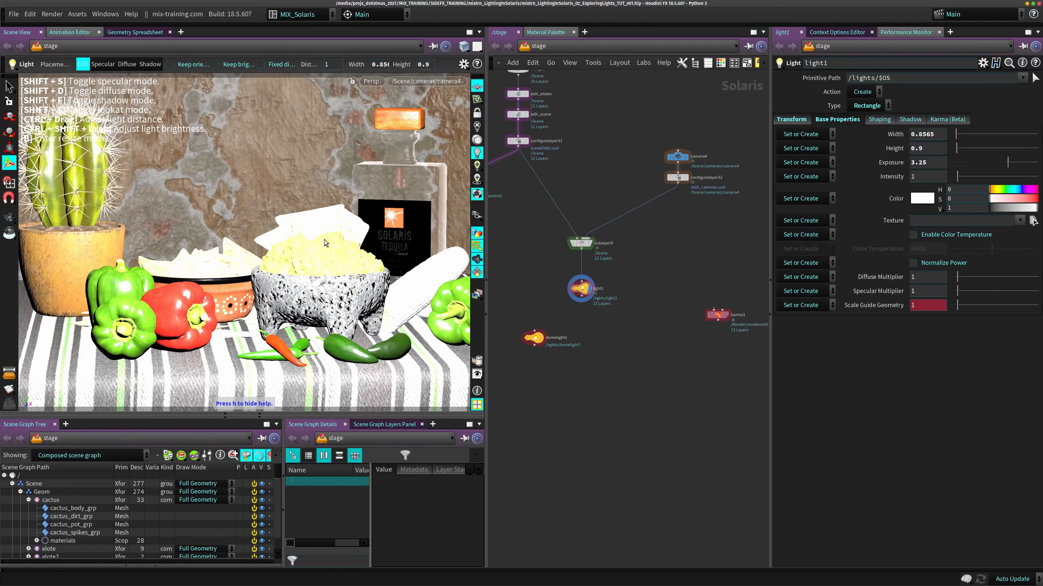
left_click_drag(326, 245, 277, 242, "ctrl+shift")
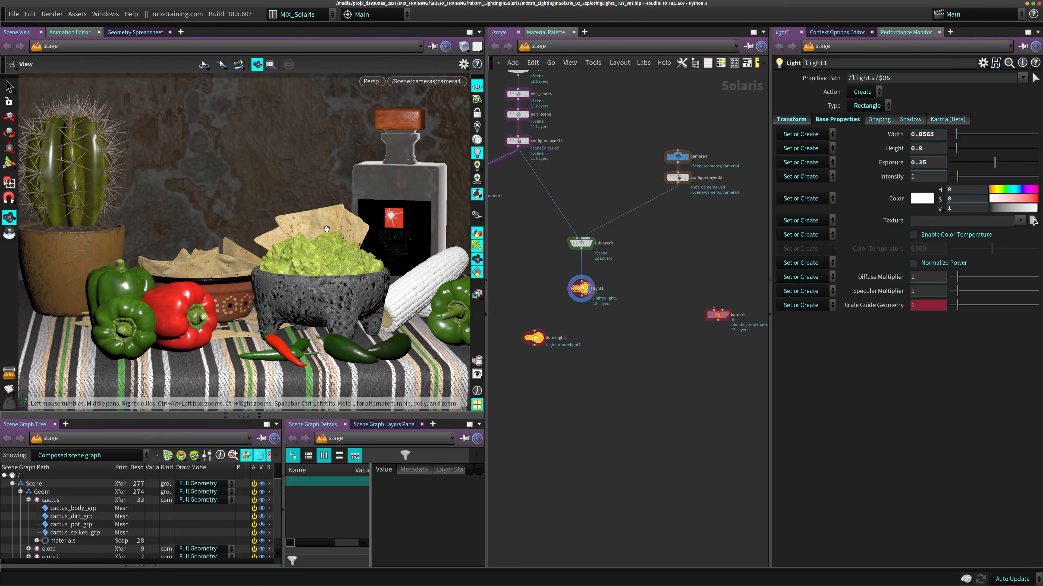
- Reposition light1 interactively in front of the still life, leaving its Translate at about 1.24 in Y and 0.96 in Z
right_click_drag(307, 218, 275, 230, "alt")
left_click_drag(275, 230, 263, 263, "alt")
right_click_drag(279, 283, 268, 291, "alt")
left_click_drag(269, 292, 264, 272, "alt")
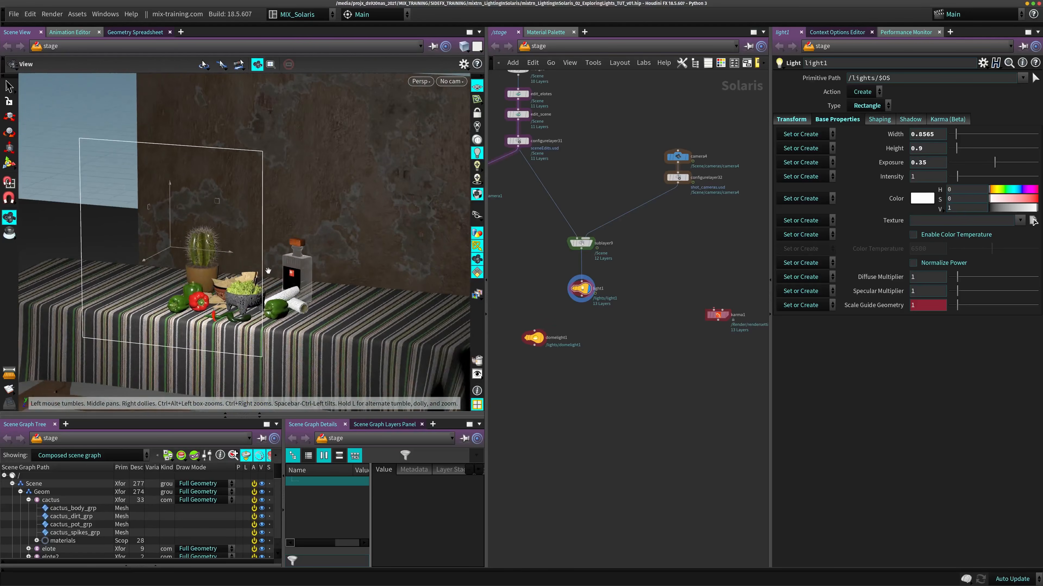
middle_click_drag(264, 273, 304, 271, "alt")
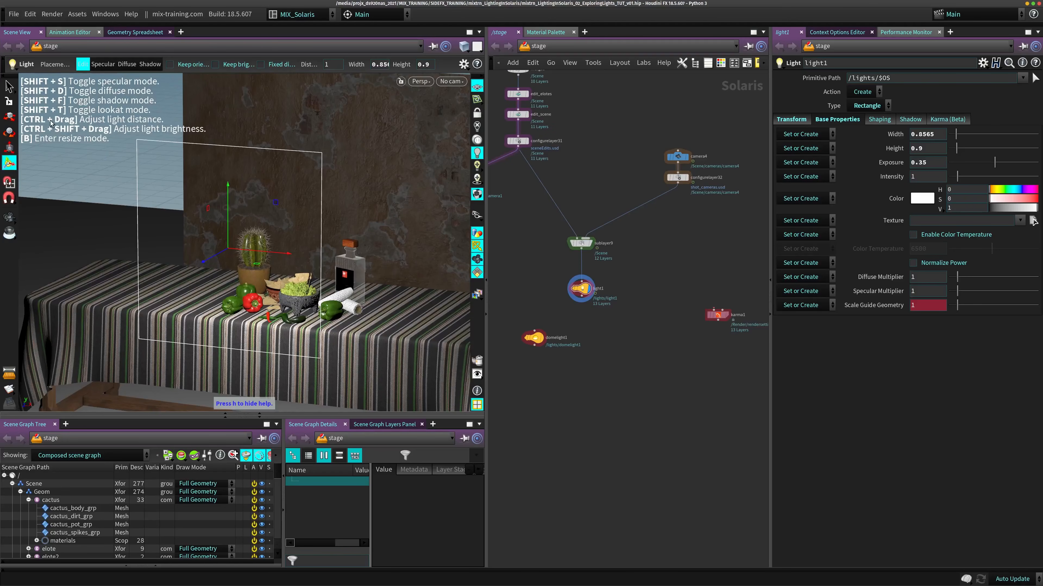
mouse_move(285, 247)
left_mouse_down("ctrl")
mouse_move(277, 304)
mouse_move(283, 240)
mouse_move(279, 259)
left_mouse_up("ctrl")
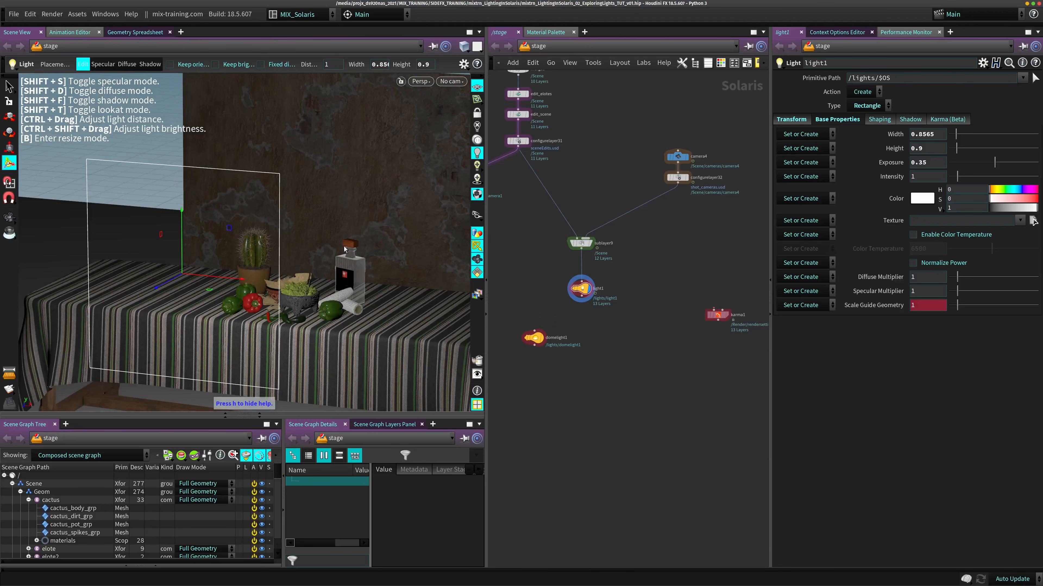
mouse_move(344, 249)
left_mouse_down("ctrl")
mouse_move(325, 245)
mouse_move(335, 246)
left_mouse_up("ctrl")
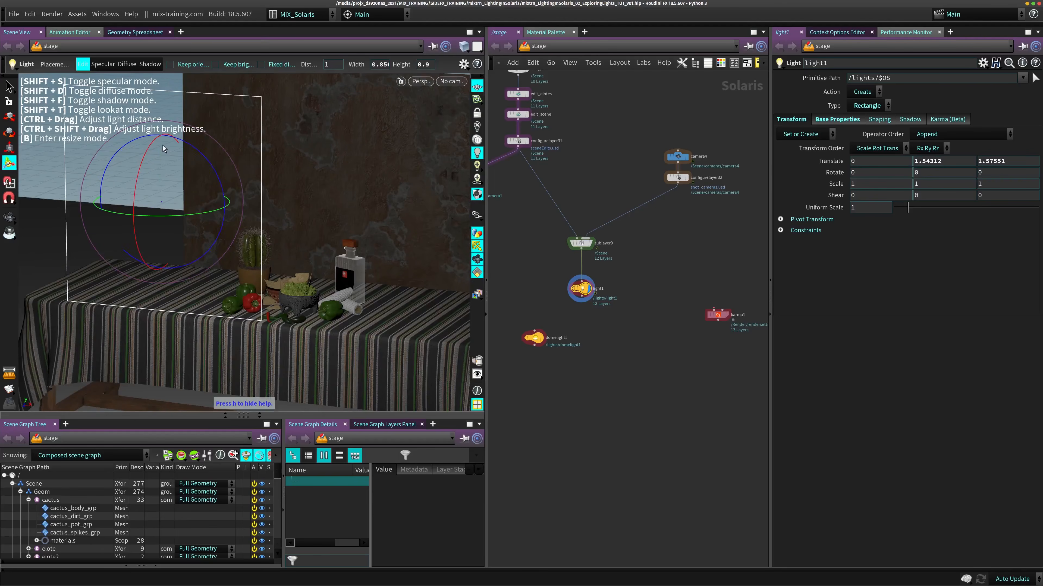
key("t")
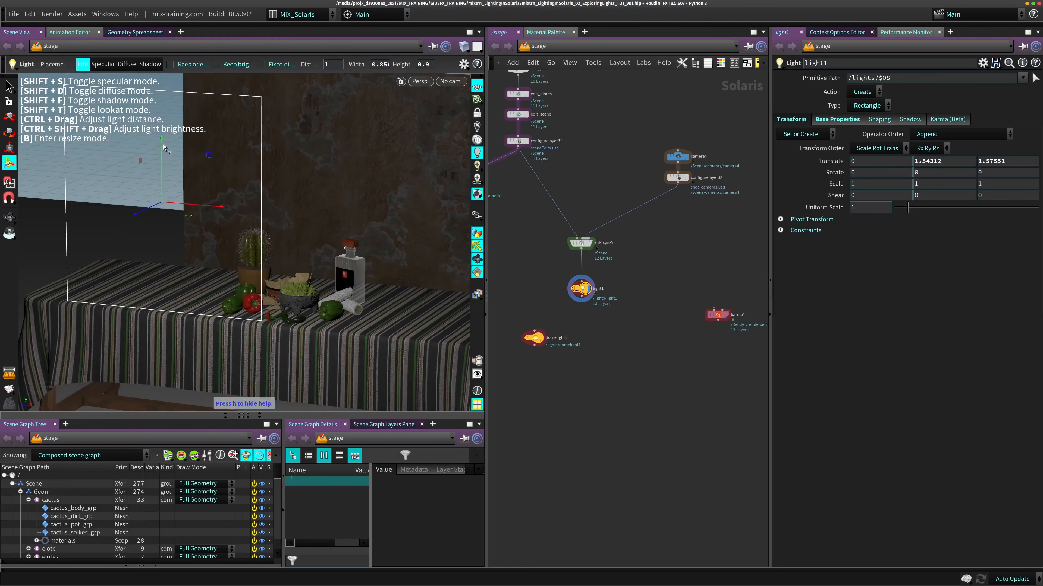
left_click_drag(163, 147, 201, 267)
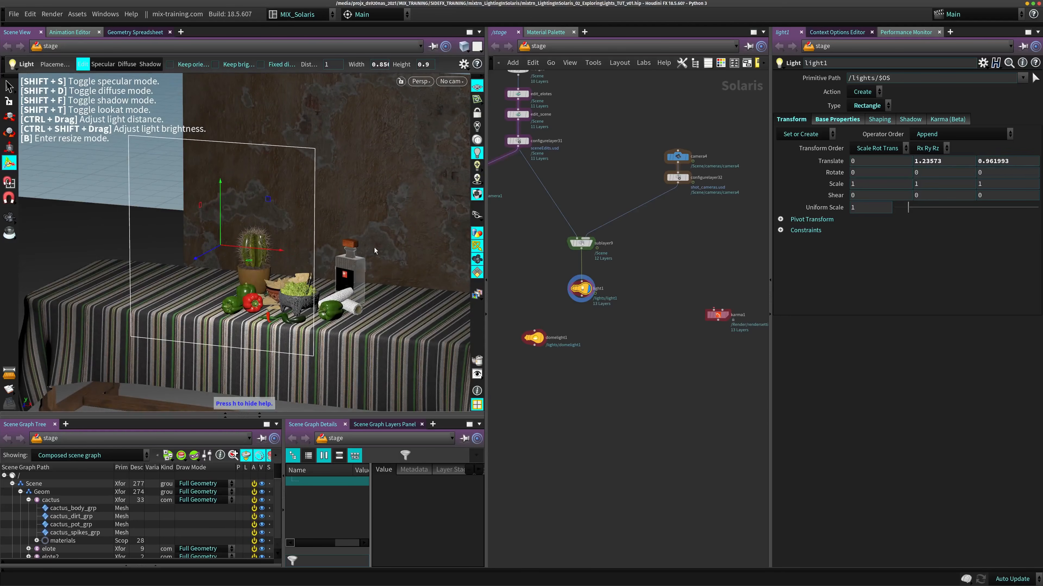
- Set light1's Width and Height to 0.5 in its Base Properties
left_click(825, 120)
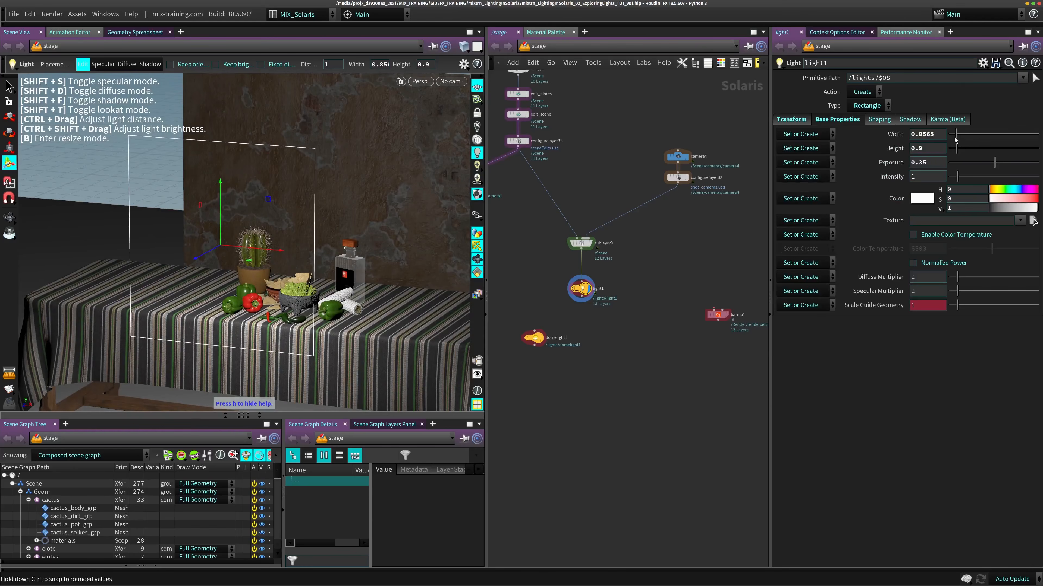
left_click(928, 135)
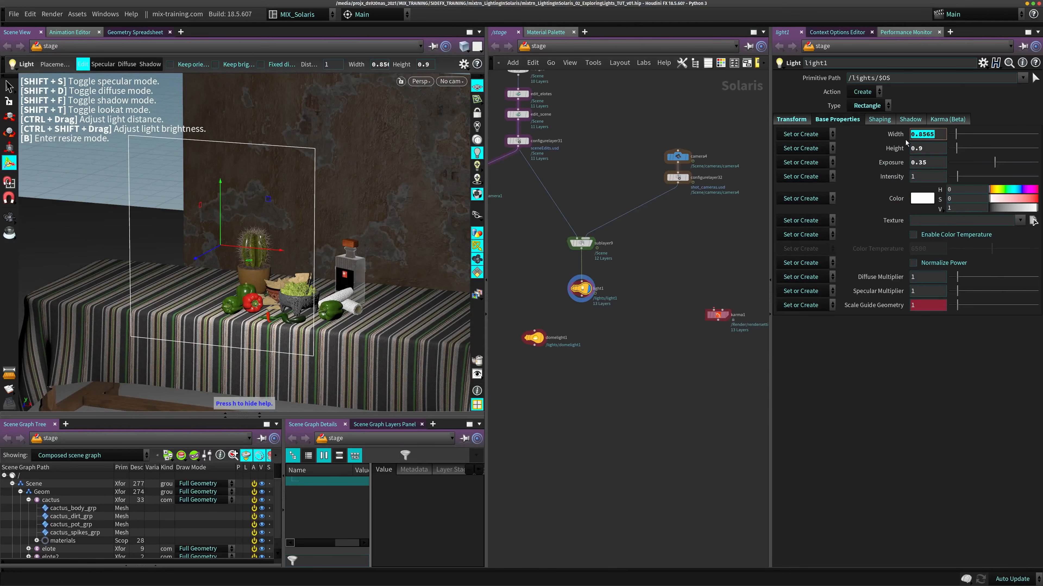
type("0.5")
key("Tab")
type("0.5")
key("Return")
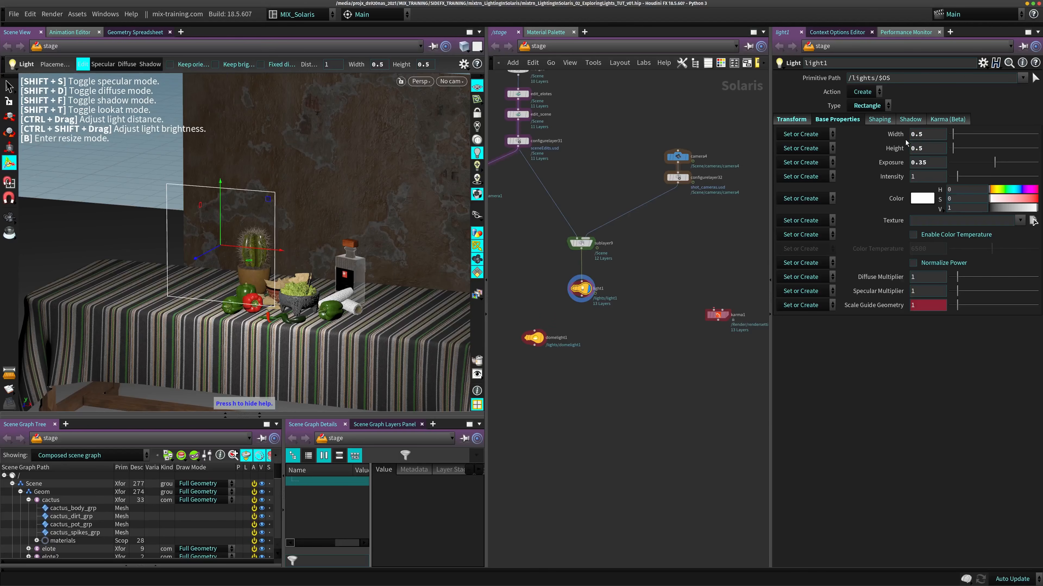
- Switch the light tool between Specular and Edit modes, leaving it in Specular mode
right_click_drag(247, 193, 314, 207, "alt")
middle_click_drag(314, 208, 278, 189, "alt")
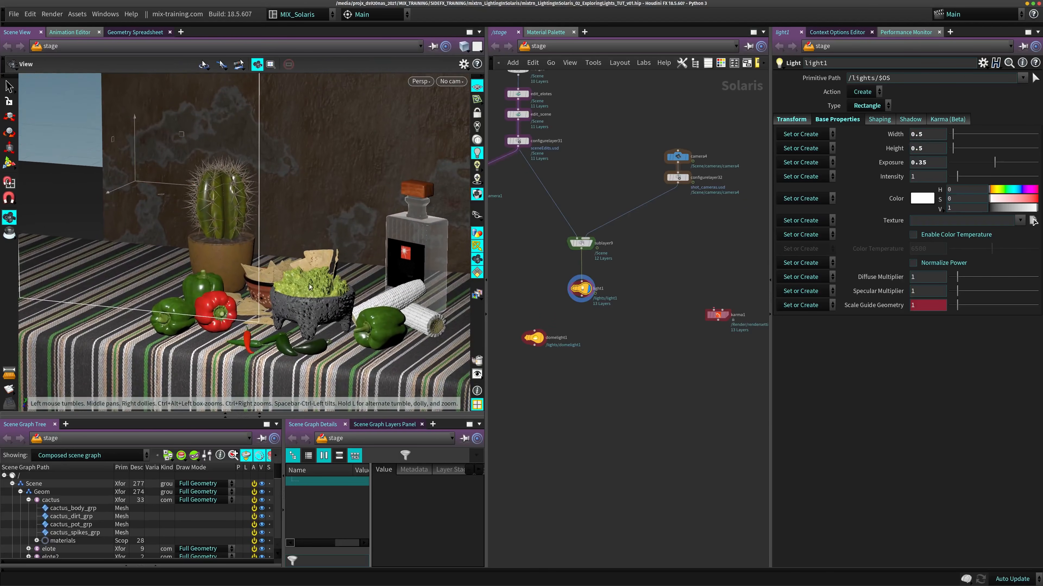
left_click_drag(319, 275, 353, 279, "alt")
middle_click_drag(353, 280, 314, 277, "alt")
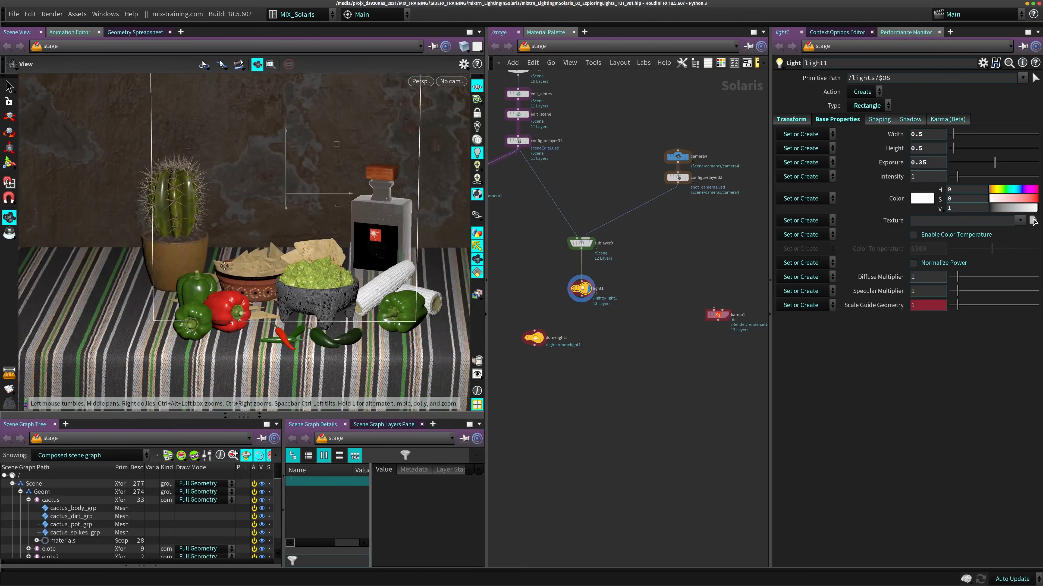
right_click_drag(314, 277, 267, 282, "alt")
mouse_move(267, 282)
left_mouse_down()
mouse_move(283, 291)
mouse_move(263, 298)
left_mouse_up()
key("Return")
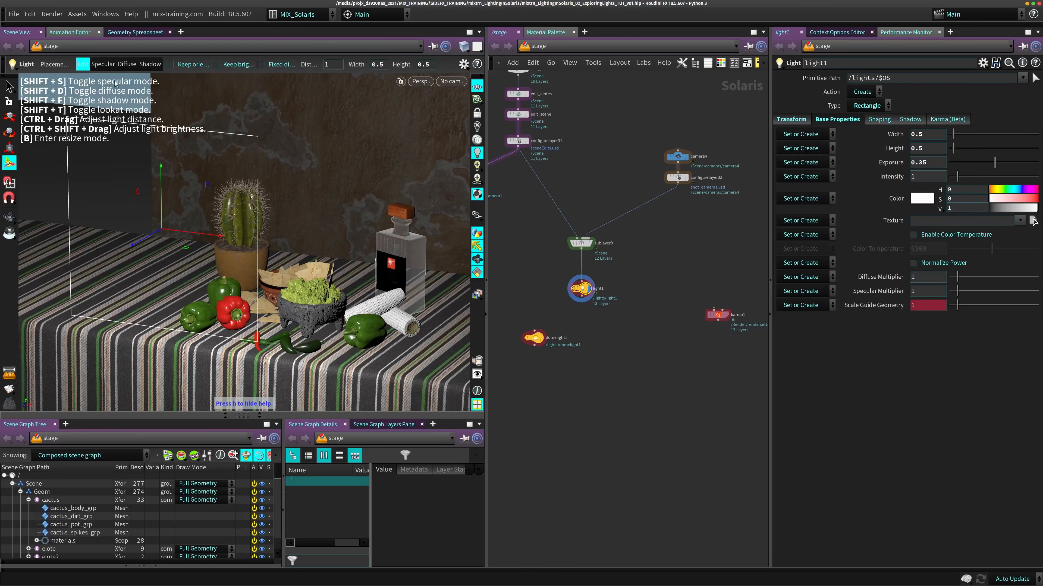
left_click(102, 64)
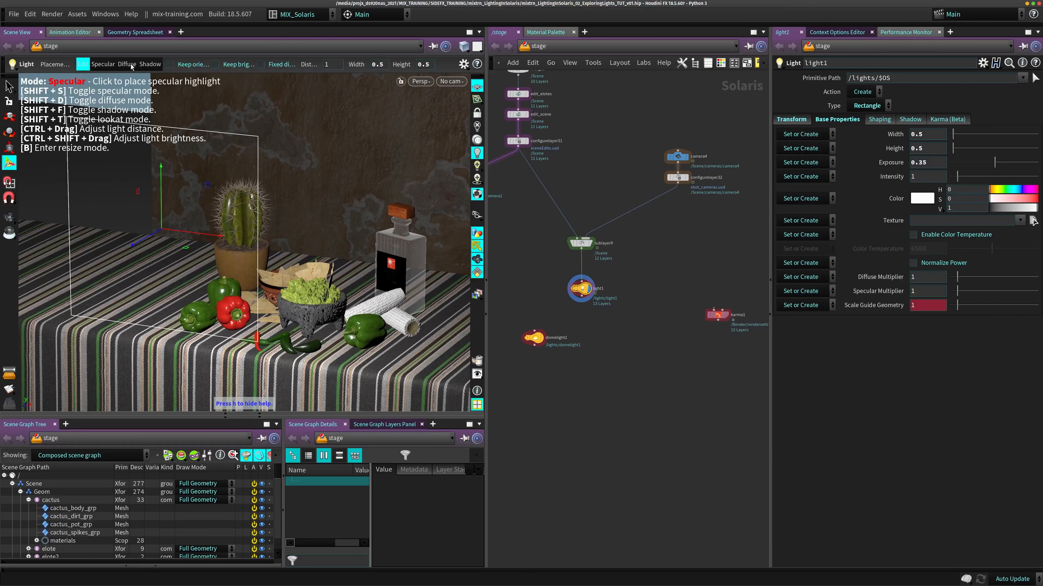
left_click(103, 65)
left_click(108, 65)
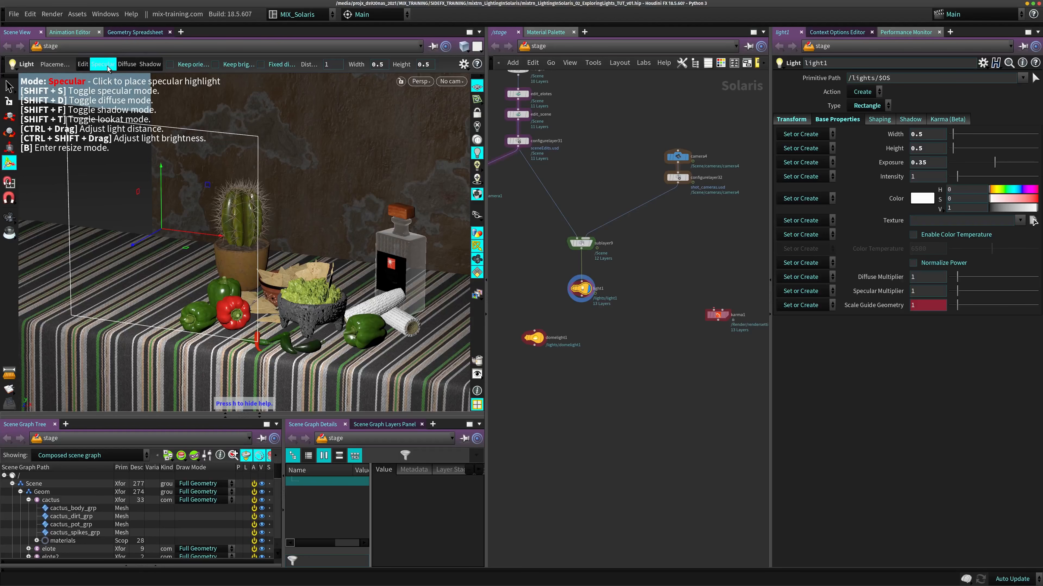
left_click(83, 65)
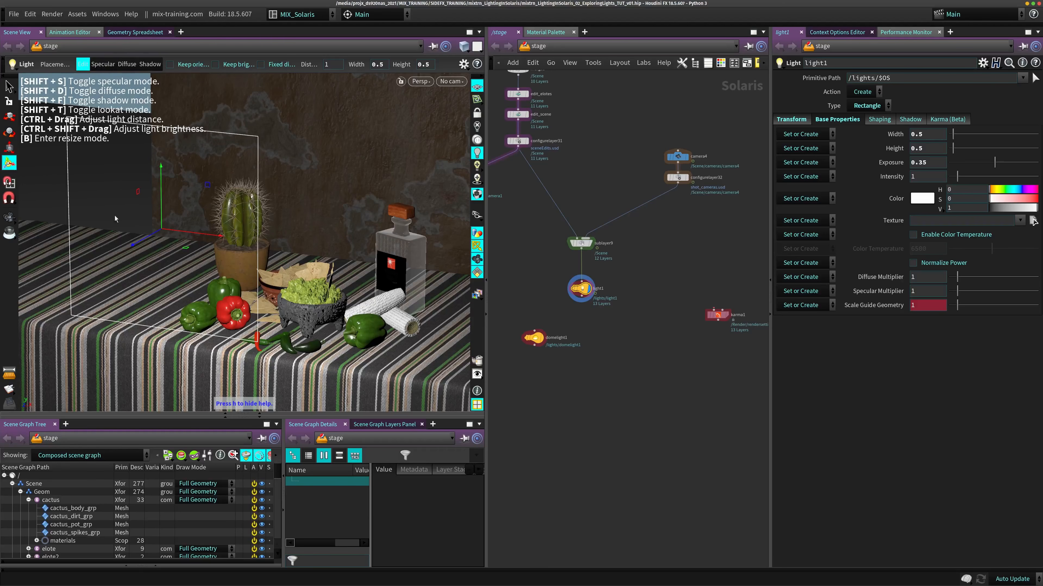
key("shift+s")
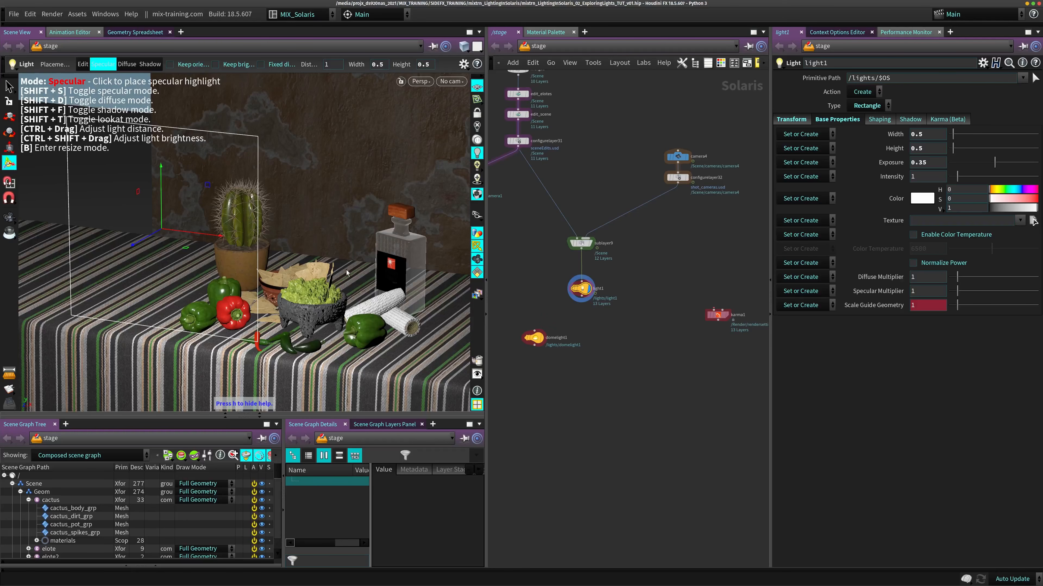
- Place light1's specular highlight on the guacamole bowl, the clay pot and the cactus in turn
left_click(277, 313)
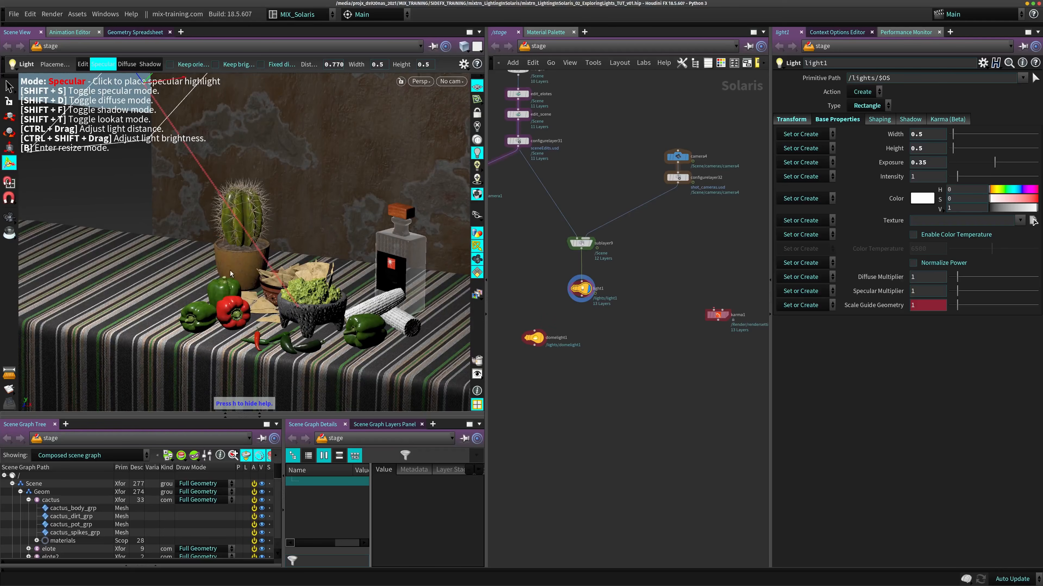
left_click(238, 279)
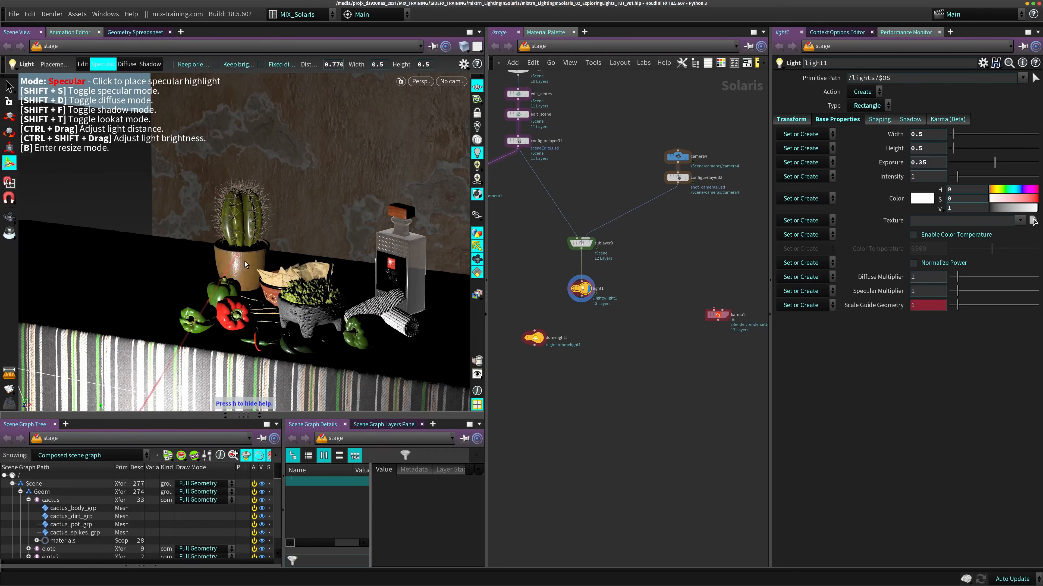
left_click(258, 261)
left_click_drag(249, 260, 243, 223)
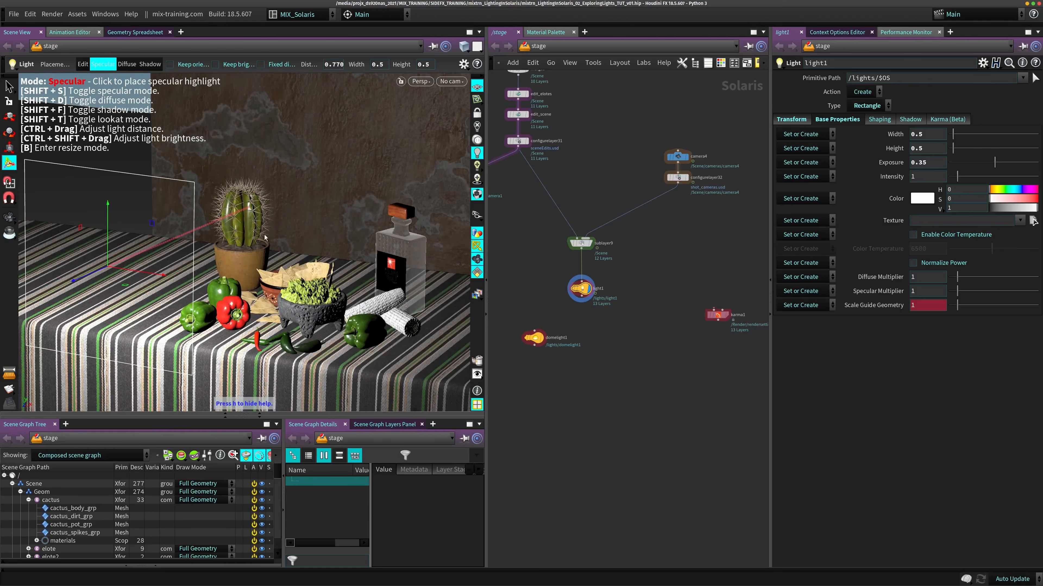
- Place light1's specular highlight on the rear green pepper, and sweep it from the front green pepper across the red one
scroll(243, 247, "up", 8)
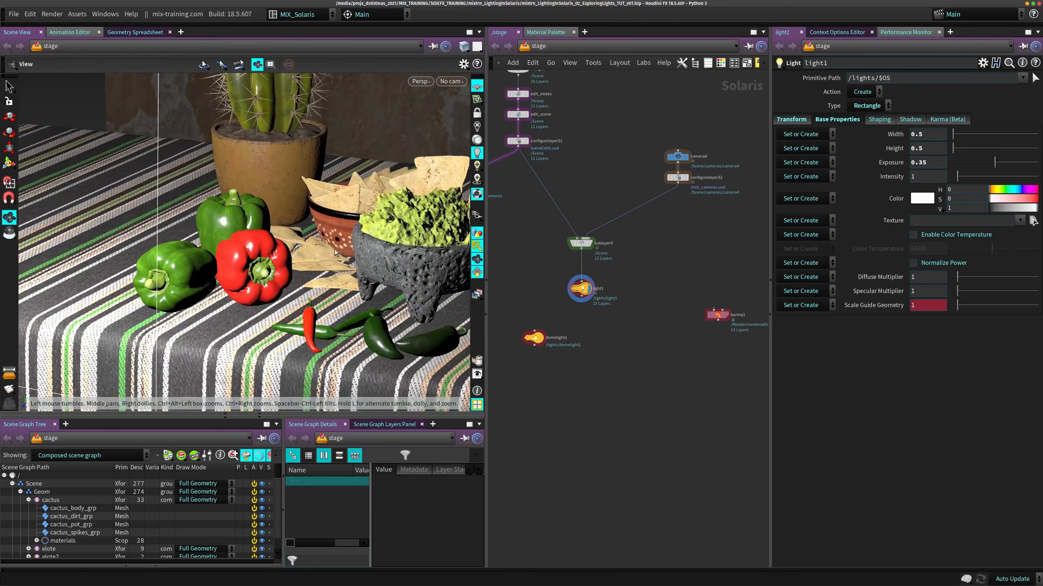
left_click(228, 218)
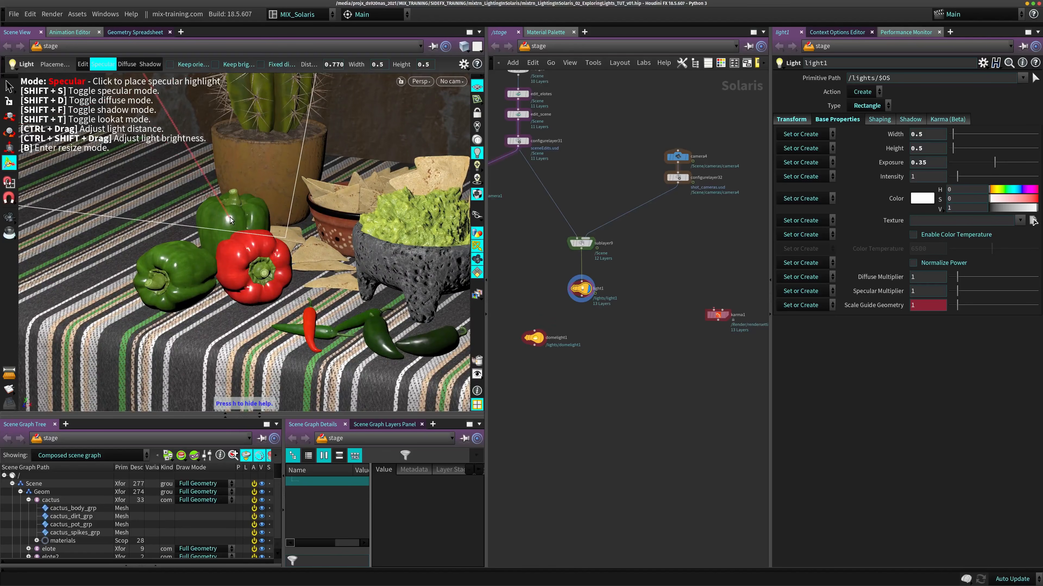
left_click_drag(184, 267, 265, 236)
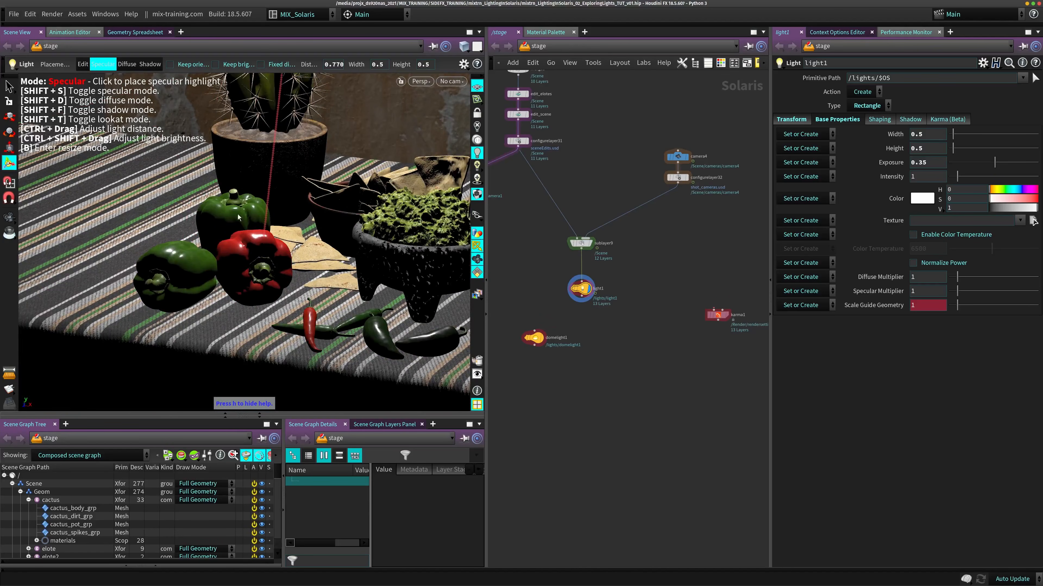
- Place light1's specular highlight on the tequila bottle
middle_click_drag(337, 164, 263, 198, "alt")
right_click_drag(263, 198, 164, 242, "alt")
left_click_drag(165, 243, 142, 238, "alt")
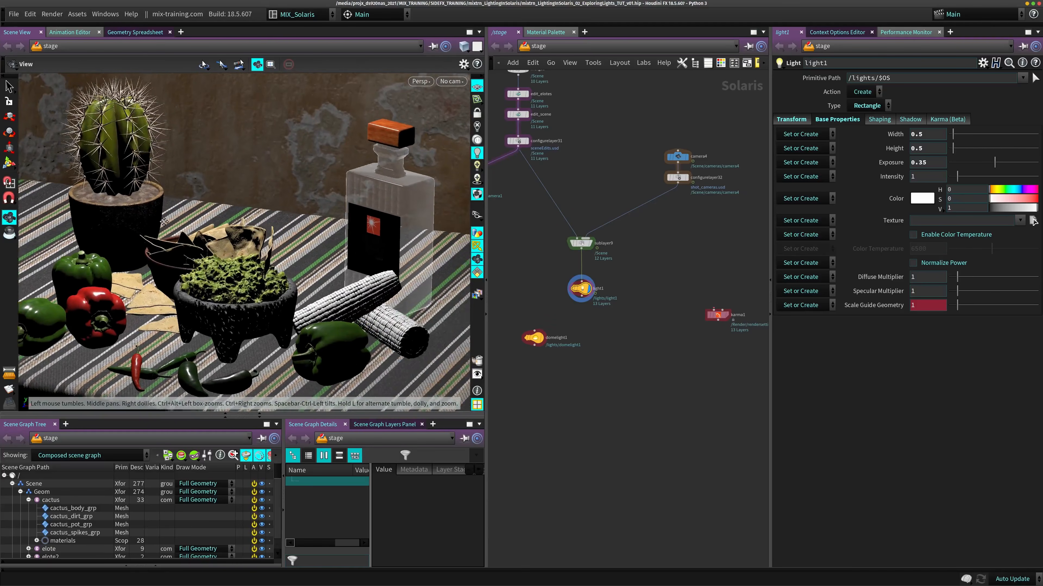
left_click(390, 190)
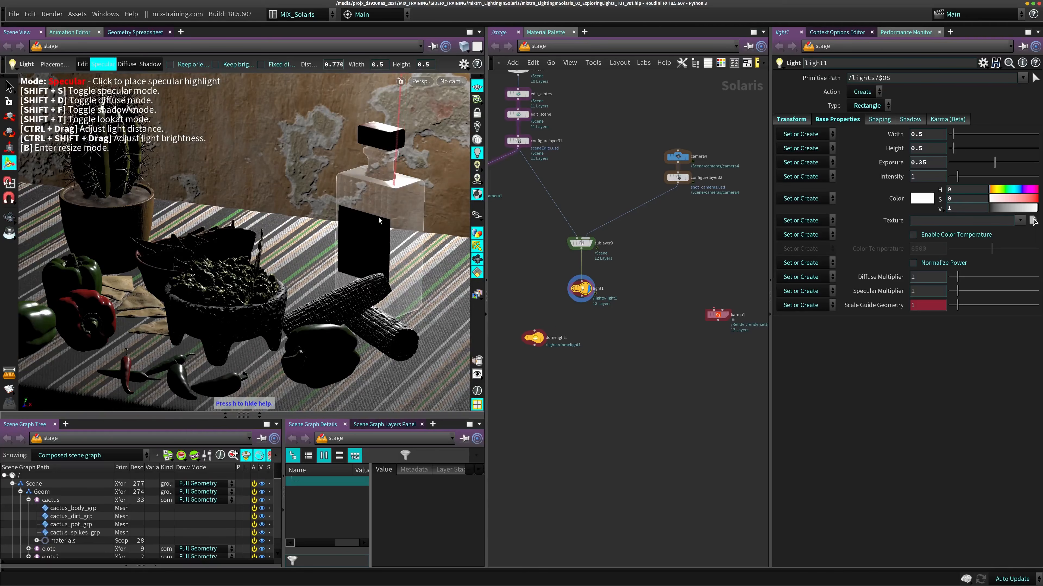
- Place light1's specular highlight on the red bell pepper and on the dark green chili in front of the bowl
middle_click_drag(310, 248, 410, 230, "alt")
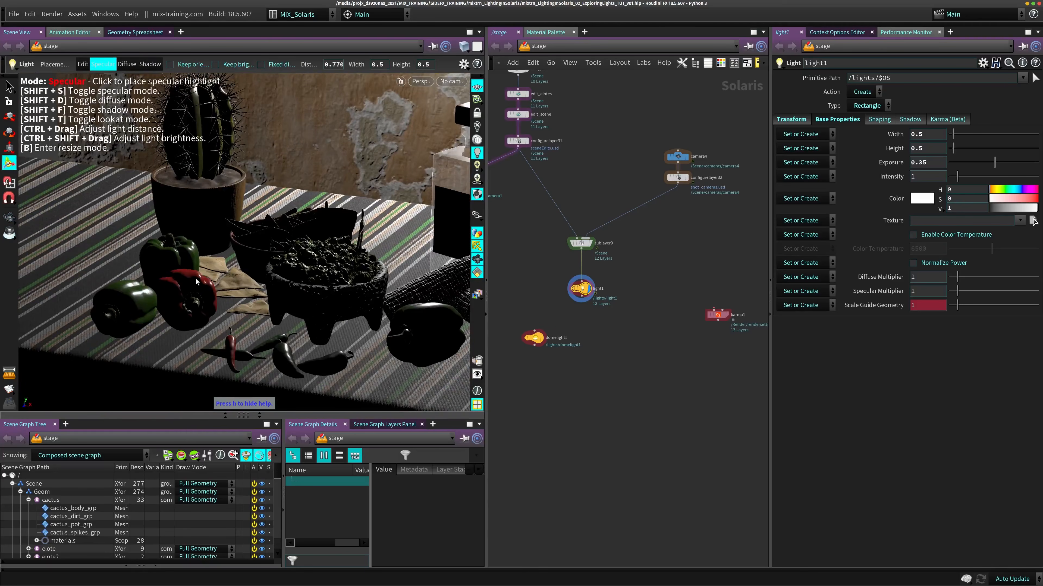
left_click(190, 273)
middle_click_drag(258, 336, 287, 284, "alt")
right_click_drag(288, 283, 298, 294, "alt")
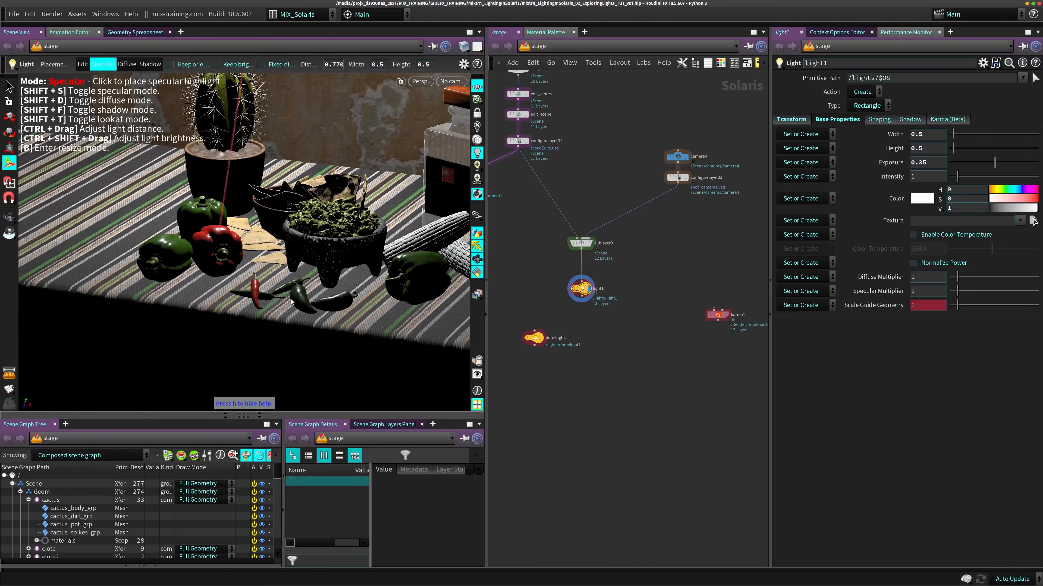
left_click(298, 294)
- Place light1's specular highlight on the green bell pepper beside the corn
left_click_drag(429, 263, 427, 258)
middle_click_drag(427, 258, 412, 256, "alt")
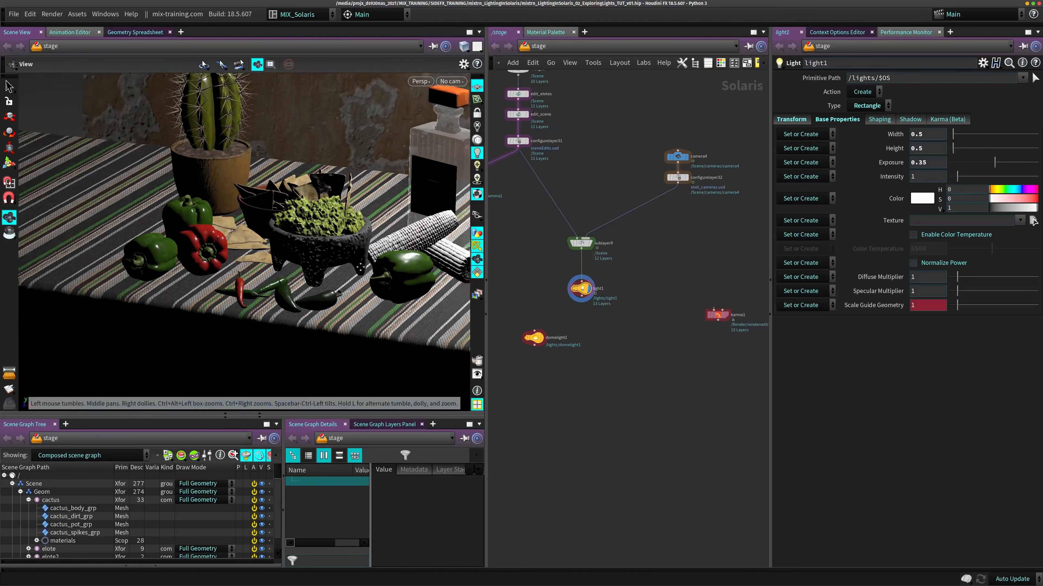
left_click_drag(412, 257, 314, 269, "alt")
right_click_drag(314, 269, 342, 293, "alt")
middle_click_drag(343, 293, 318, 240, "alt")
mouse_move(319, 241)
left_mouse_down("alt")
mouse_move(349, 247)
mouse_move(331, 247)
left_mouse_up("alt")
- View through /Scene/cameras/camera4 and place light1's specular highlight on the rear green pepper below the cactus pot
left_click(452, 81)
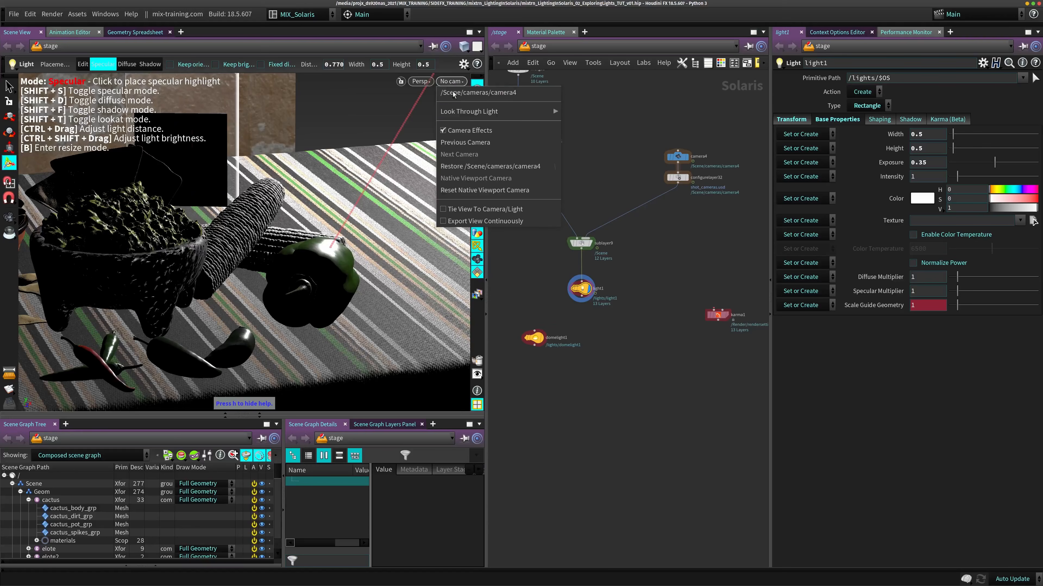
left_click(472, 97)
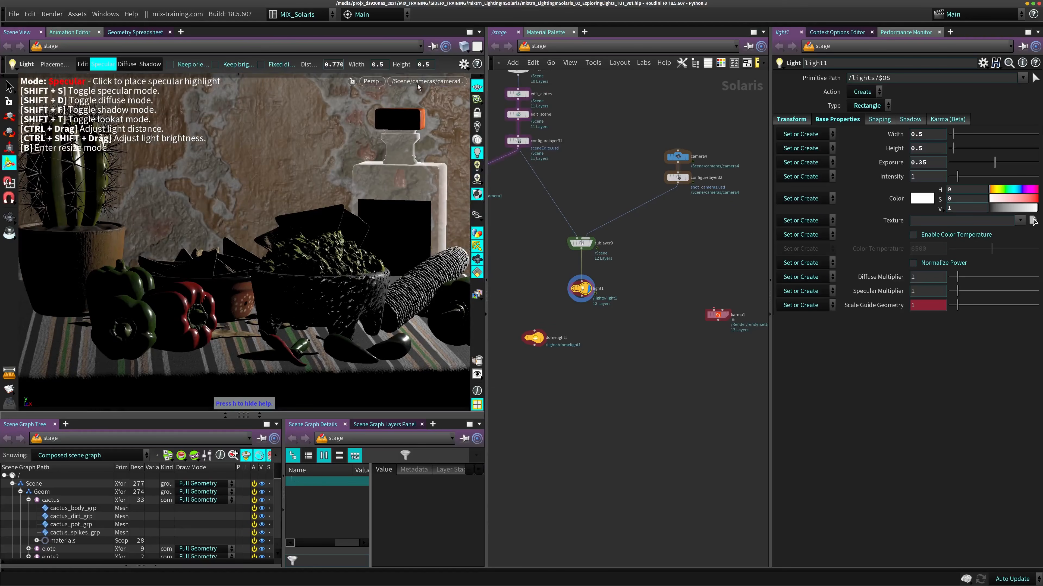
left_click(132, 288)
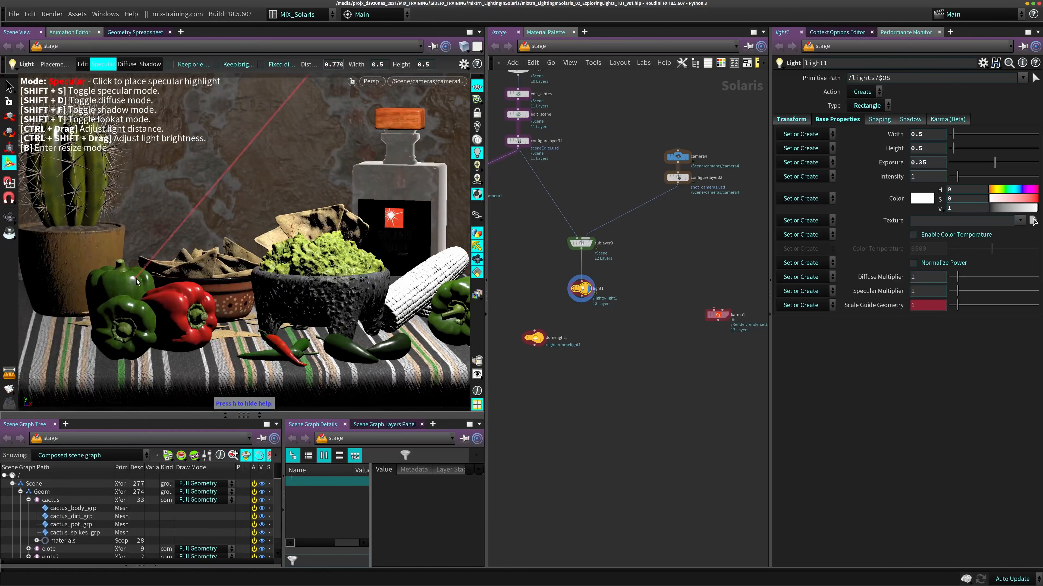
left_click_drag(114, 284, 104, 281)
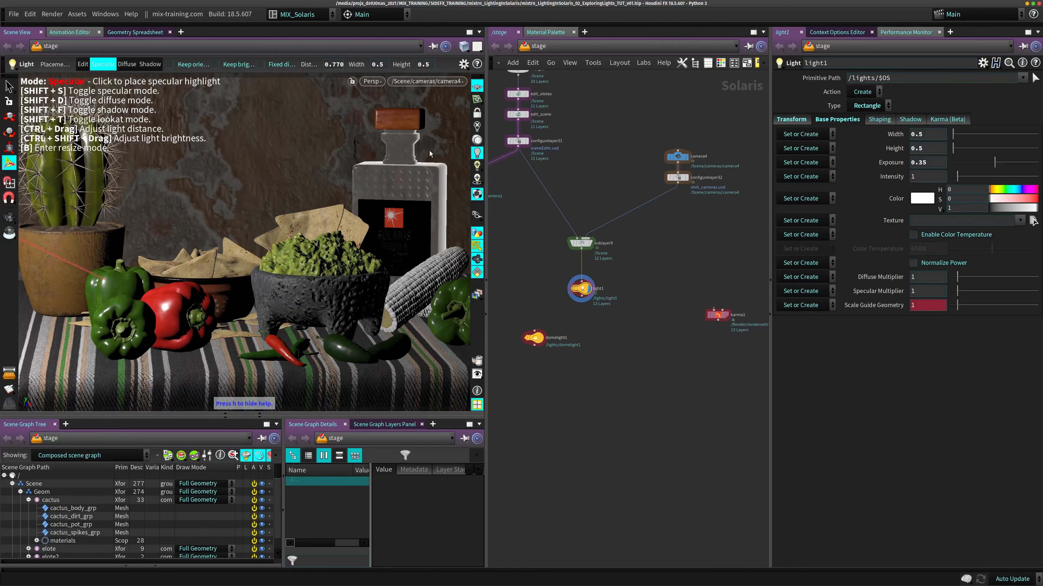
left_click_drag(109, 284, 115, 275)
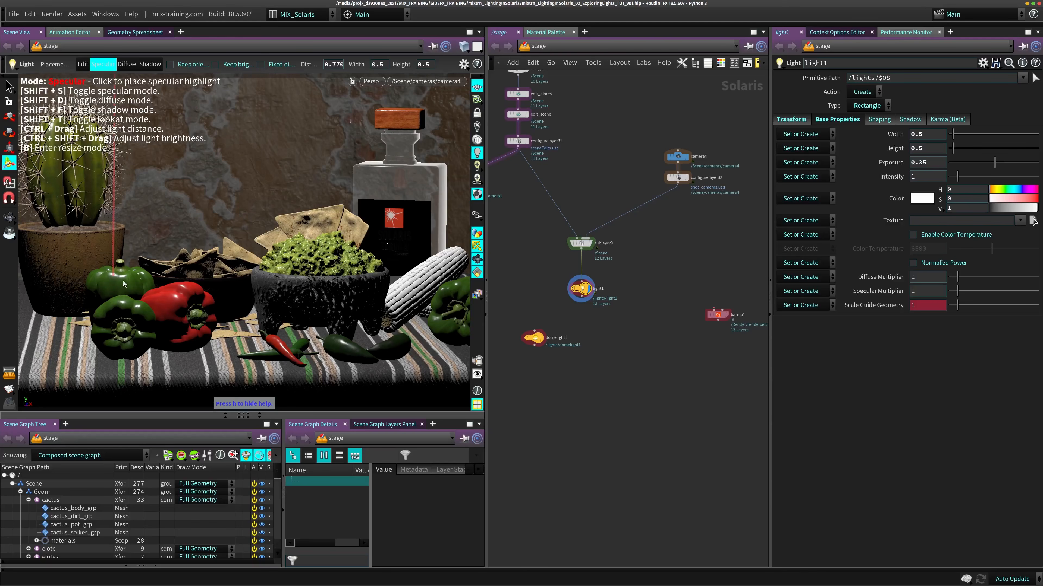
- Place light1's specular highlight on the red bell pepper and bring the light in to a distance of 0.201, with exposure at -3.52903
left_click_drag(124, 282, 171, 301)
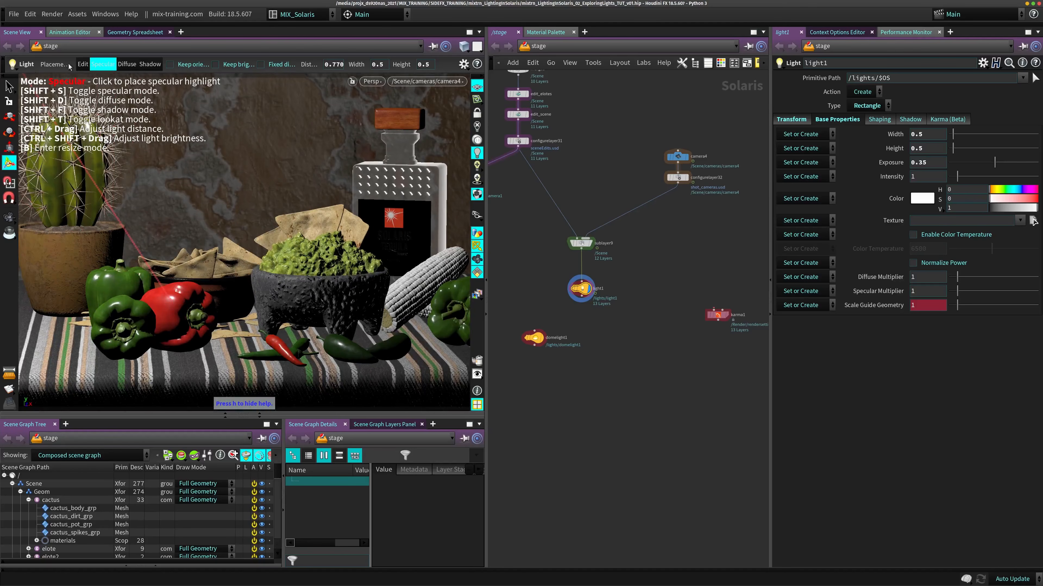
left_click_drag(267, 233, 255, 237, "ctrl")
left_click(69, 154)
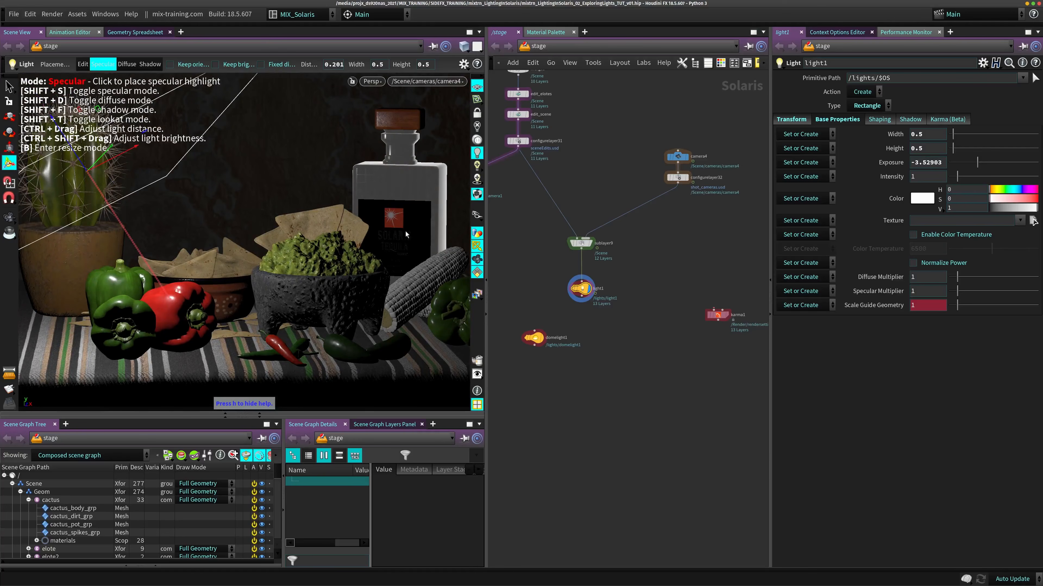
- Place light1's specular highlight on the stone bowl's rim and adjust the light to distance 0.801 and exposure -0.639816
left_click(281, 282)
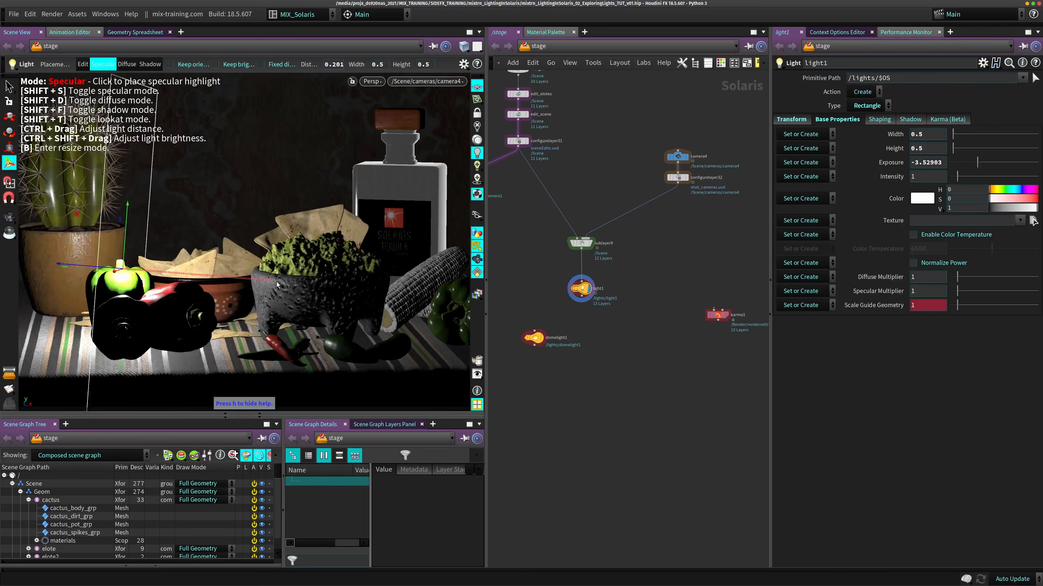
left_click_drag(281, 282, 260, 278)
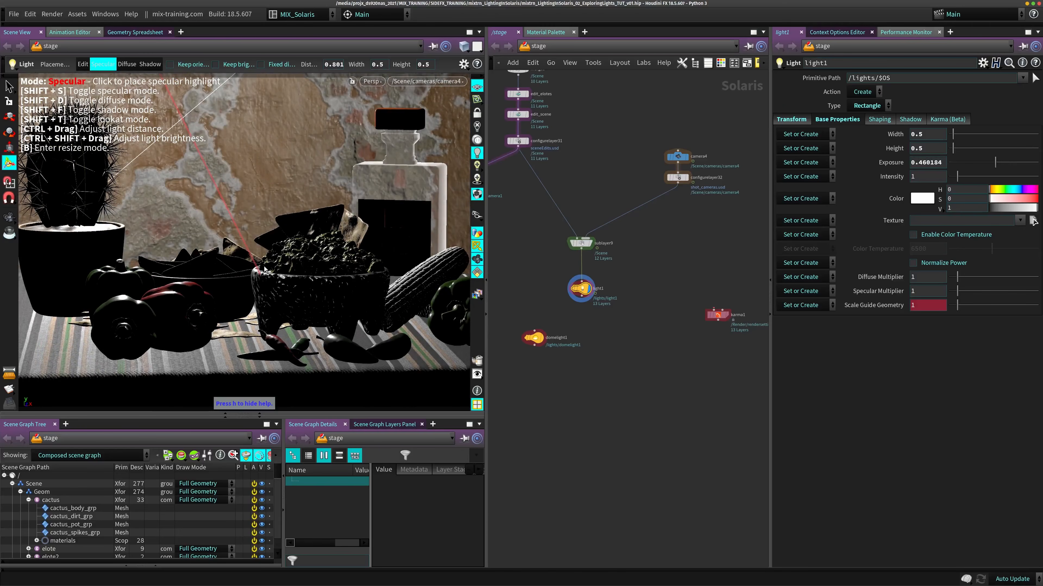
mouse_move(269, 280)
left_mouse_down("ctrl+shift")
mouse_move(257, 282)
mouse_move(274, 265)
left_mouse_up("ctrl+shift")
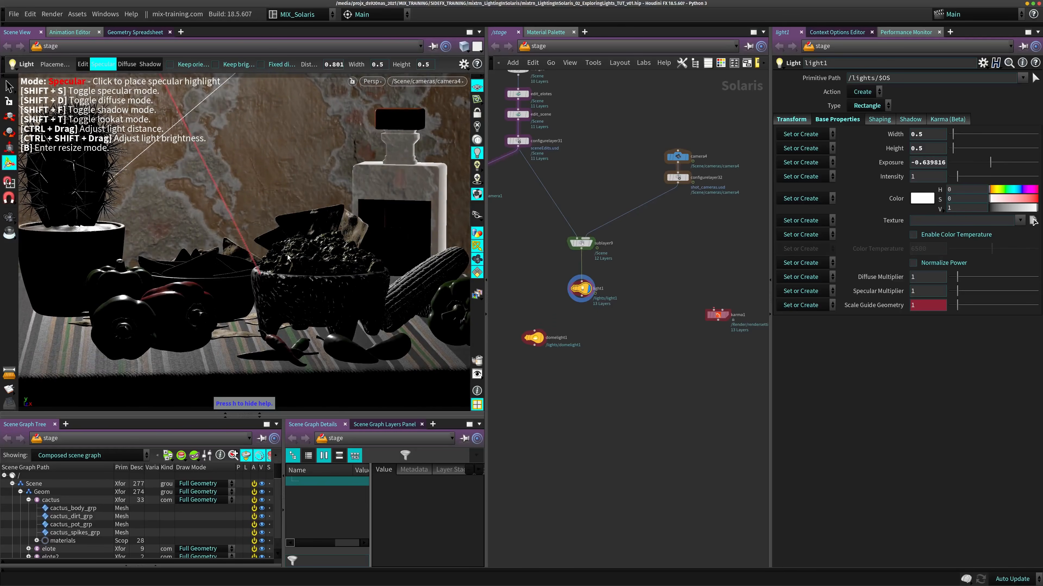
- Resize light1 interactively in the viewport to a width of 0.32 and a height of 0.43
key("b")
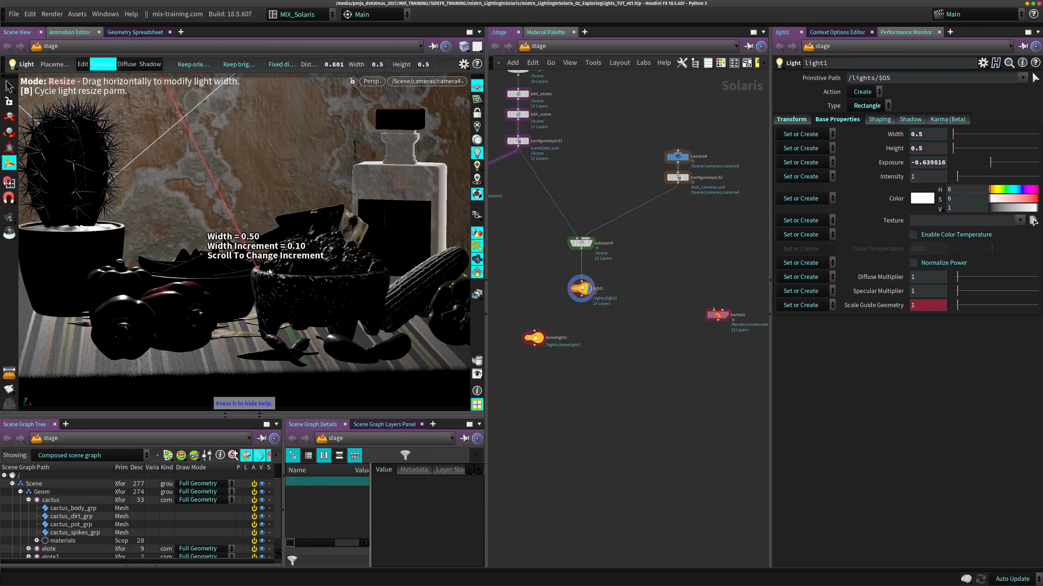
left_click_drag(267, 280, 276, 281)
key("b")
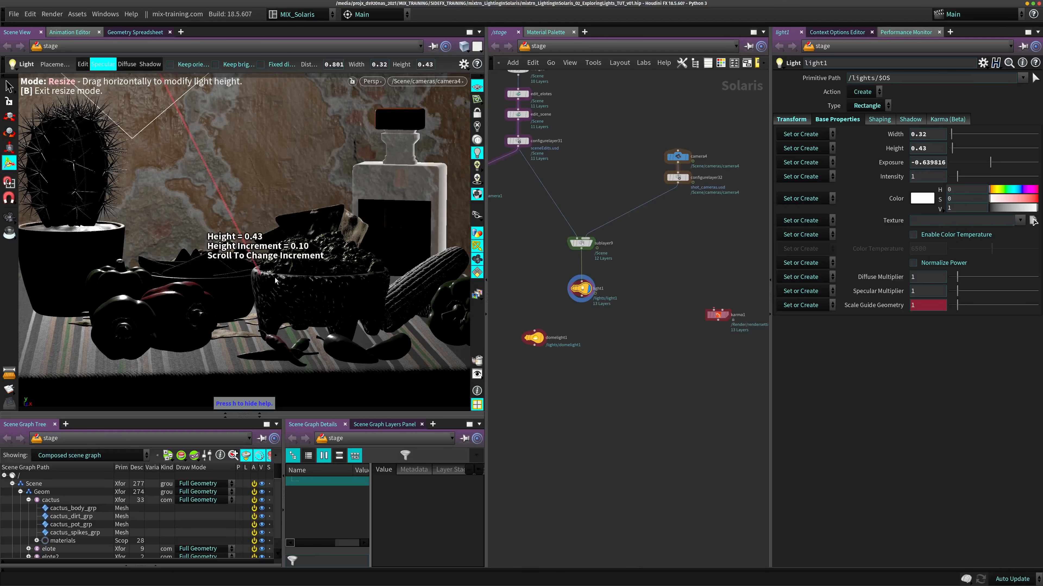
key("b")
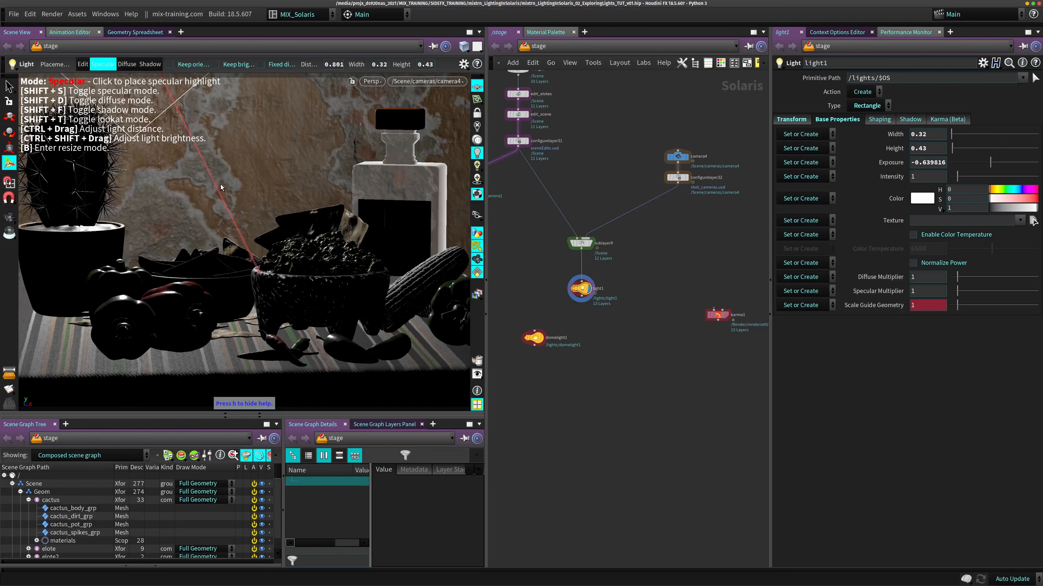
- Place light1's specular highlight on the green pepper beside the corn, the red bell pepper and the rear green pepper, and leave specular mode
left_click(456, 290)
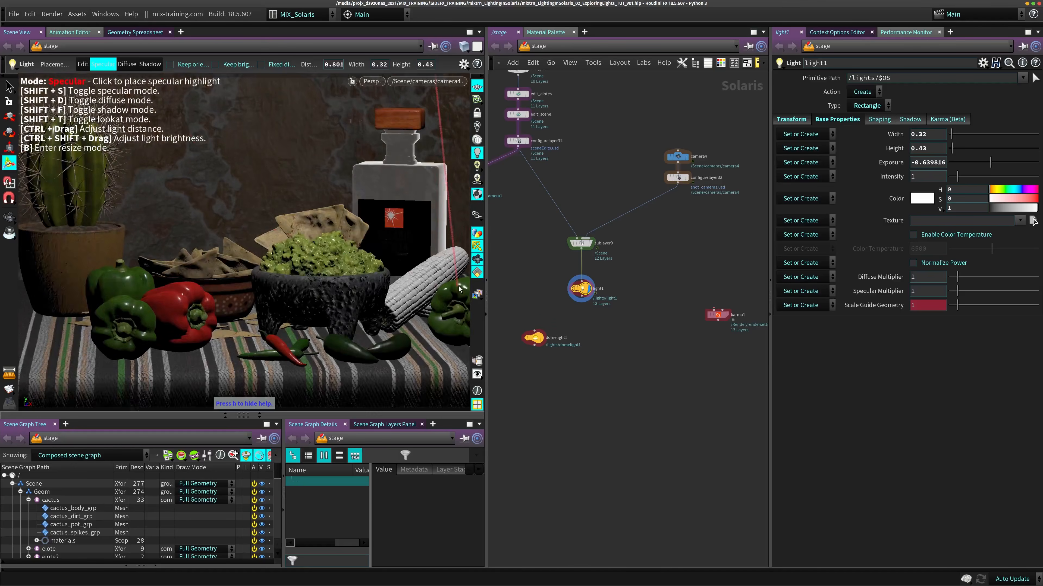
left_click(192, 289)
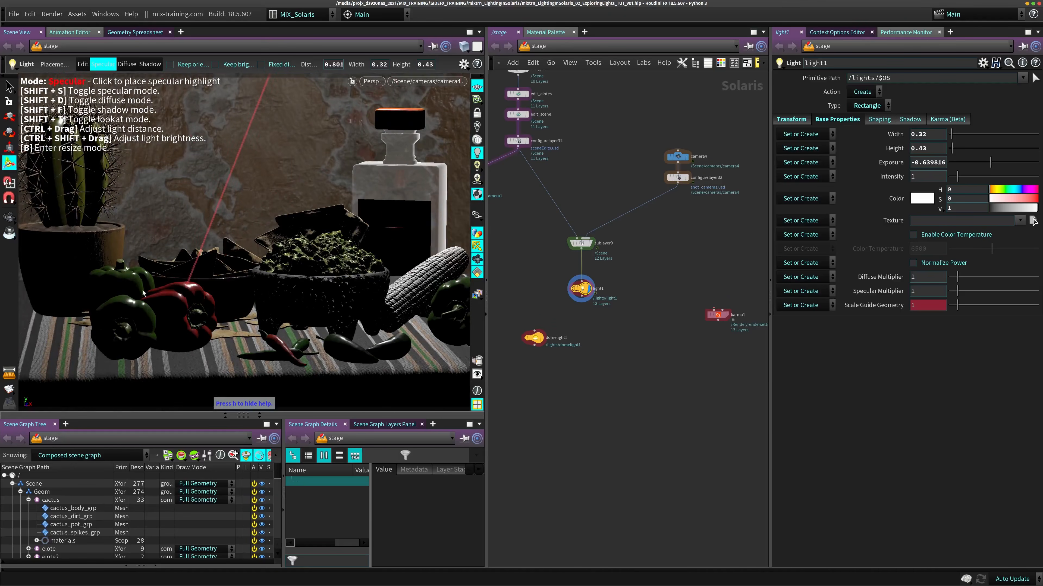
left_click(131, 278)
left_click(125, 278)
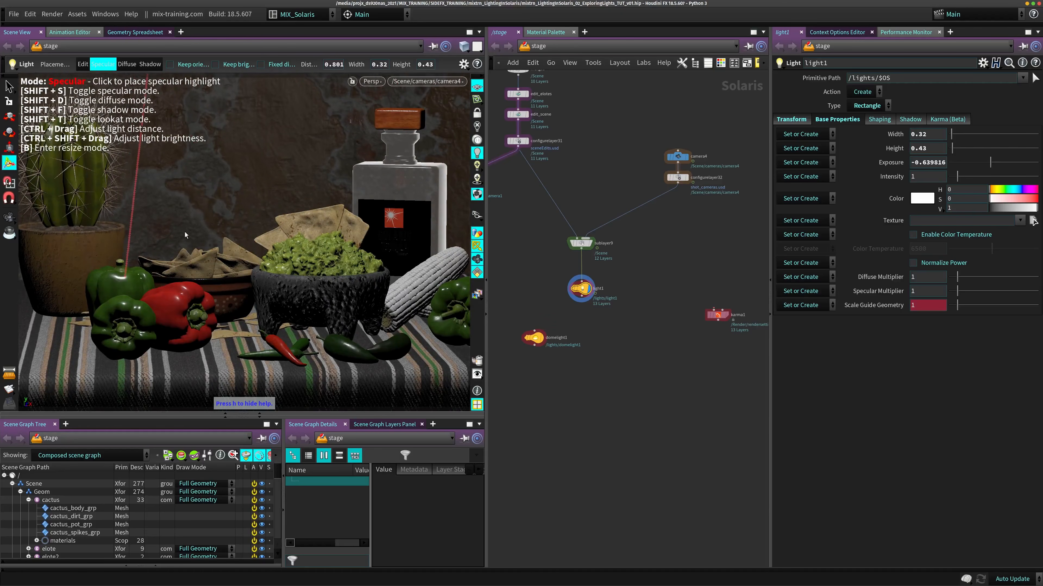
key("shift+s")
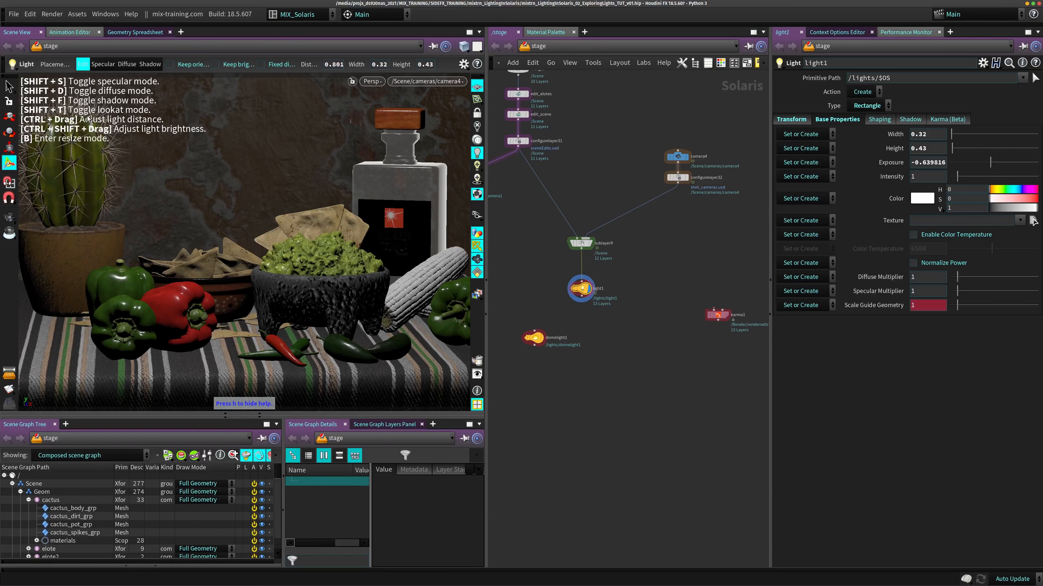
- Switch light1 to diffuse placement and aim its diffuse highlight at the cactus pot, the bell peppers, the tablecloth and the stone bowl
key("shift+d")
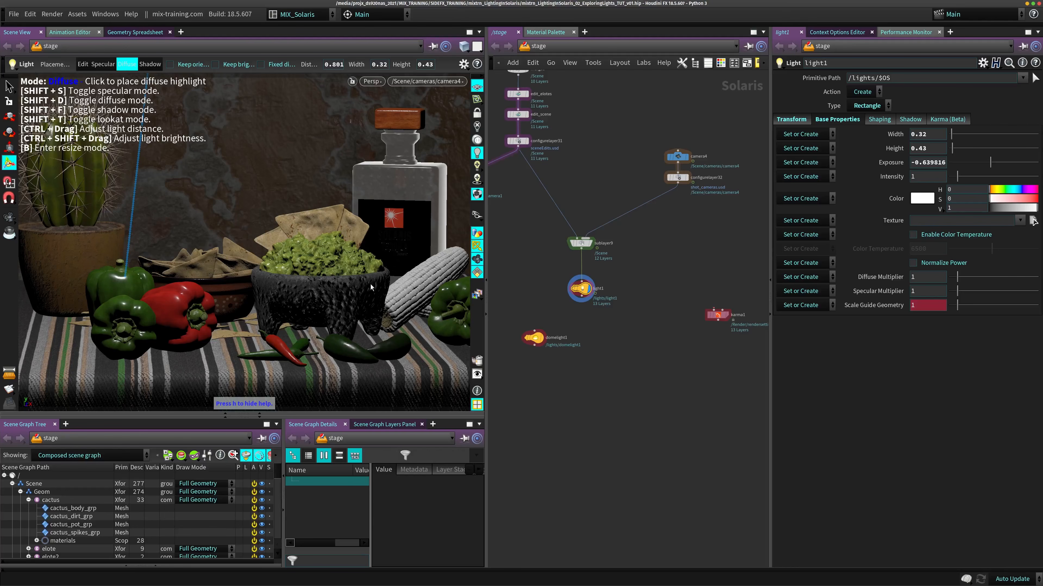
left_click_drag(85, 261, 87, 284)
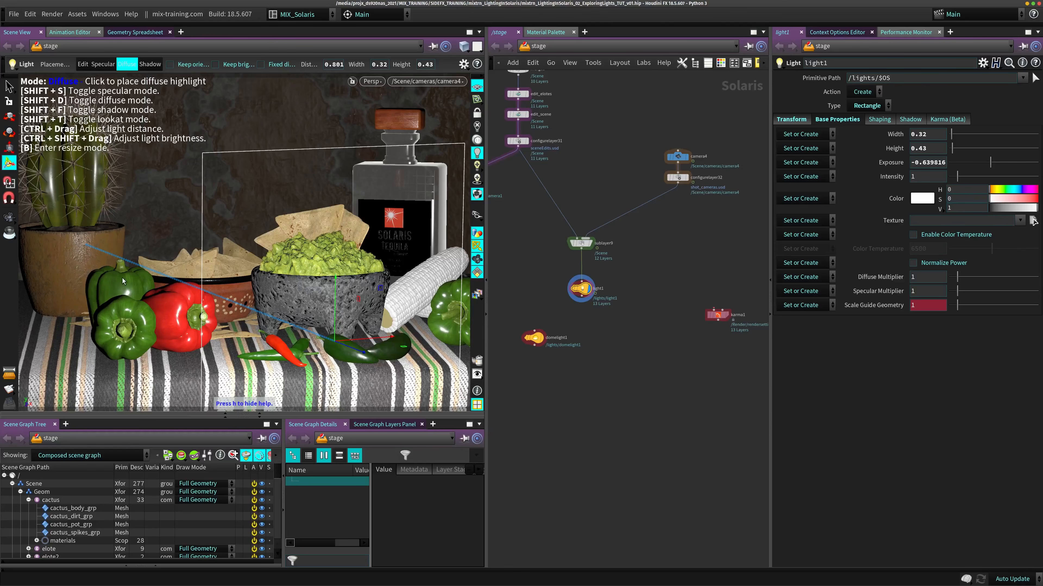
left_click_drag(123, 281, 126, 281)
left_click_drag(177, 303, 177, 295)
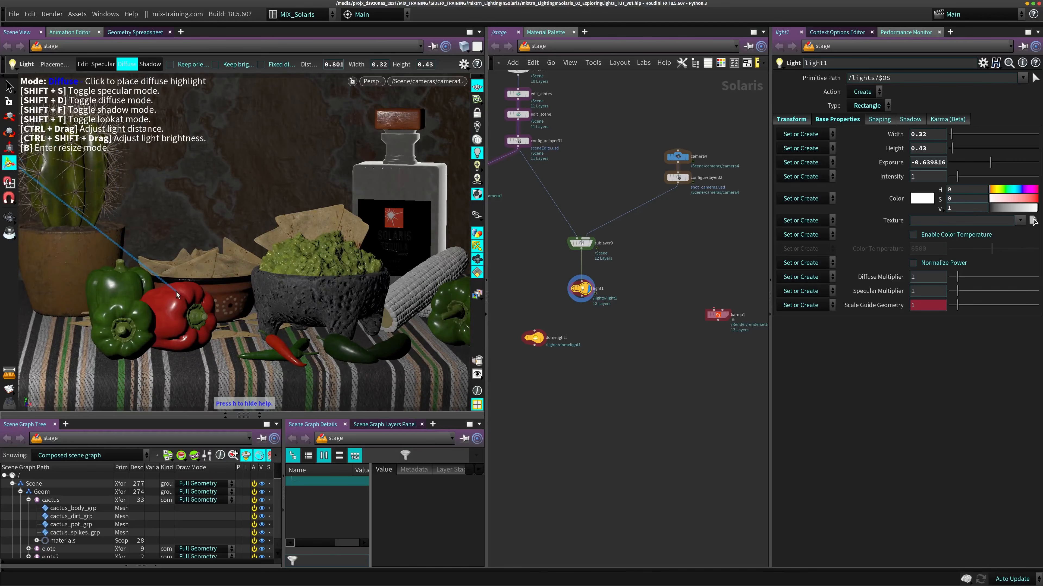
left_click_drag(235, 335, 238, 334)
left_click_drag(289, 290, 311, 280)
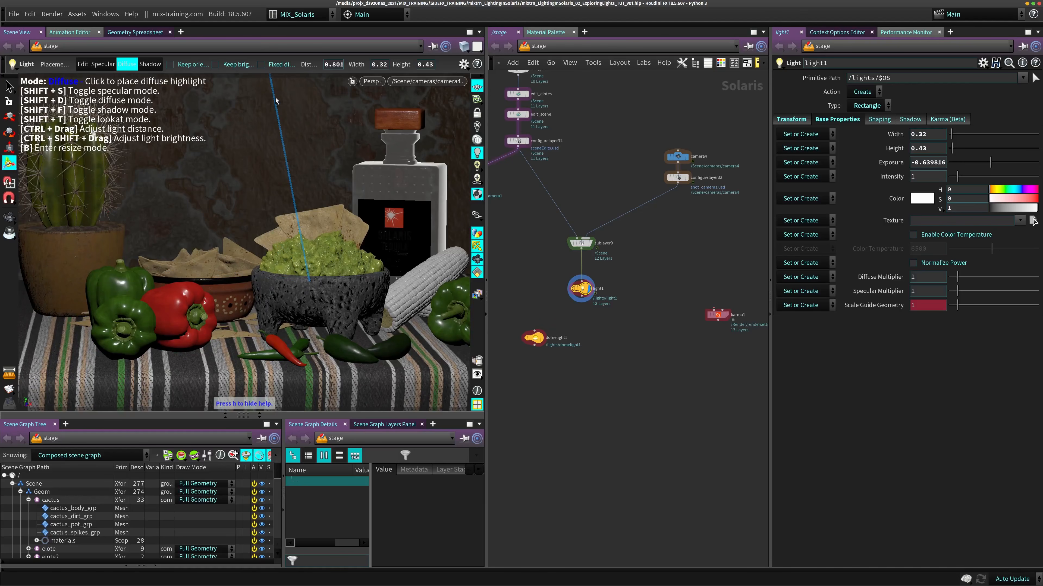
- Place light1's diffuse highlight on the bowl's front rim, the chilies in front of it and the bowl's side edge
left_click(292, 279)
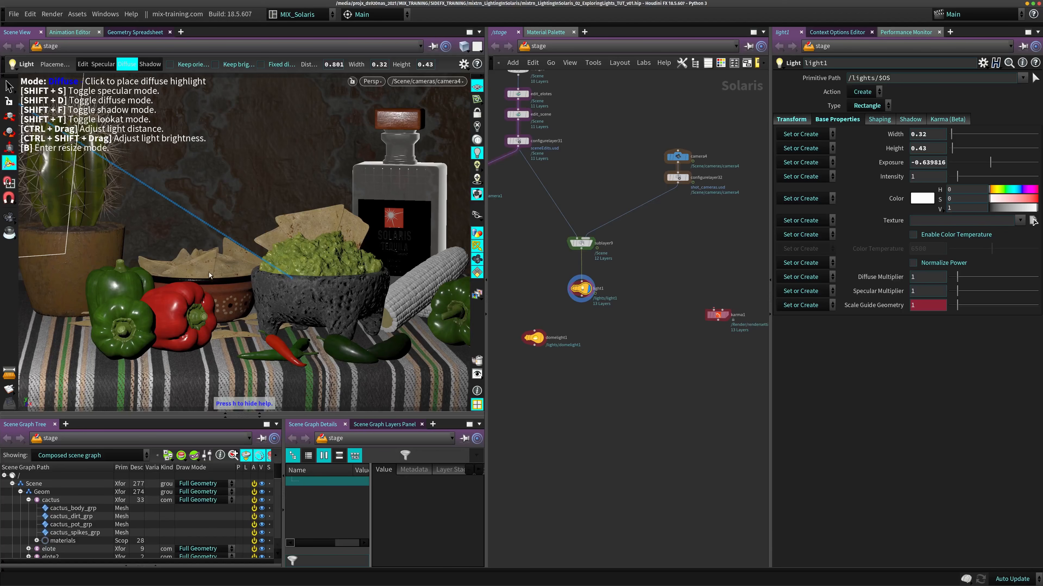
left_click(340, 346)
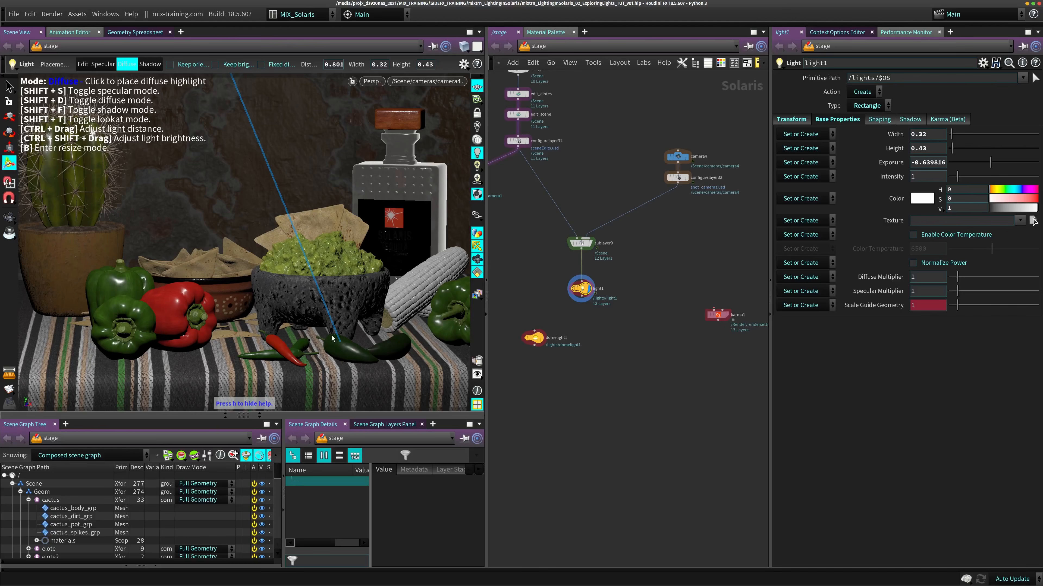
left_click_drag(339, 344, 275, 348)
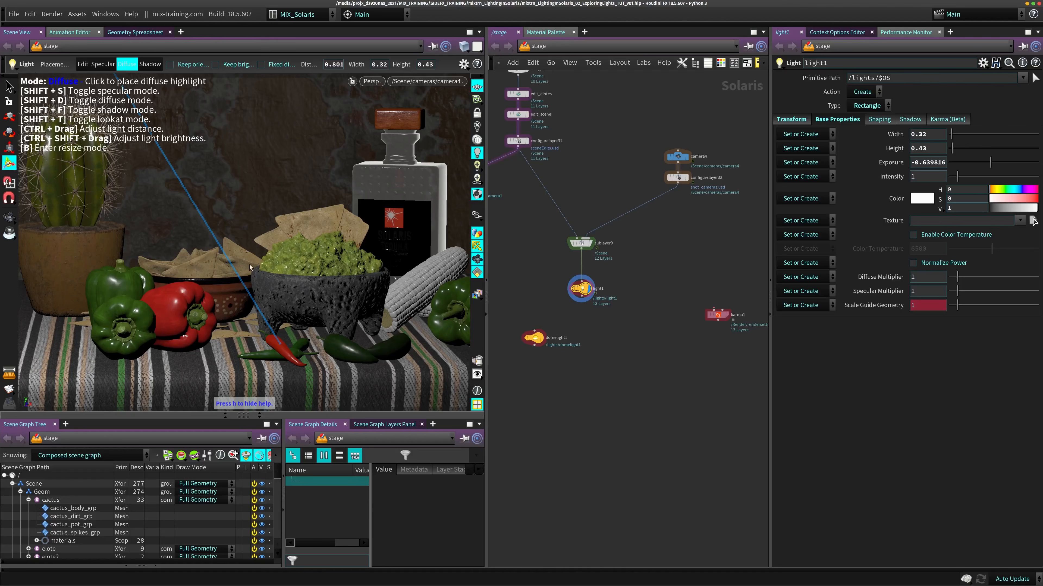
left_click(256, 273)
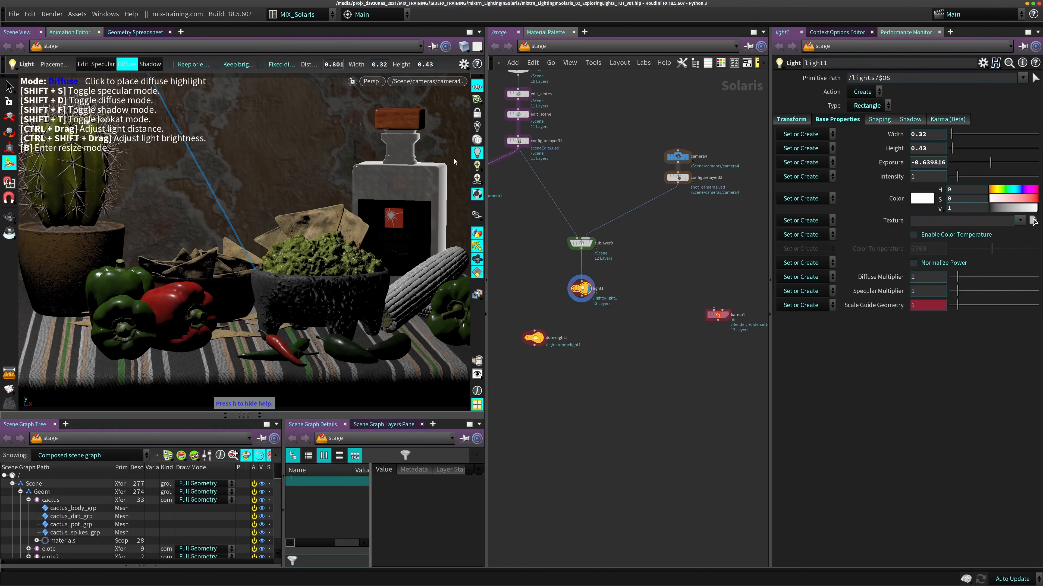
- Place light1's diffuse highlight on the guacamole and on several spots of the tequila bottle's wooden stopper and neck
left_click(350, 239)
left_click(403, 123)
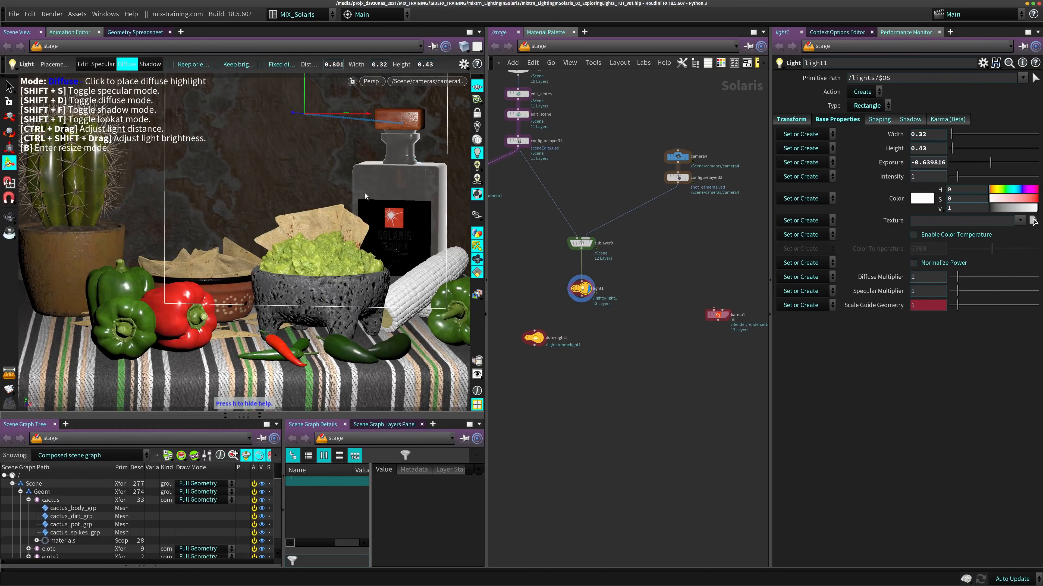
left_click(392, 131)
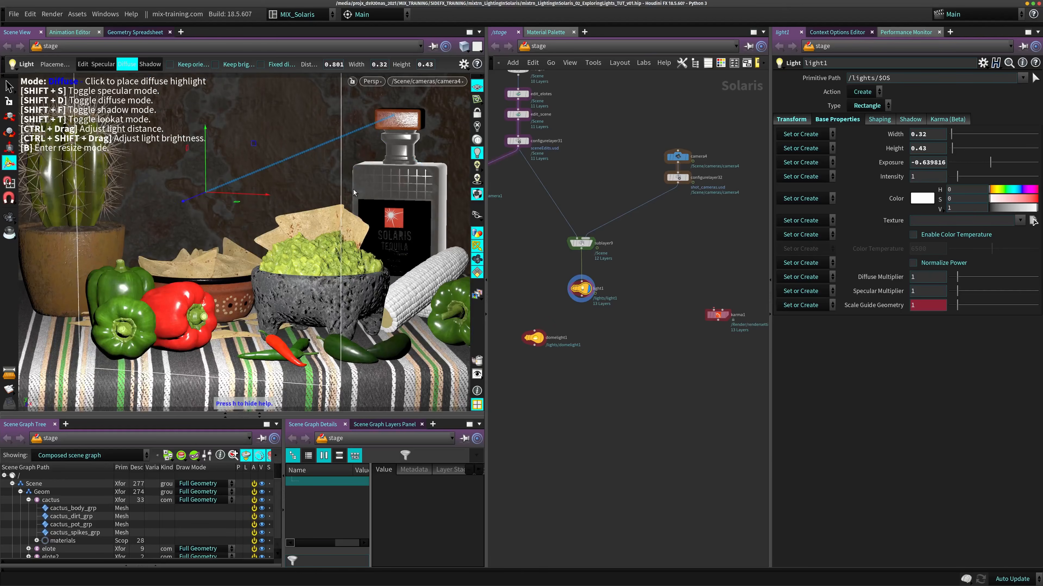
left_click(390, 113)
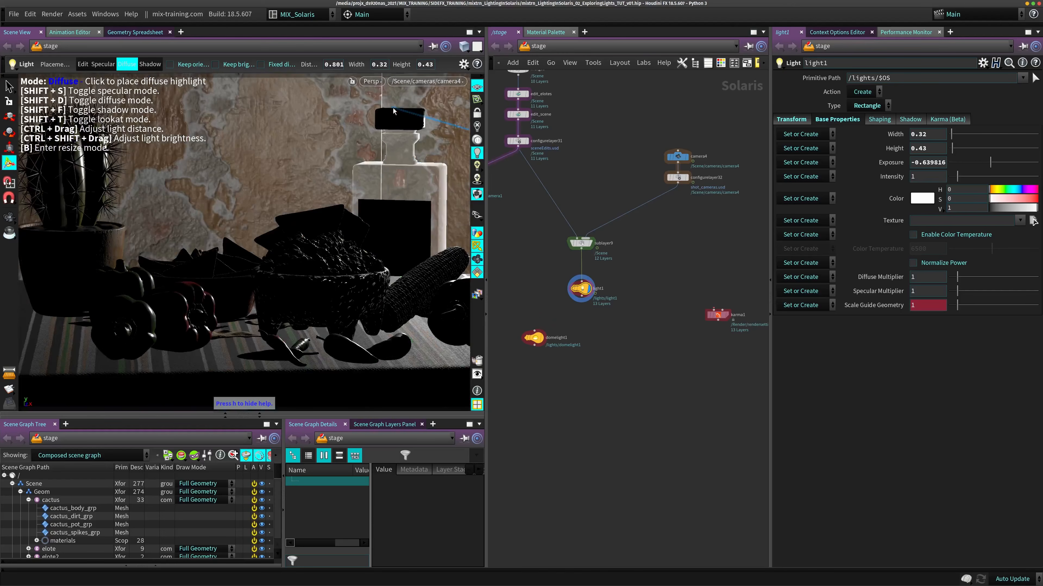
- Place light1's diffuse highlight on the tablecloth near the chilies and on the red bell pepper
left_click_drag(220, 356, 241, 337)
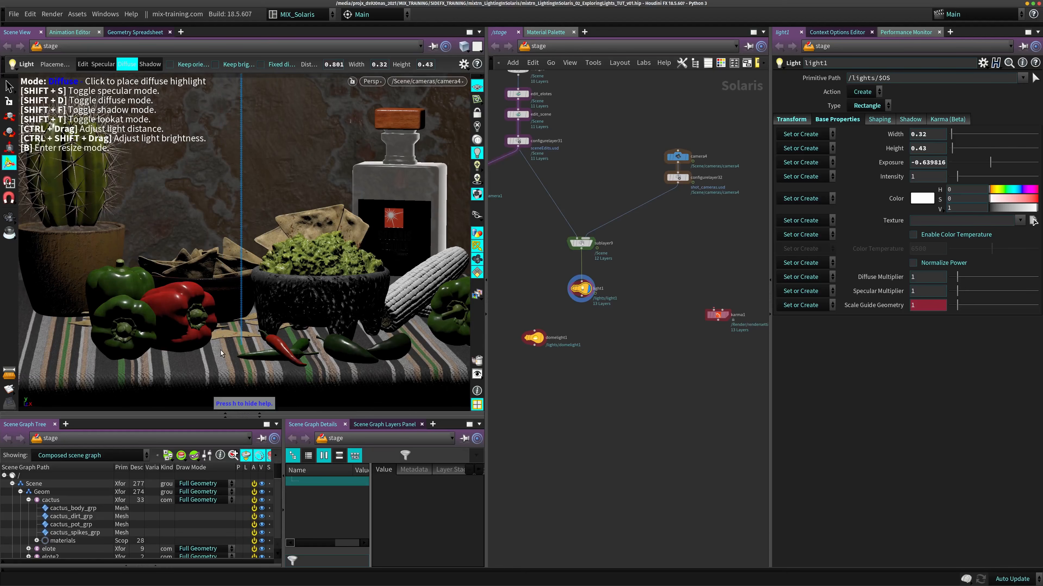
left_click_drag(220, 349, 237, 349)
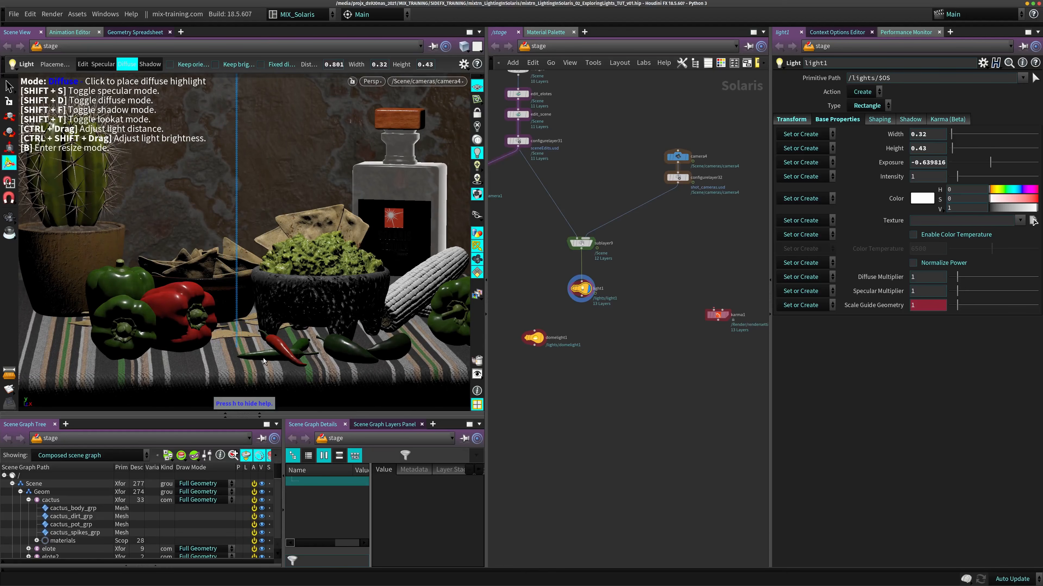
left_click_drag(199, 289, 164, 295)
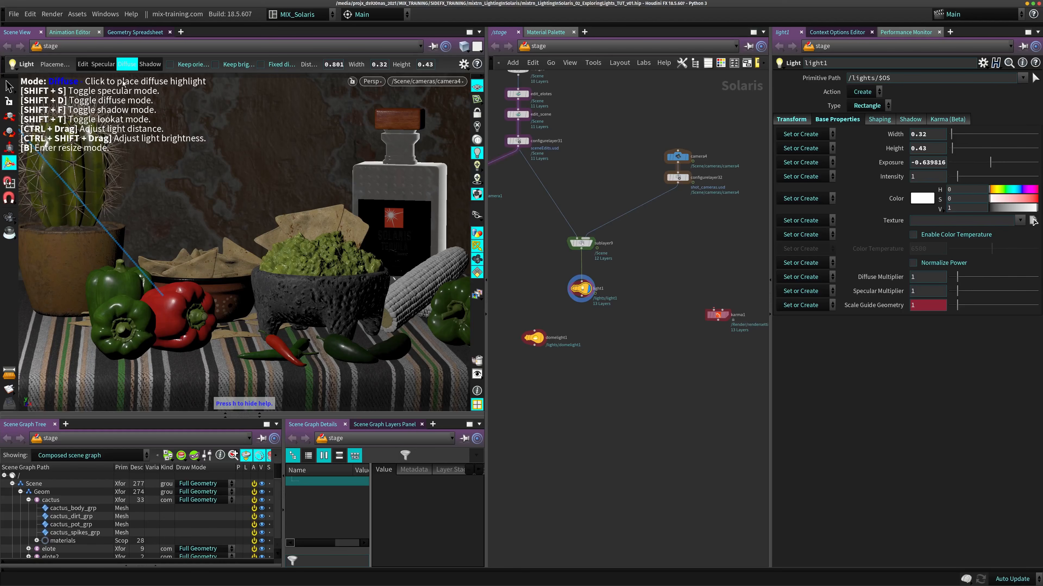
- Return light1 to specular placement and put its specular highlight on the upper part of the red bell pepper
key("shift+s")
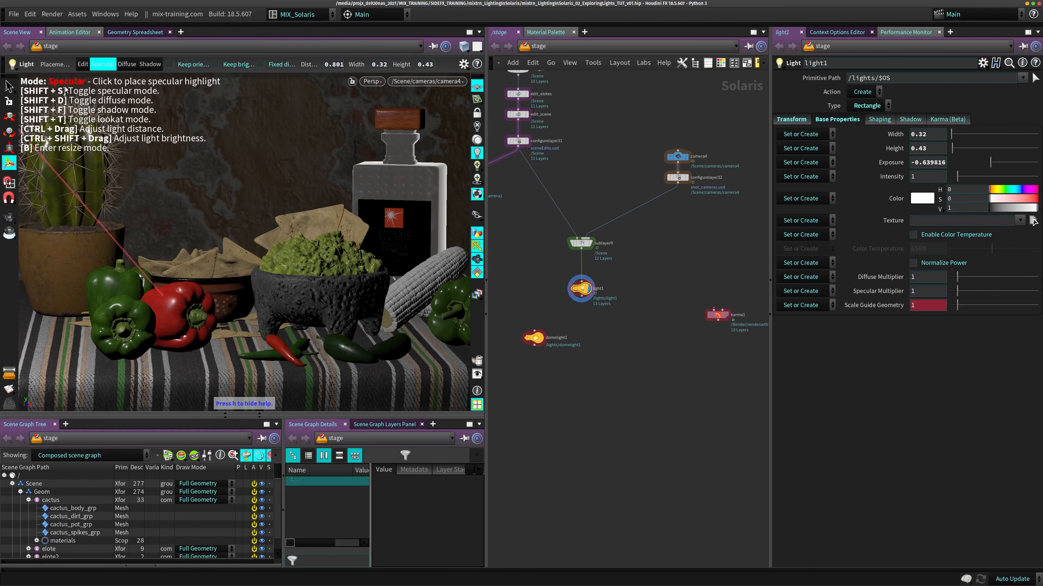
left_click(168, 297)
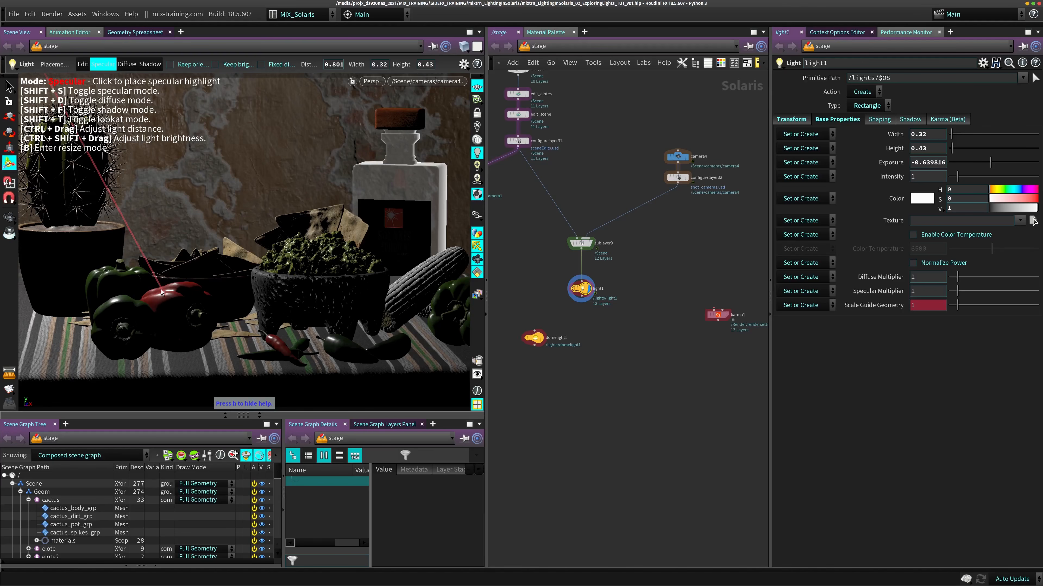
left_click(167, 296)
left_click(165, 296)
left_click(165, 297)
left_click(163, 298)
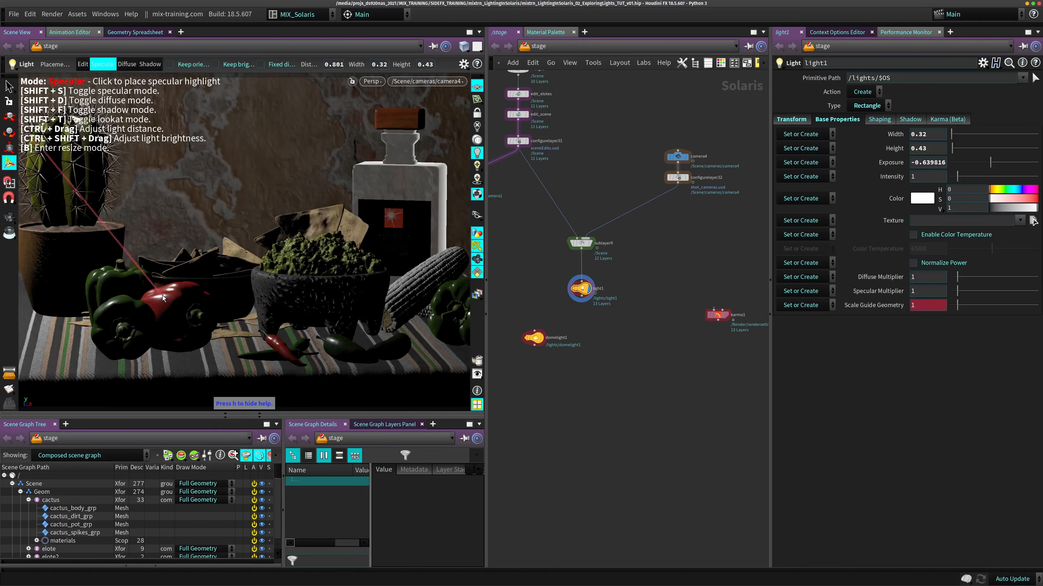
left_click(163, 296)
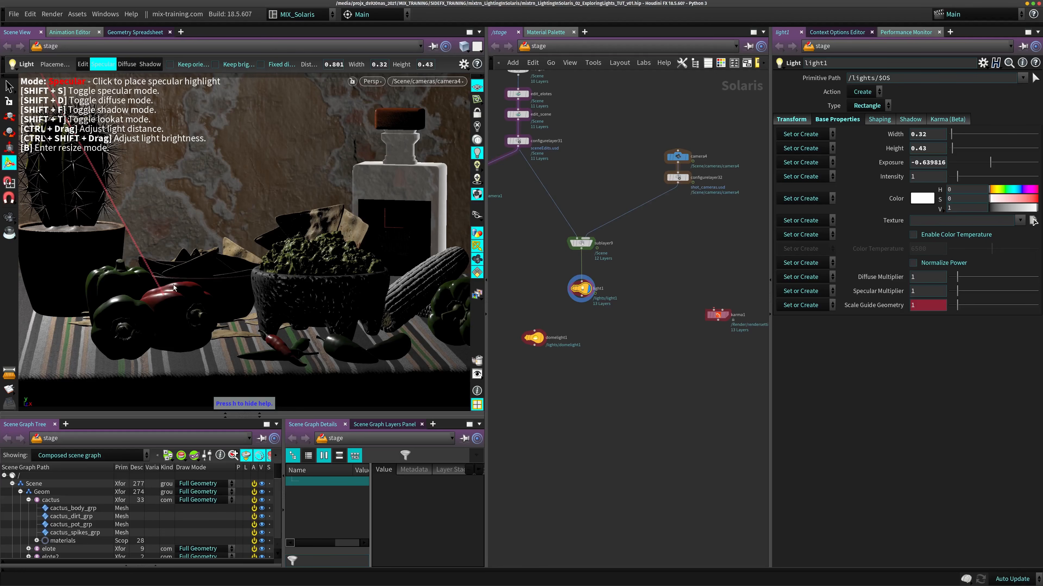
- Place light1's diffuse highlight on the same spot of the red bell pepper and leave diffuse mode
key("shift+d")
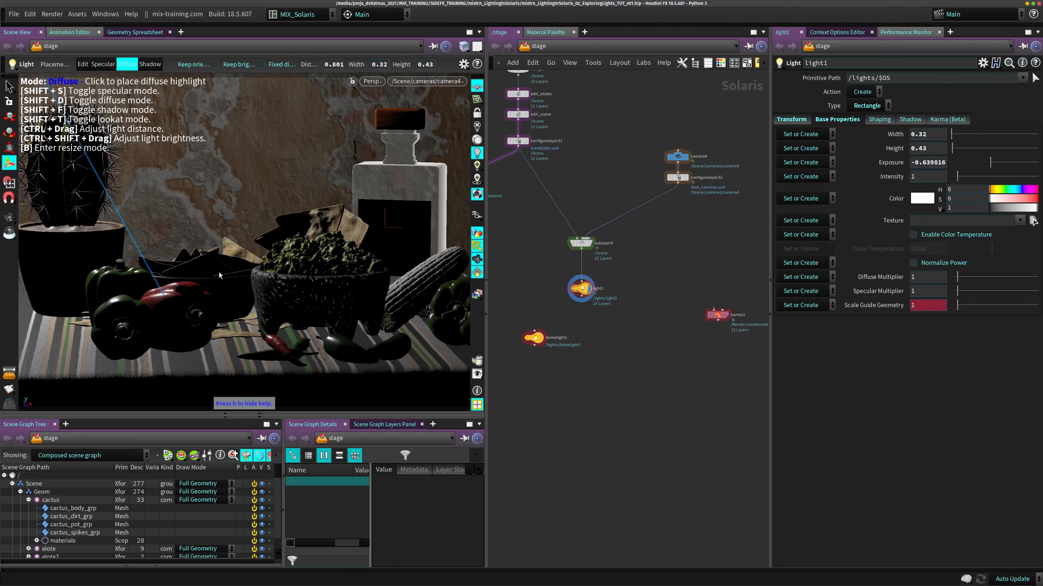
left_click(167, 296)
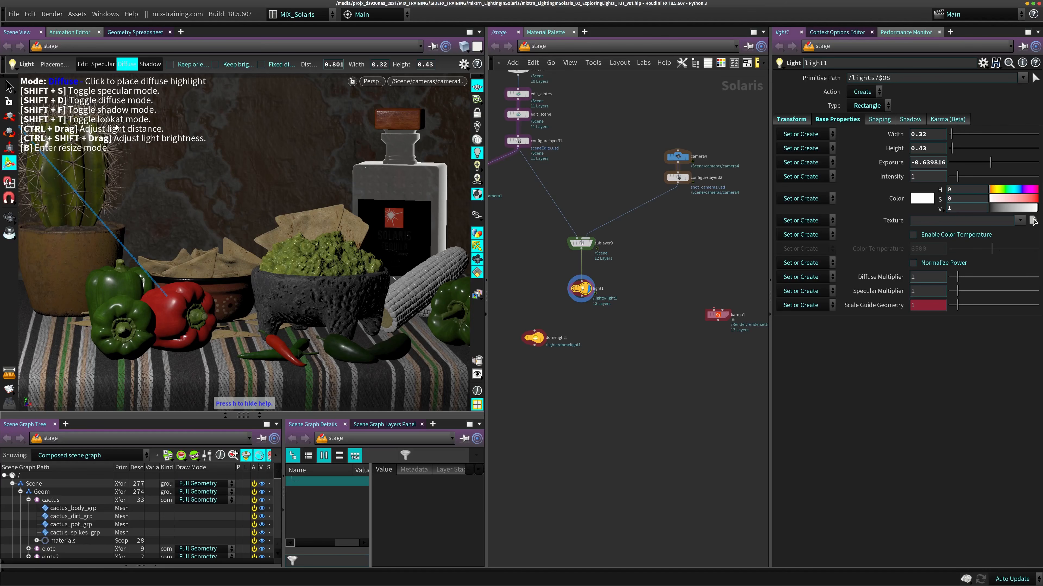
key("shift+d")
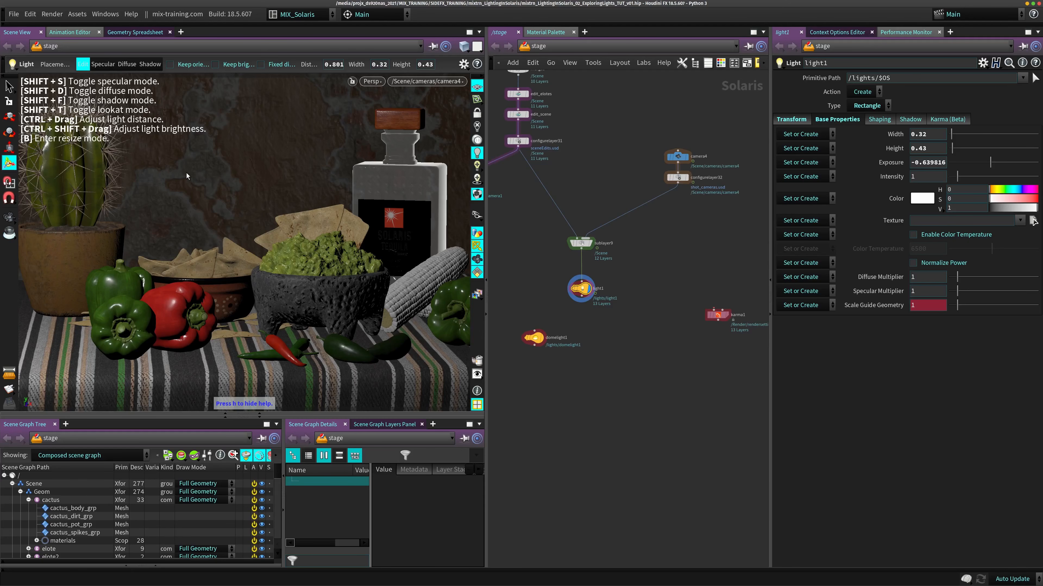
- Switch light1 to shadow placement, with the pivot on the bottle's stopper and the shadow target on the tablecloth among the chilies
key("shift+f")
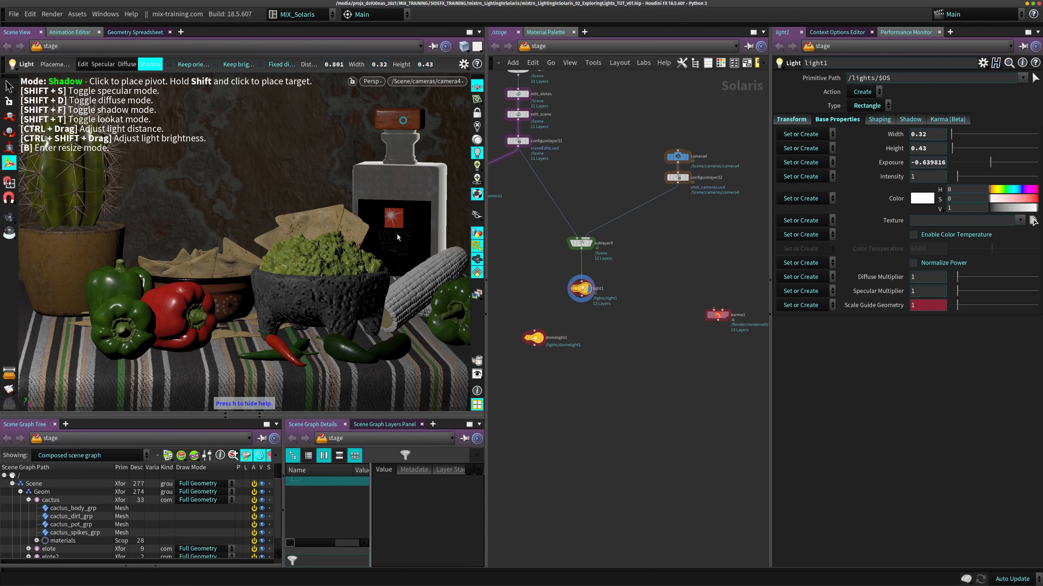
mouse_move(323, 352)
left_mouse_down()
mouse_move(318, 366)
mouse_move(374, 354)
mouse_move(284, 355)
mouse_move(418, 335)
mouse_move(304, 344)
left_mouse_up()
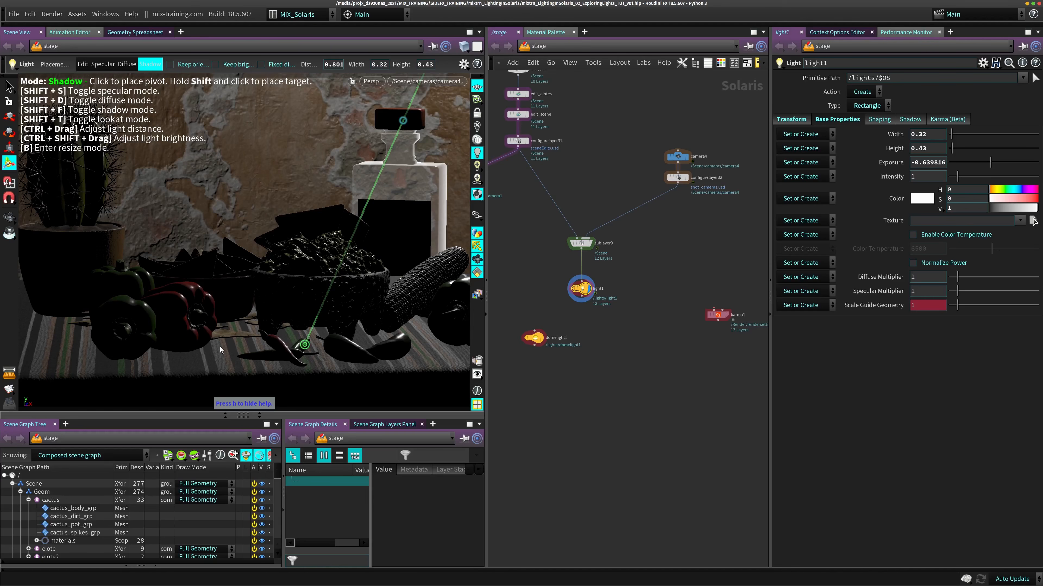
- Move light1's shadow target along the tablecloth to in front of the red bell pepper, with shadowed lighting enabled in the viewport
left_click_drag(230, 350, 313, 257)
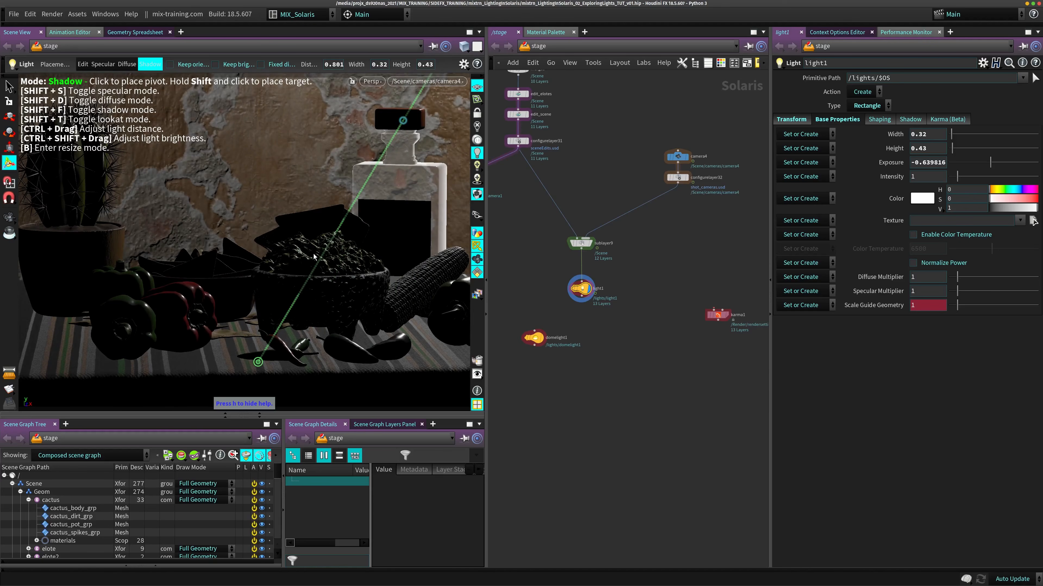
left_click(477, 179)
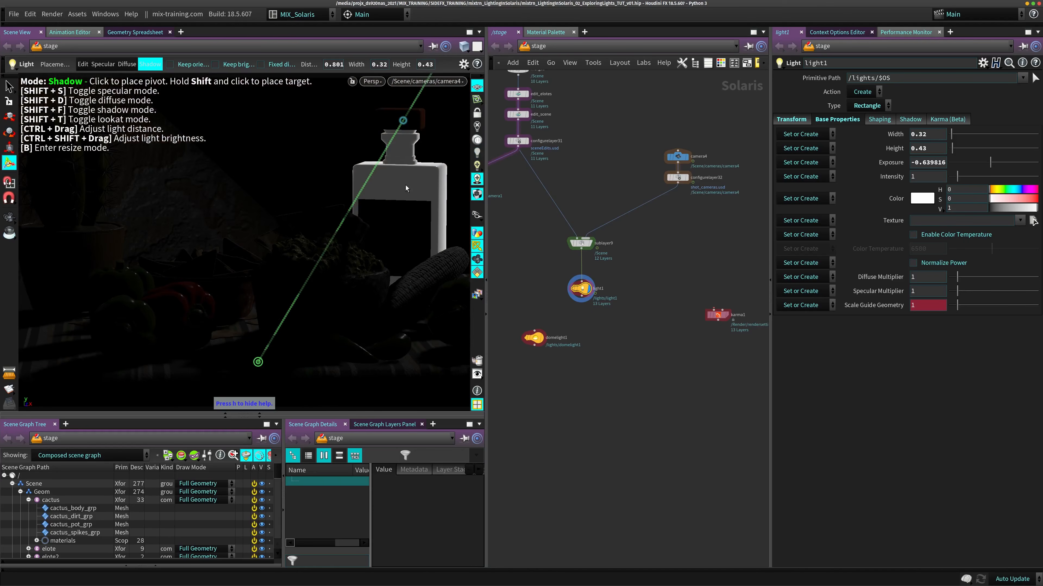
left_click_drag(246, 351, 224, 356)
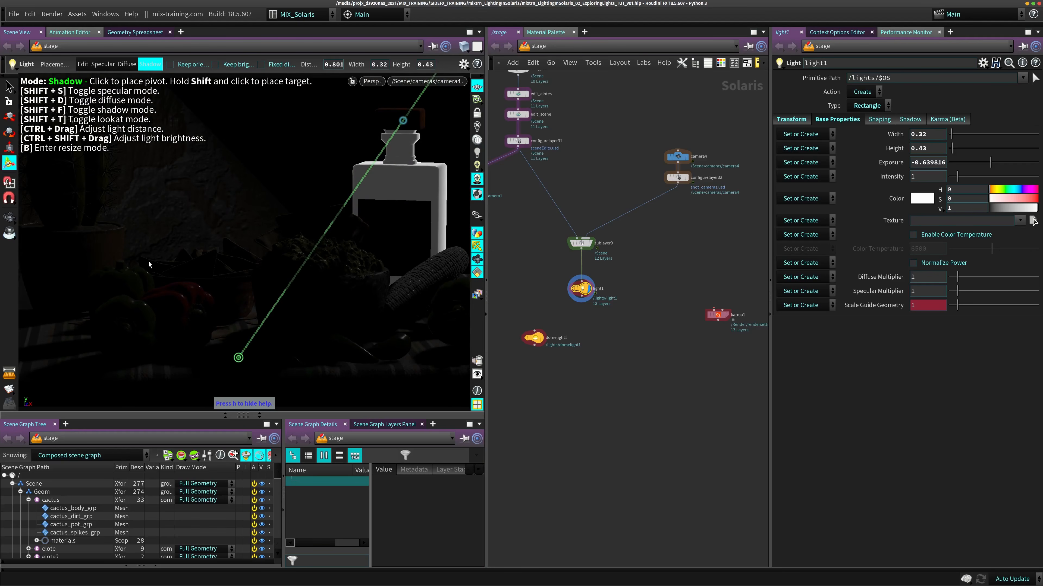
- Place light1's shadow pivot on the cactus pot and view the cast shadow from outside the camera
left_click(108, 236)
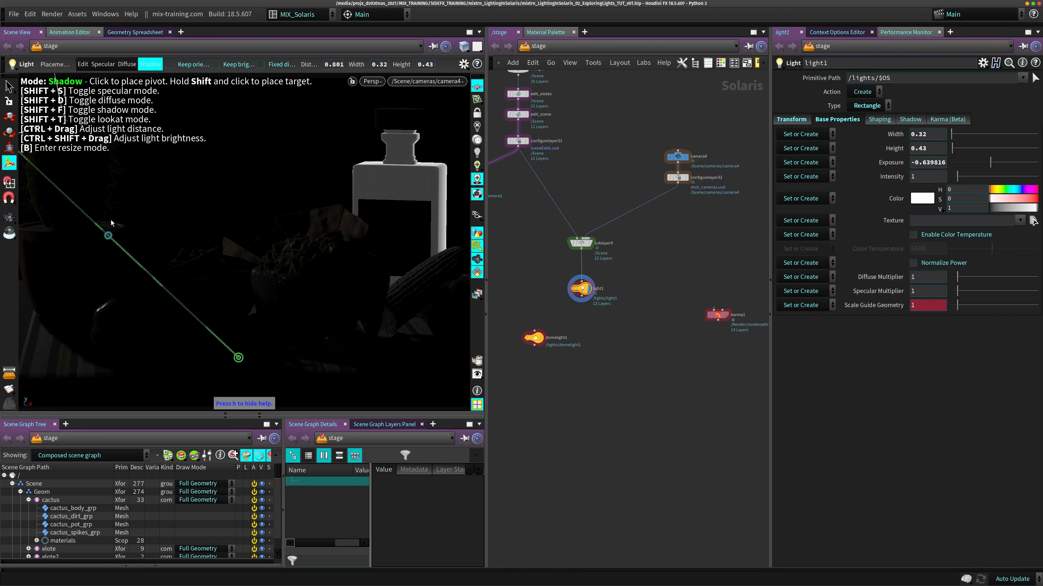
left_click_drag(262, 356, 311, 303)
right_click_drag(311, 303, 240, 291, "alt")
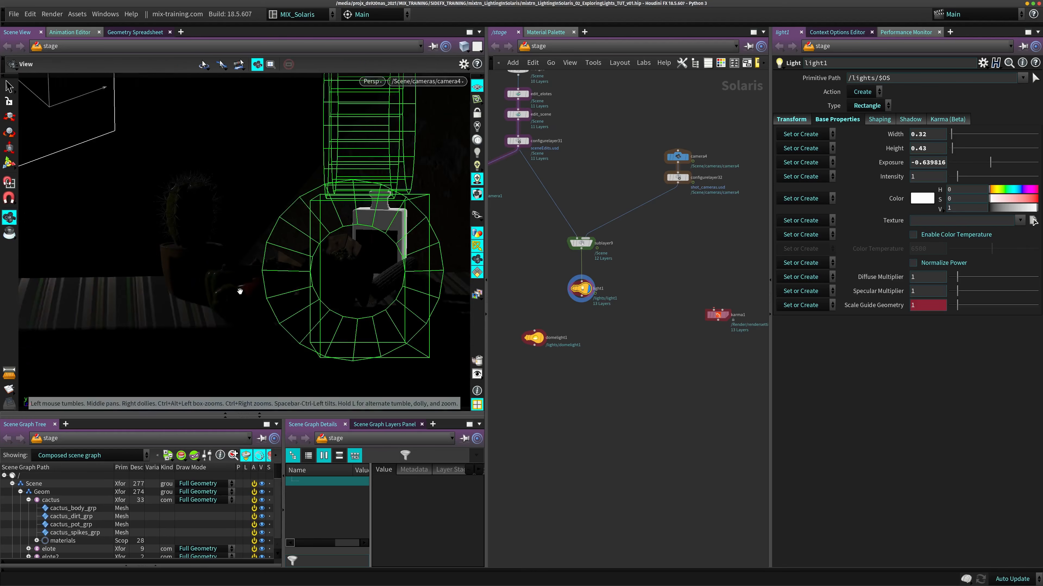
mouse_move(239, 291)
left_mouse_down("alt")
mouse_move(281, 305)
mouse_move(238, 295)
left_mouse_up("alt")
middle_click_drag(237, 296, 272, 275, "alt")
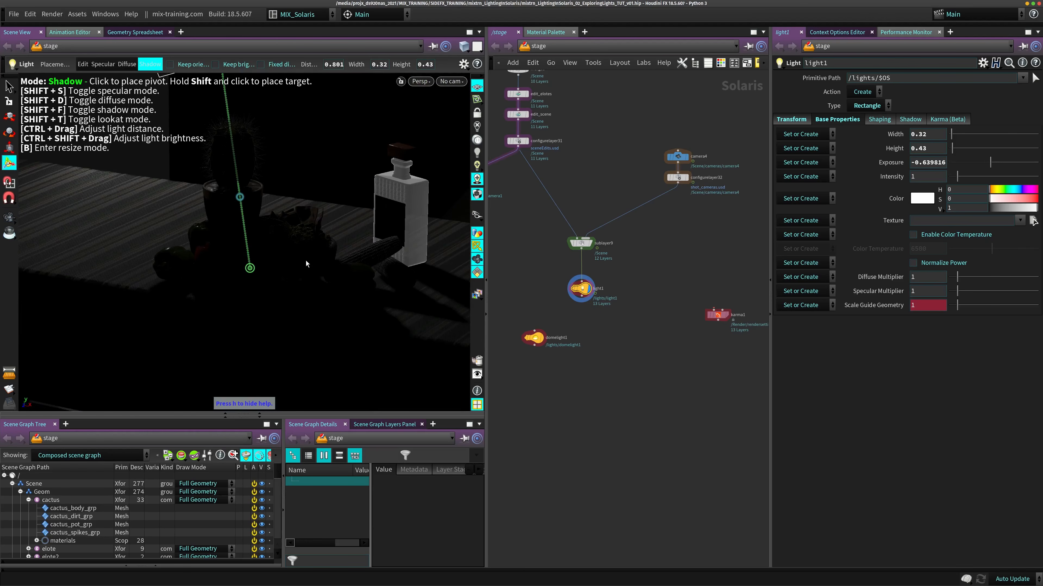
- Place light1's shadow target on the green bell pepper beside the corn
left_click_drag(281, 253, 339, 254, "alt")
left_click_drag(282, 289, 308, 261, "alt")
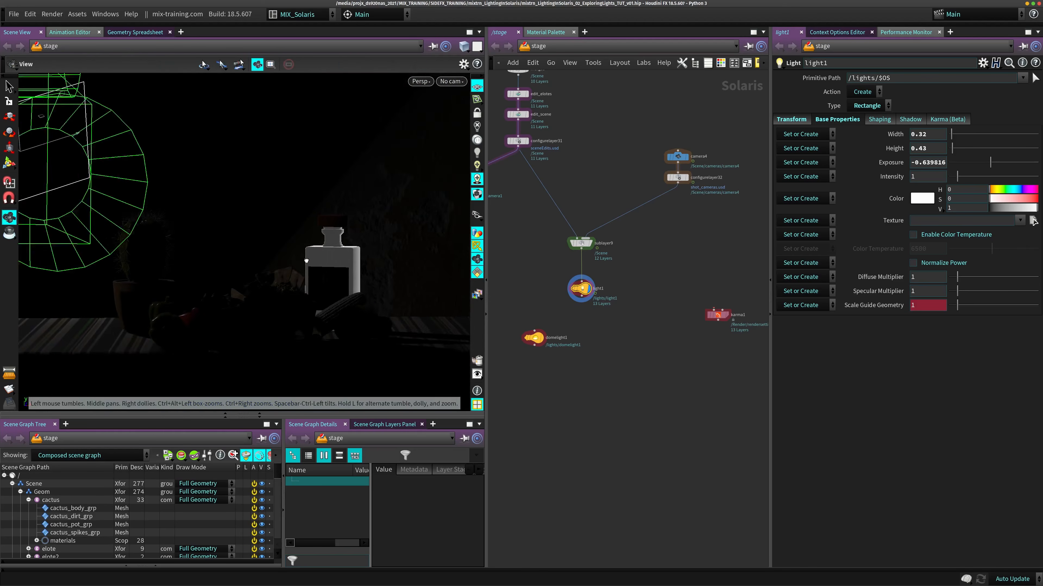
left_click_drag(365, 314, 264, 274, "alt")
left_click(254, 174)
left_click_drag(236, 309, 231, 297, "alt")
middle_click_drag(230, 296, 328, 265, "alt")
right_click_drag(328, 266, 303, 280, "alt")
middle_click_drag(303, 280, 297, 254, "alt")
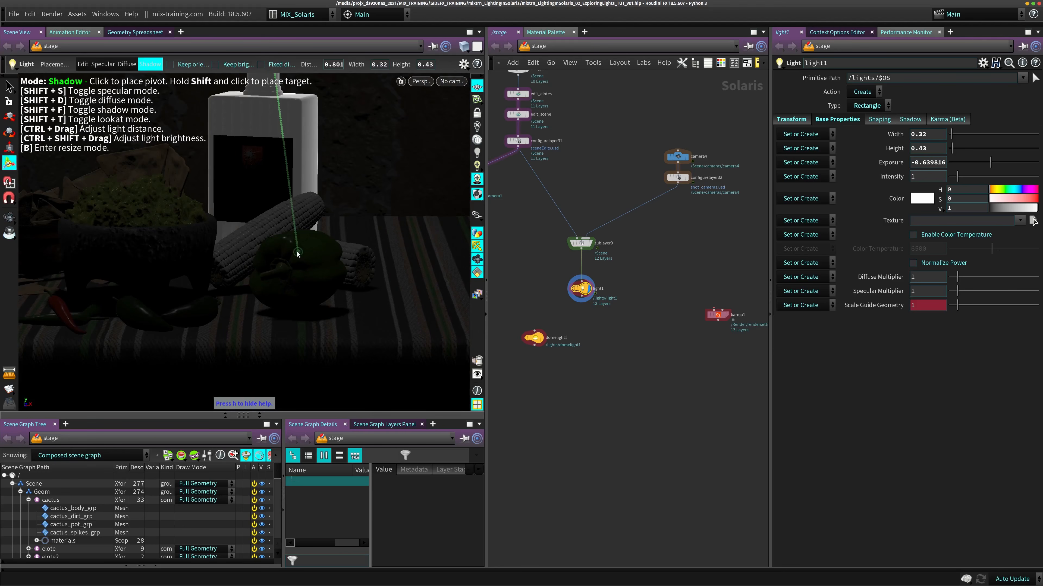
- Try light1's shadow pivot on the guacamole bowl with the target on the foreground tablecloth, and undo the placement
left_click(180, 230)
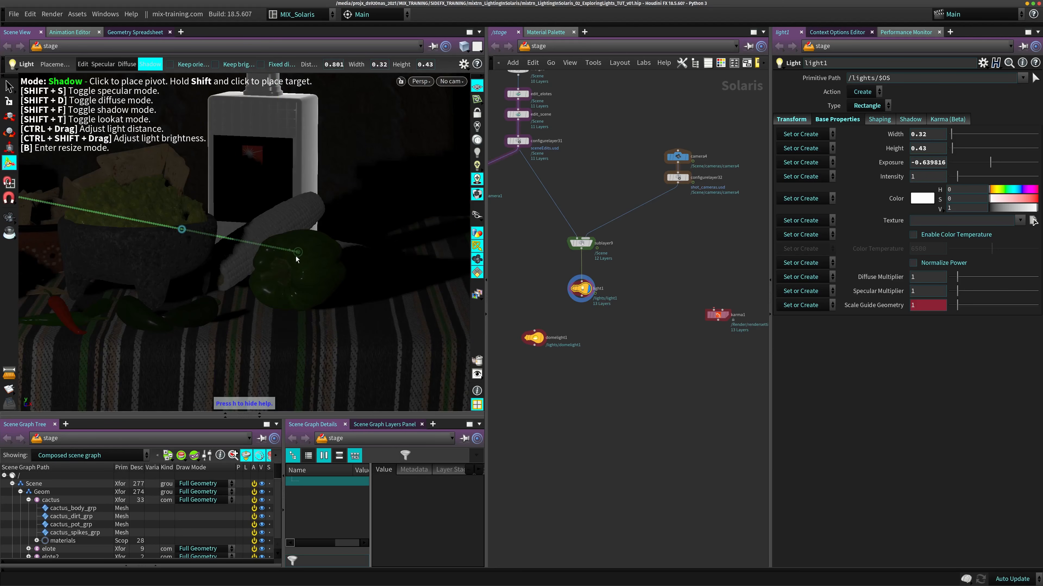
left_click_drag(297, 259, 233, 341)
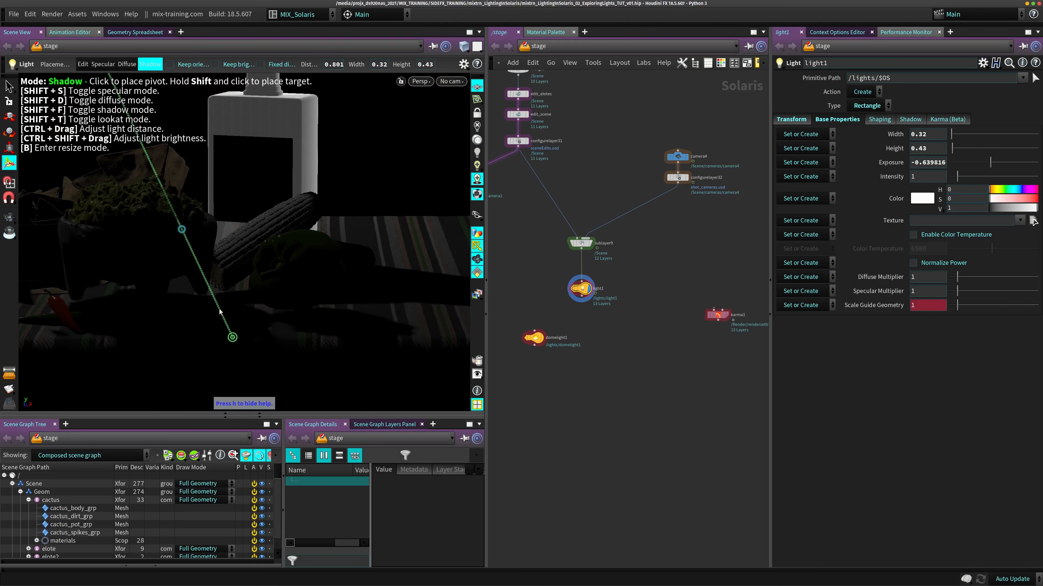
middle_click_drag(280, 278, 394, 249, "alt")
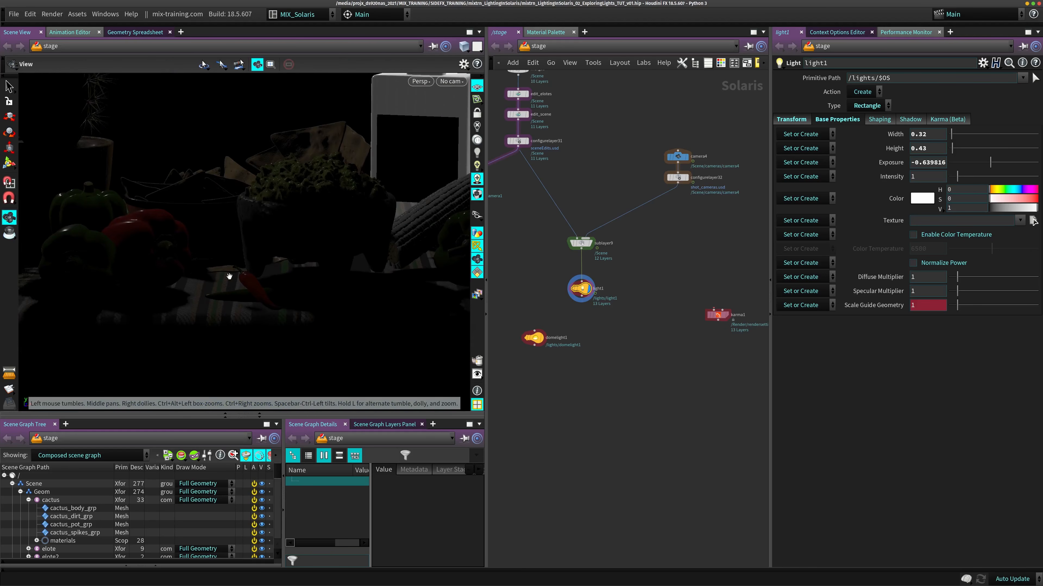
middle_click_drag(314, 247, 264, 266, "alt")
left_click_drag(264, 266, 322, 228, "alt")
key("ctrl+z")
key("ctrl+z")
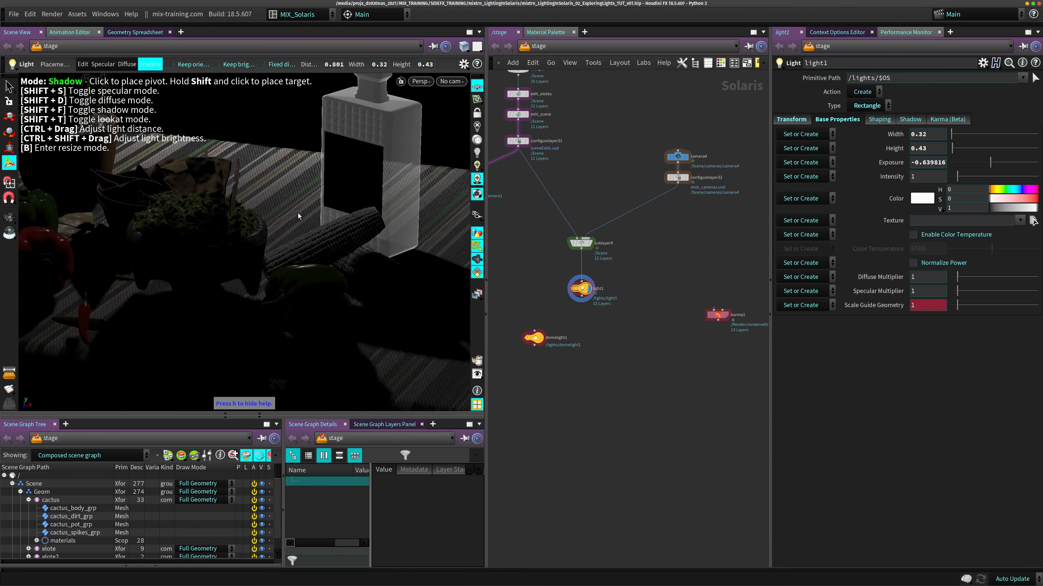
key("ctrl+z")
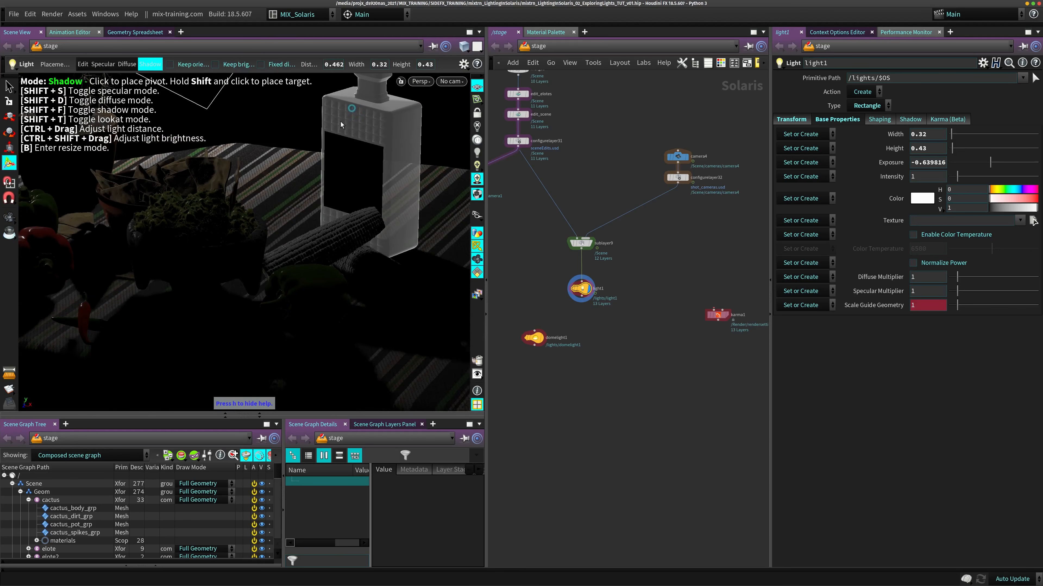
- Set light1's shadow pivot on the bottle's upper corner and its target on the tablecloth beside the green bell pepper
left_click(348, 114)
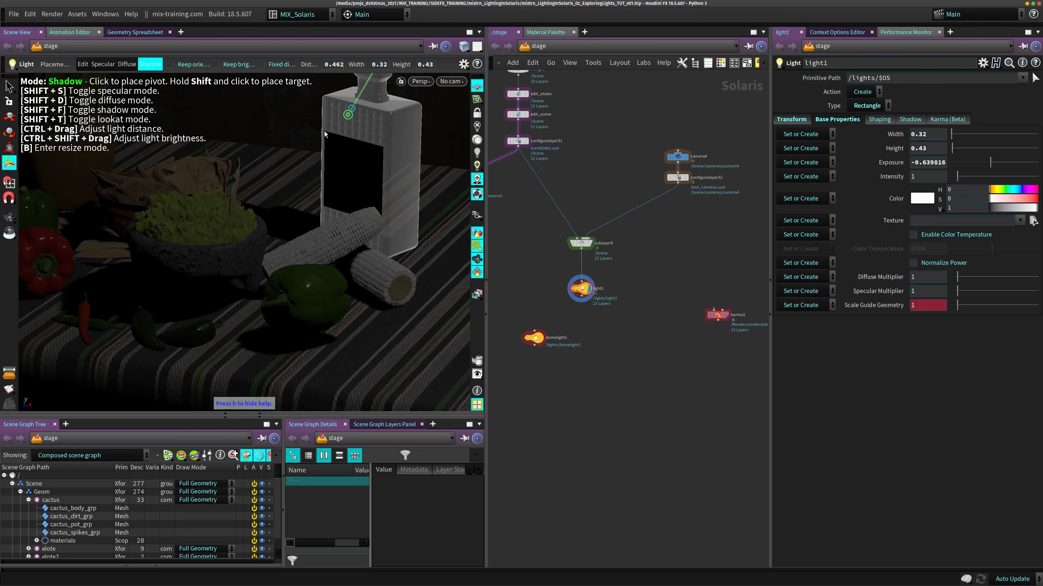
mouse_move(364, 115)
left_mouse_down()
mouse_move(323, 236)
mouse_move(347, 113)
left_mouse_up()
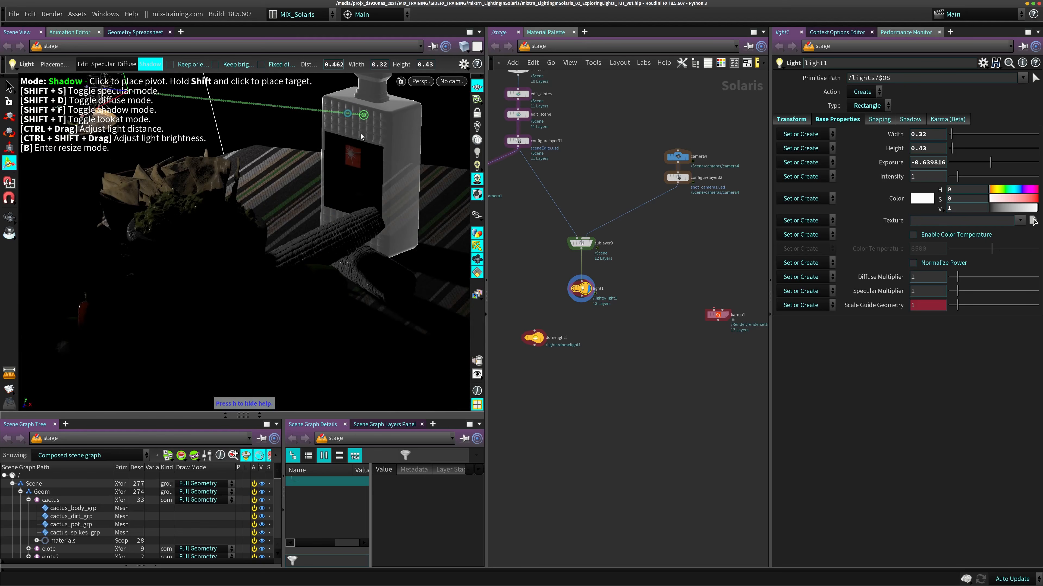
left_click_drag(298, 145, 360, 152)
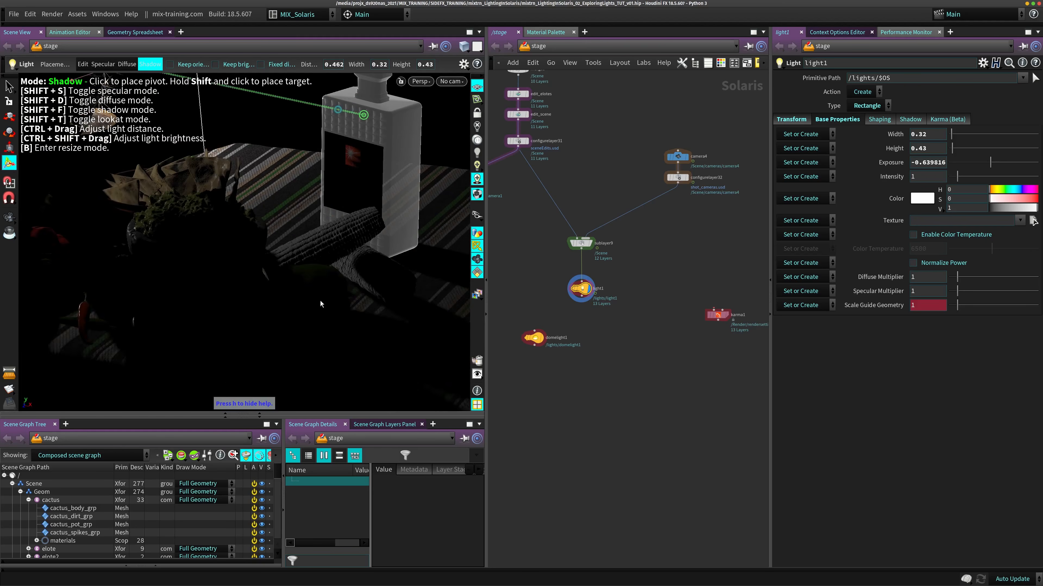
left_click_drag(320, 301, 331, 245)
left_click_drag(351, 298, 371, 144)
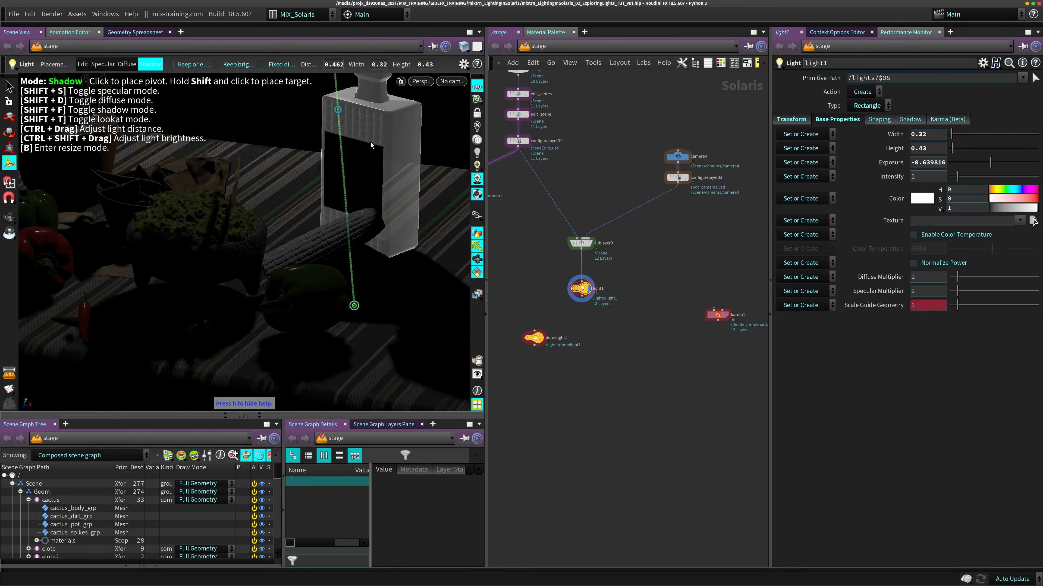
- Move light1 away from the still life to a distance of about 7.26, with its exposure at about 7.305
right_click_drag(363, 280, 201, 285, "alt")
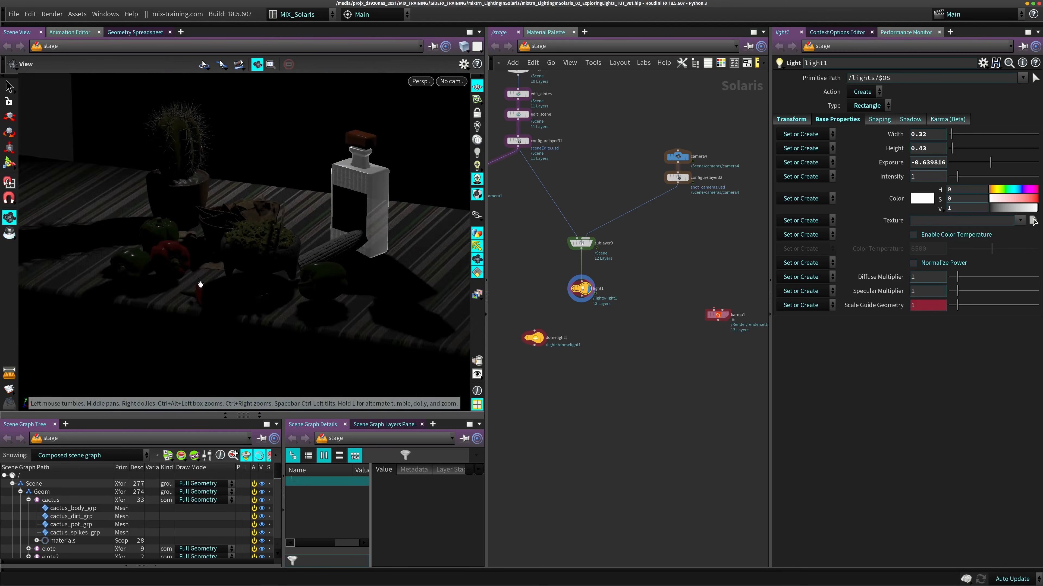
left_click_drag(201, 284, 330, 254, "alt")
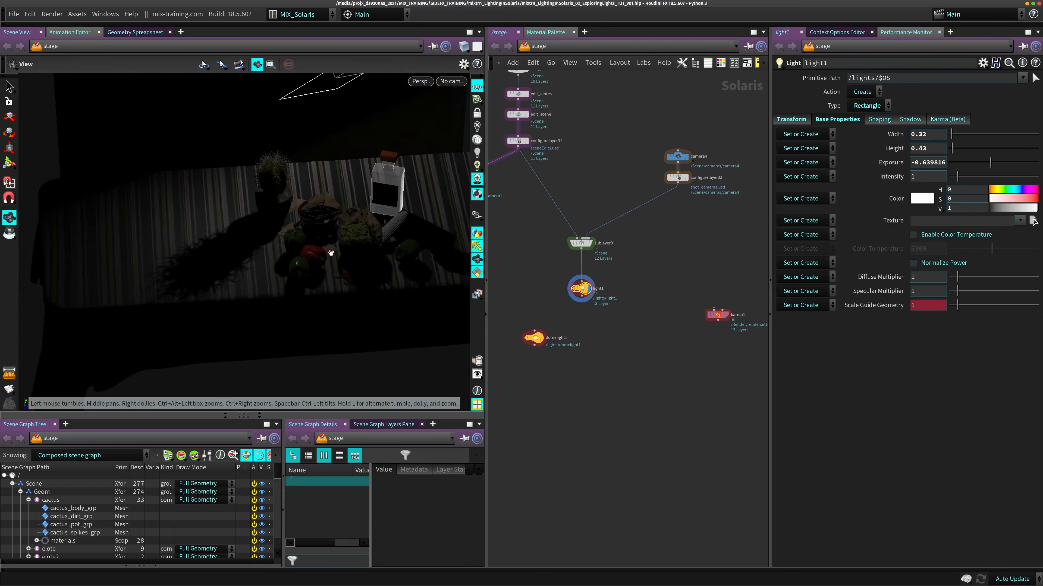
middle_click_drag(331, 254, 205, 265, "alt")
mouse_move(242, 253)
left_mouse_down("alt")
mouse_move(284, 233)
mouse_move(315, 259)
mouse_move(278, 268)
left_mouse_up("alt")
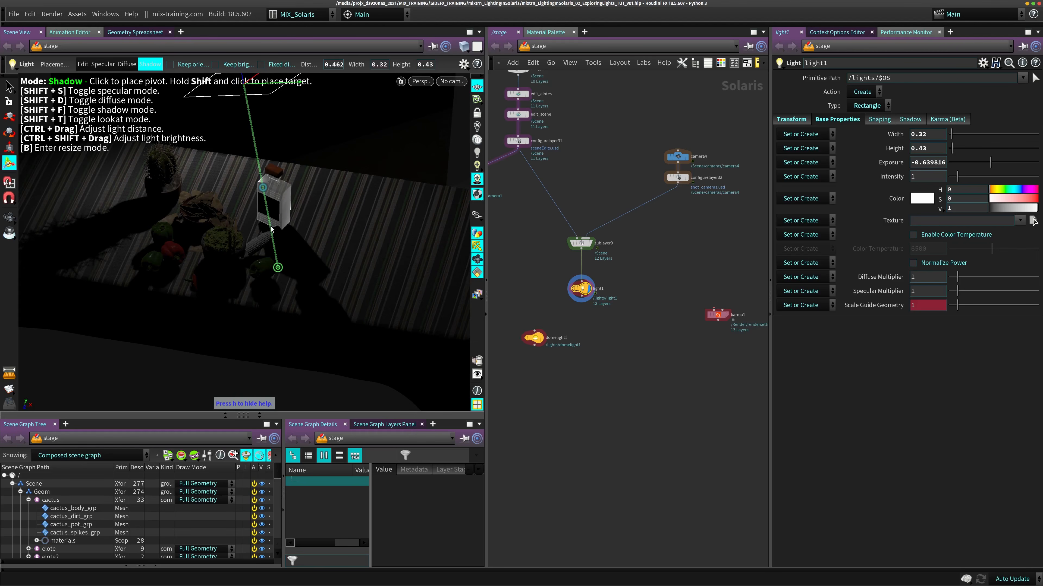
left_click_drag(264, 235, 282, 229, "ctrl")
middle_click_drag(212, 137, 238, 195, "alt")
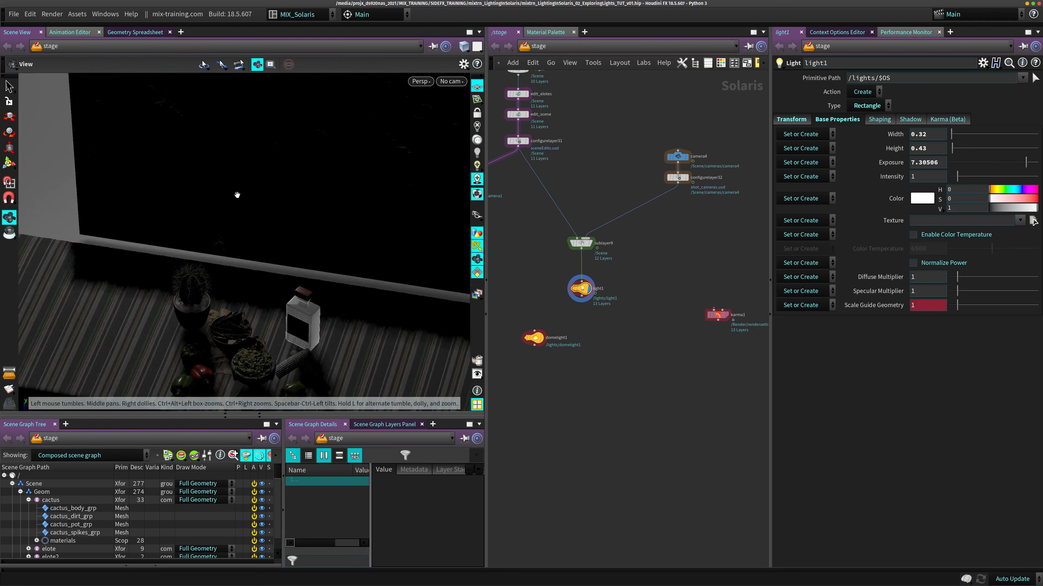
- Examine the table, wall and space above the still life from several angles to locate the distant light
right_click_drag(237, 196, 139, 279, "alt")
middle_click_drag(139, 279, 137, 290, "alt")
right_click_drag(137, 289, 168, 264, "alt")
left_click_drag(168, 263, 177, 242, "alt")
middle_click_drag(221, 175, 263, 107, "alt")
right_click_drag(263, 106, 341, 172, "alt")
middle_click_drag(287, 164, 249, 288, "alt")
right_click_drag(248, 287, 325, 214, "alt")
left_click_drag(325, 214, 249, 210, "alt")
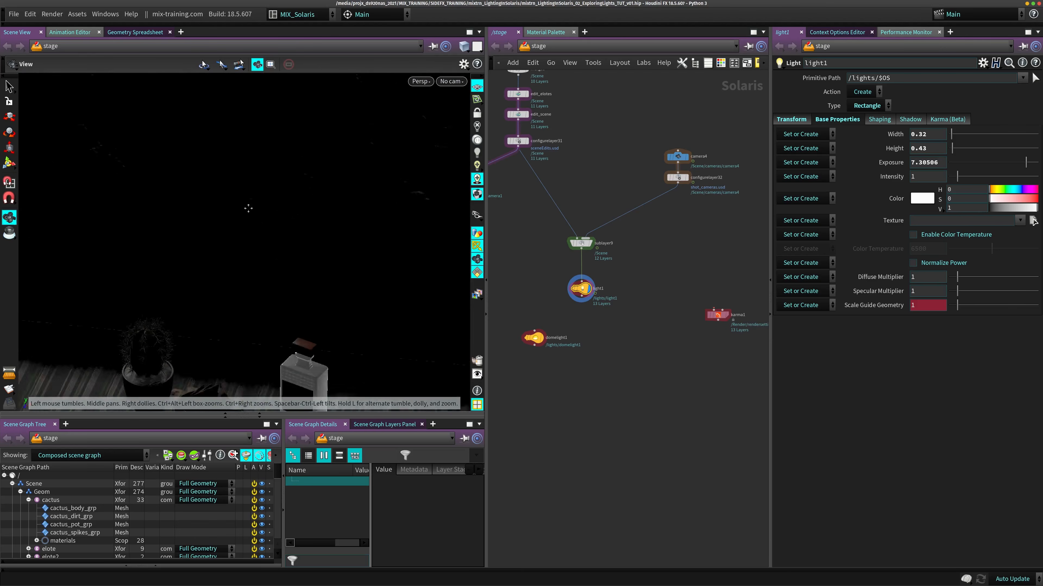
- Bring light1 to a distance of about 5.86 and place its shadow target between the guacamole bowl and the corn
middle_click_drag(250, 210, 237, 150, "alt")
right_click_drag(237, 149, 242, 197, "alt")
middle_click_drag(243, 197, 293, 181, "alt")
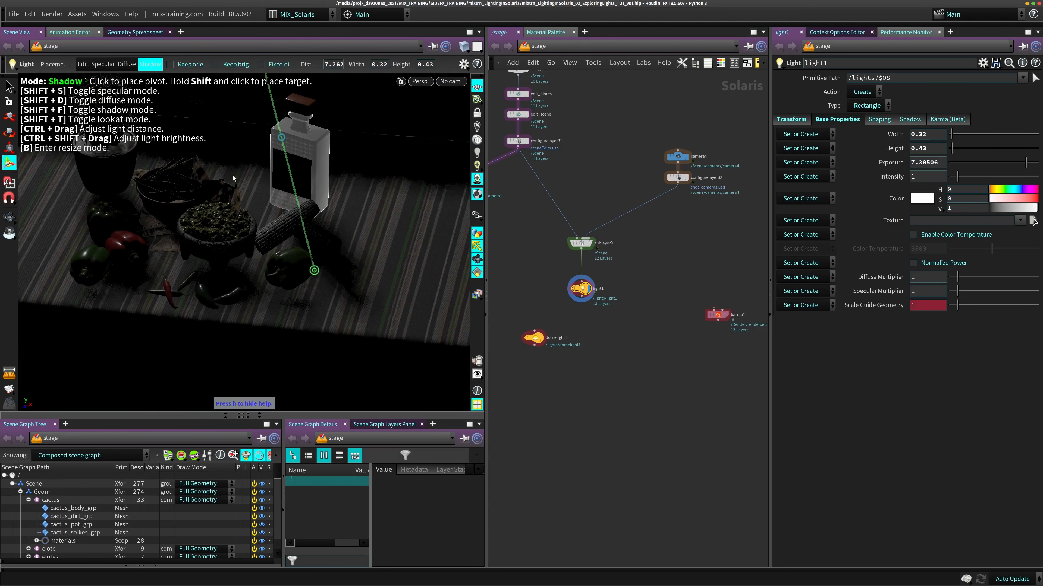
middle_click_drag(287, 278, 283, 299, "alt")
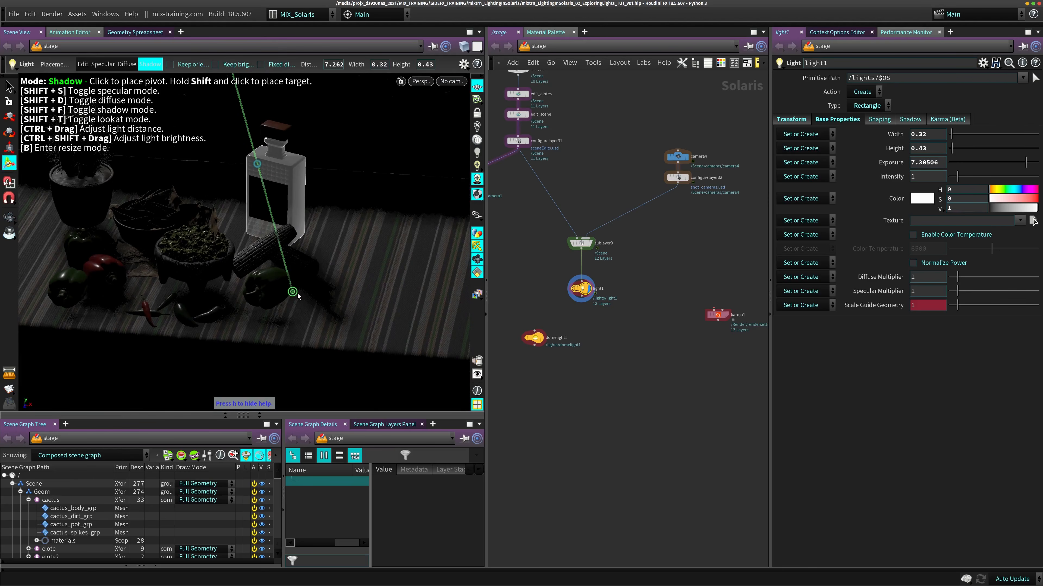
left_click_drag(298, 295, 241, 244, "ctrl")
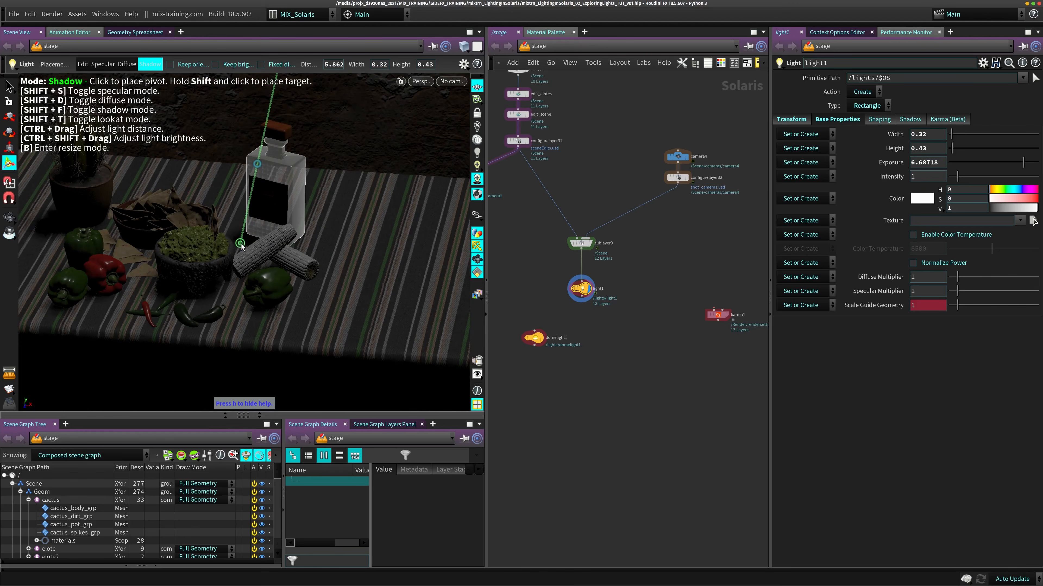
- Examine light1's position above the table in a wide view and its shadows on the still life up close
right_click_drag(294, 220, 289, 169, "alt")
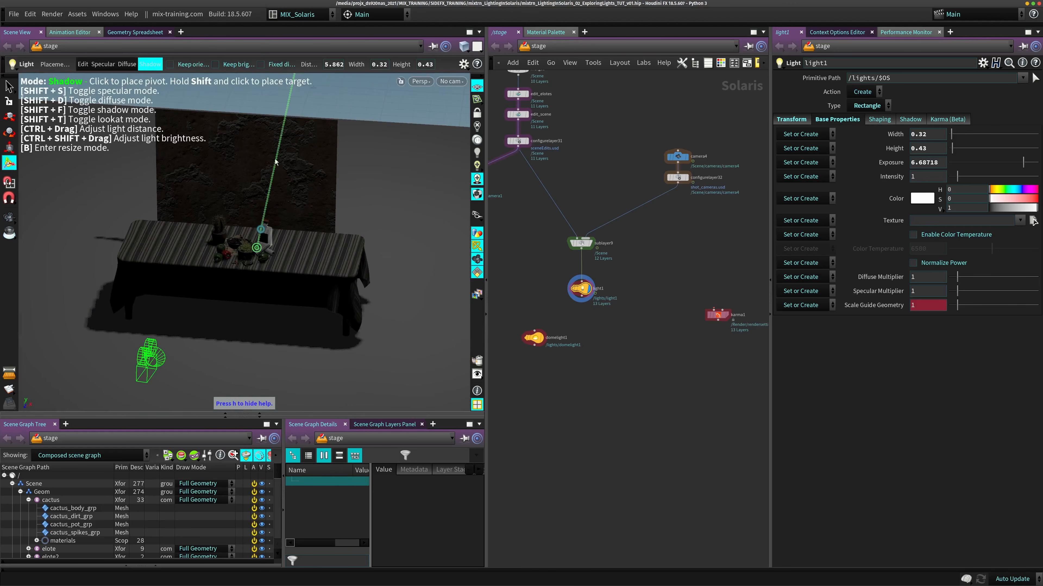
left_click_drag(288, 242, 261, 243)
right_click_drag(217, 223, 370, 256)
middle_click_drag(369, 256, 317, 199, "alt")
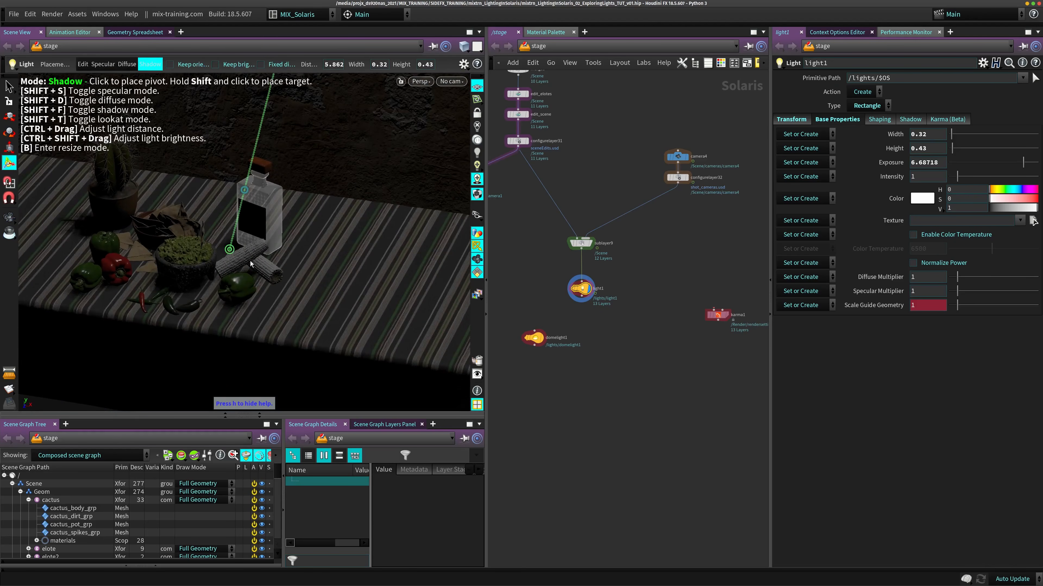
left_click_drag(231, 252, 275, 258)
middle_click_drag(271, 236, 209, 279, "alt")
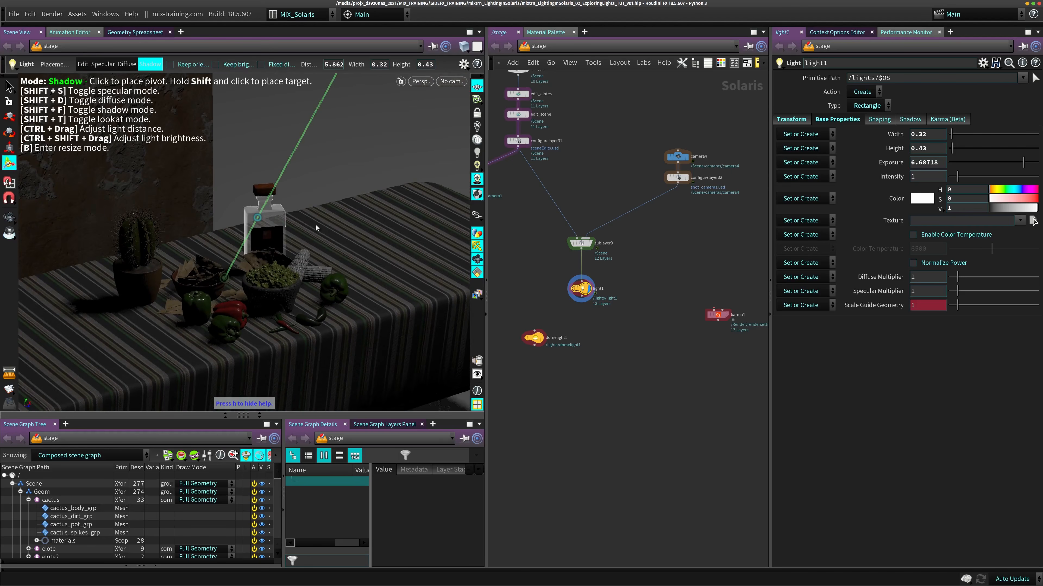
right_click_drag(290, 222, 237, 213, "alt")
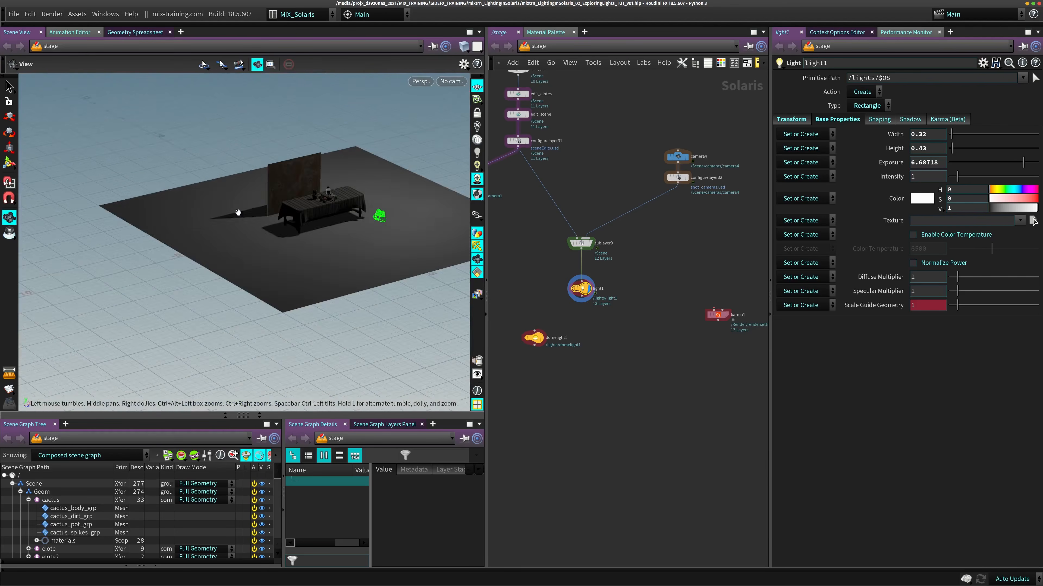
middle_click_drag(237, 212, 101, 294, "alt")
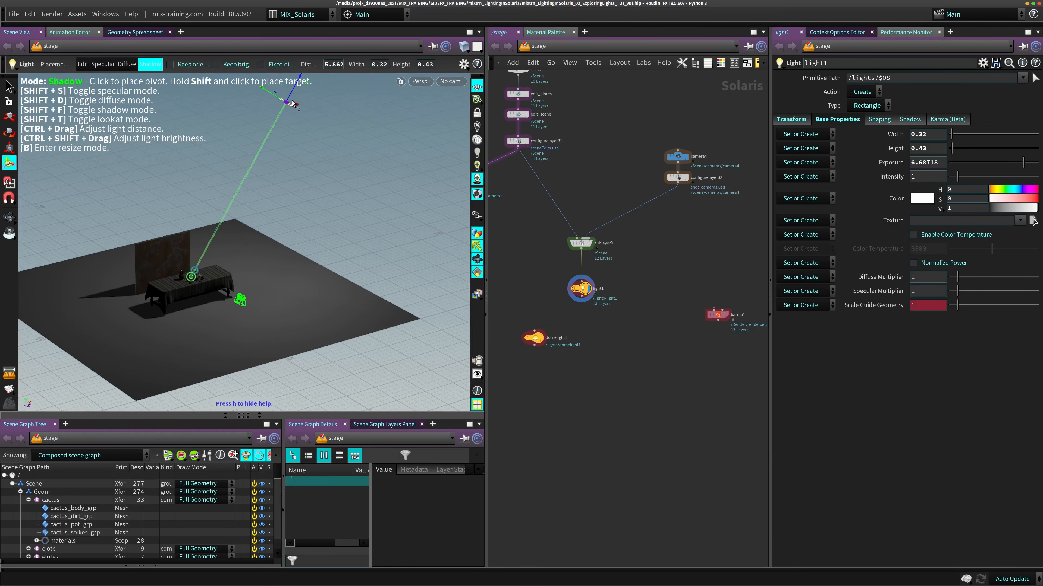
middle_click_drag(254, 287, 276, 228, "alt")
right_click_drag(276, 227, 442, 140, "alt")
middle_click_drag(442, 140, 283, 244, "alt")
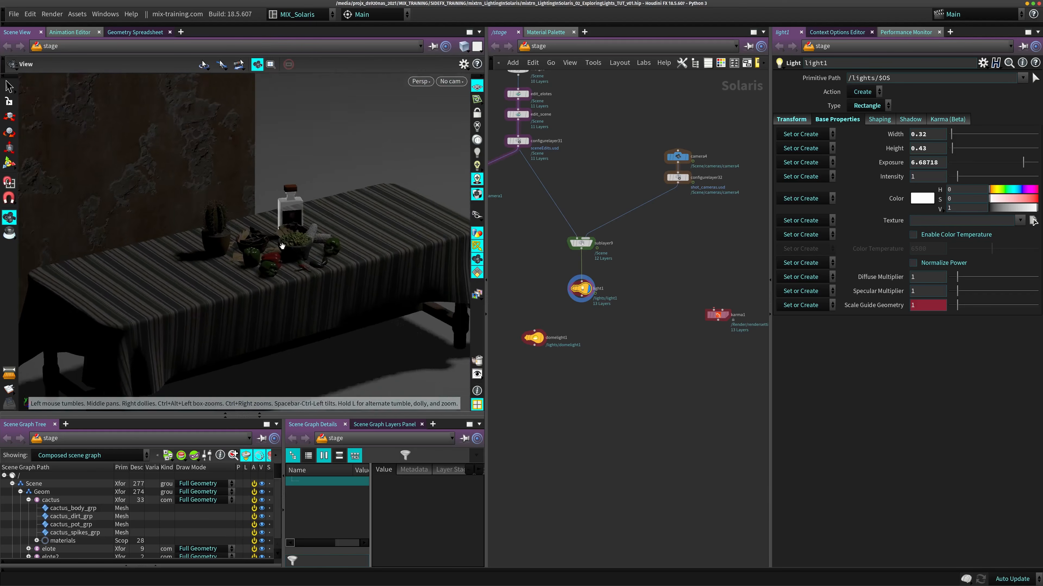
right_click_drag(283, 244, 326, 238, "alt")
right_click_drag(258, 234, 356, 209, "alt")
left_click_drag(356, 210, 266, 249, "alt")
middle_click_drag(265, 249, 302, 226, "alt")
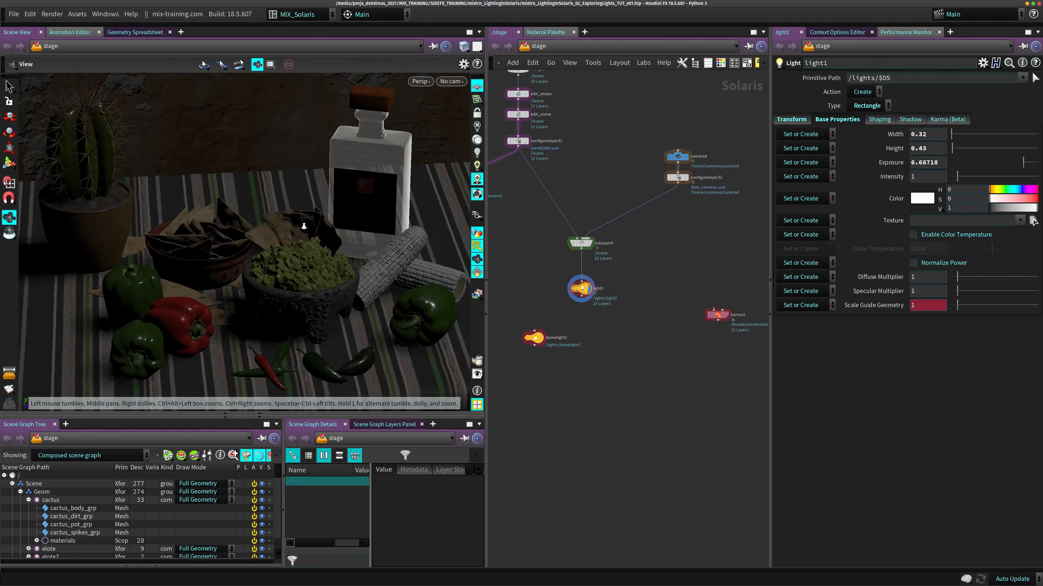
left_click_drag(303, 226, 304, 247, "alt")
middle_click_drag(304, 248, 242, 243, "alt")
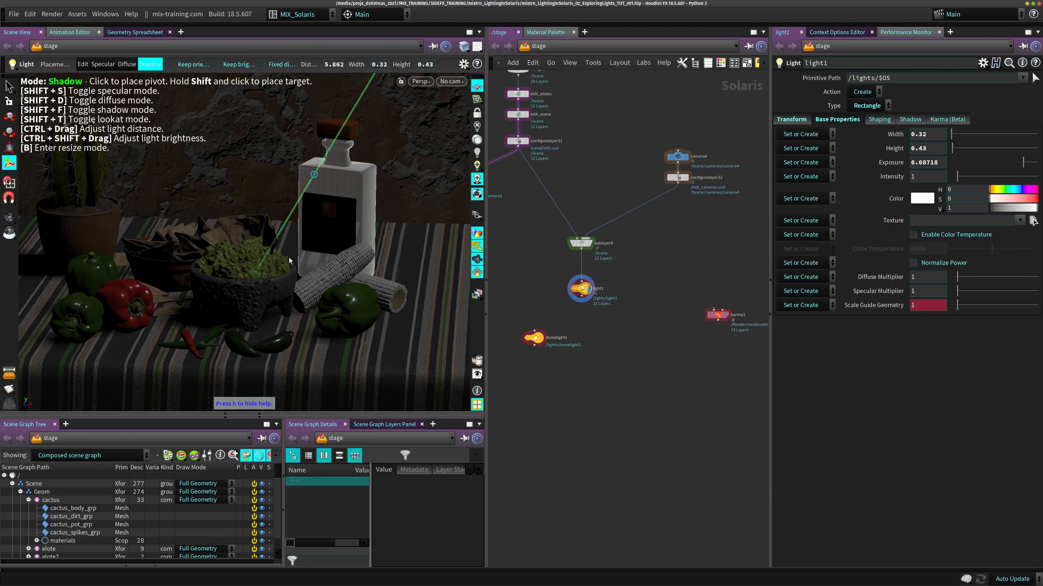
- Look through camera4 and place light1's shadow target on the tablecloth beside the red chilies
left_click(449, 82)
left_click(456, 93)
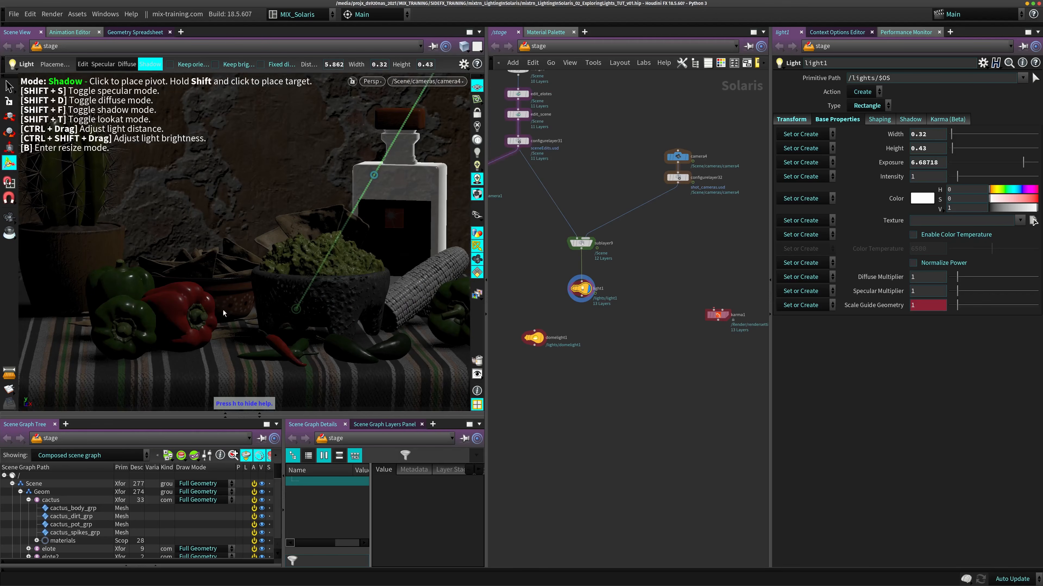
left_click_drag(299, 313, 361, 339)
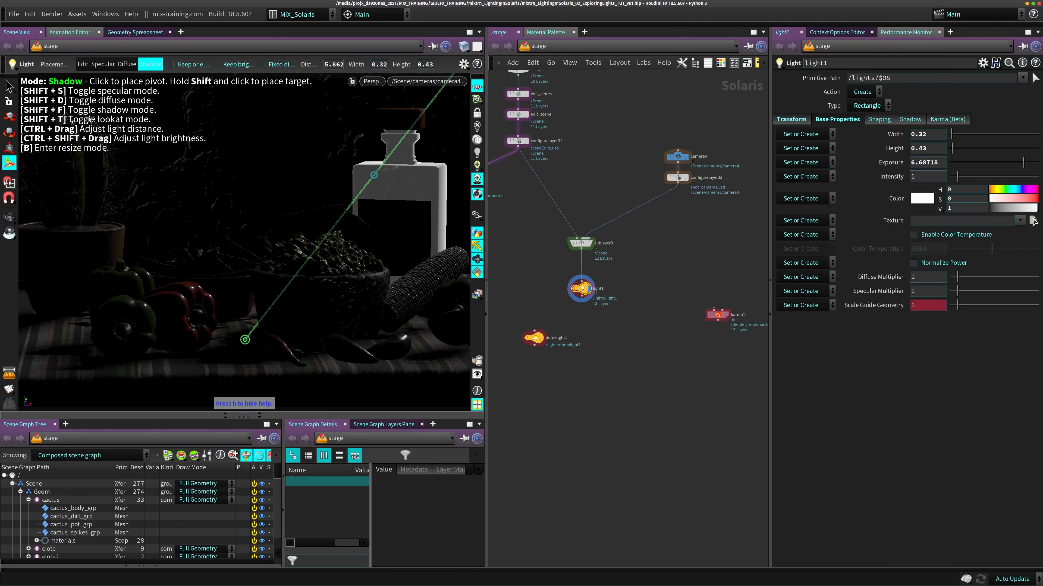
- Switch light1 to look-at mode and aim it at the tablecloth in front of the corn, and then at the cactus pot
key("shift+d")
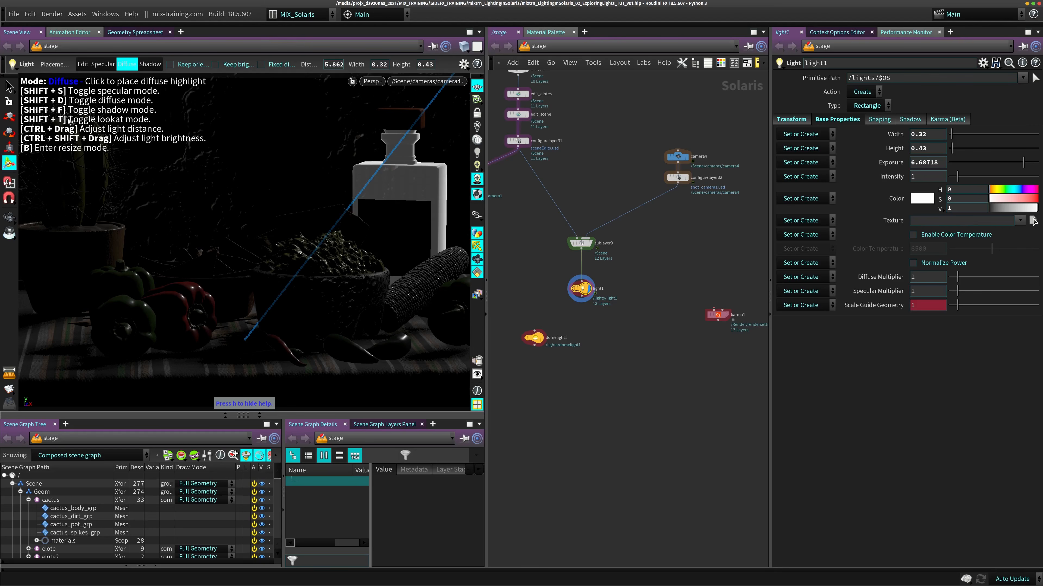
key("shift+t")
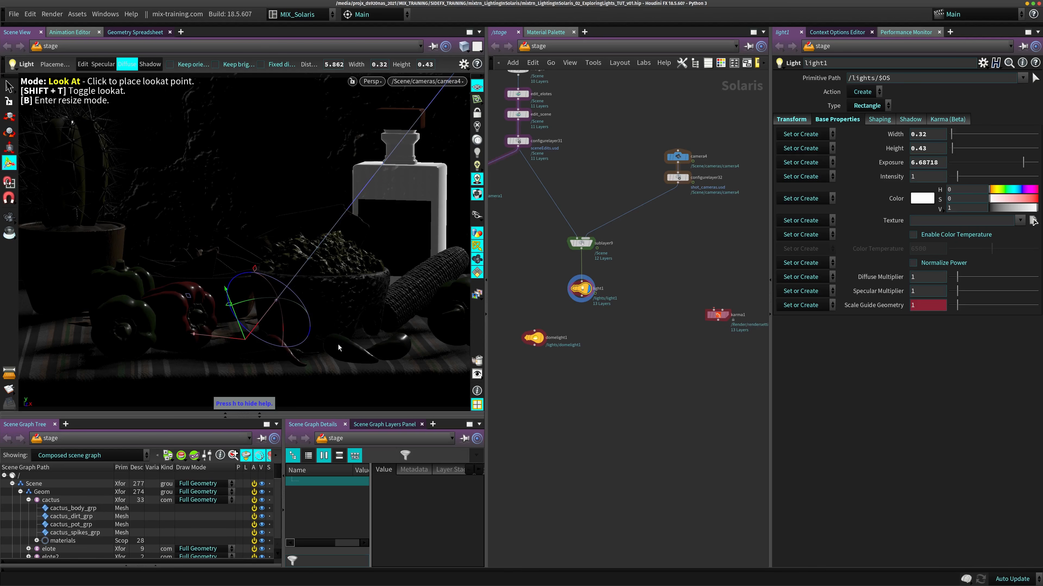
left_click_drag(319, 355, 373, 361)
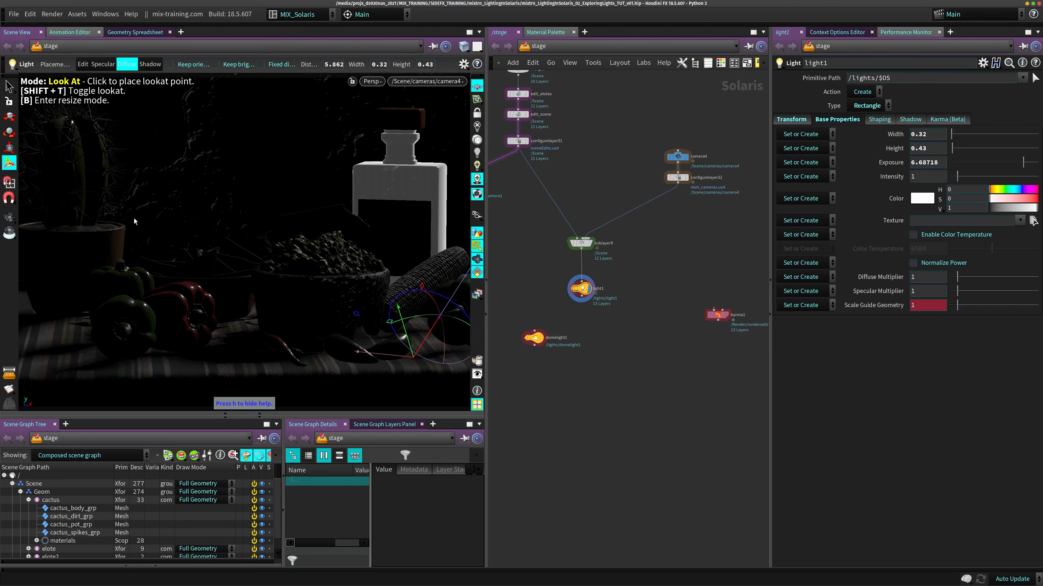
left_click(80, 232)
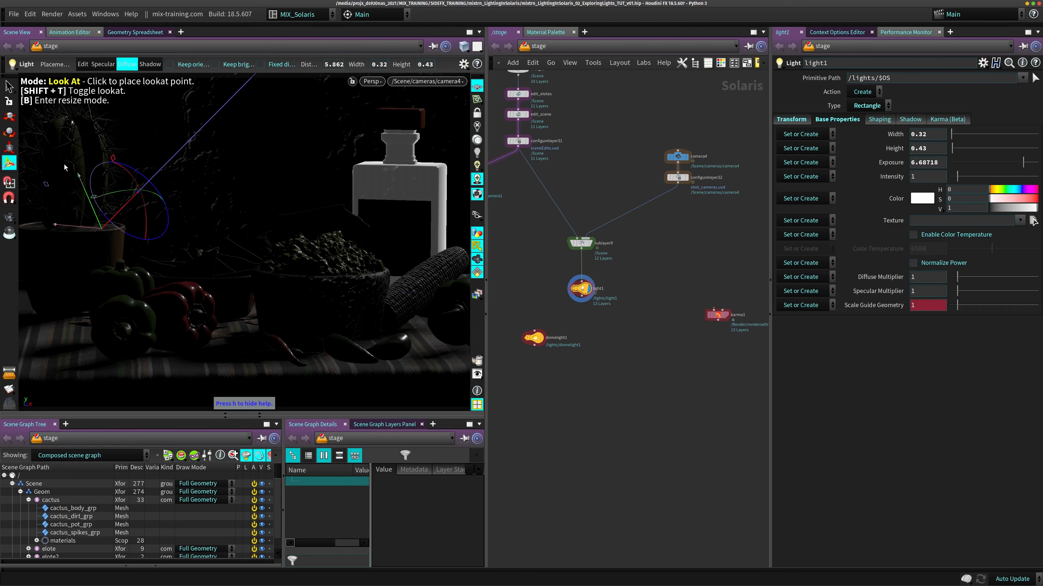
- Dismiss the Python error and bring light1 to a distance of about 1.2
middle_click_drag(259, 146, 297, 212, "alt")
left_click_drag(308, 218, 299, 223, "ctrl")
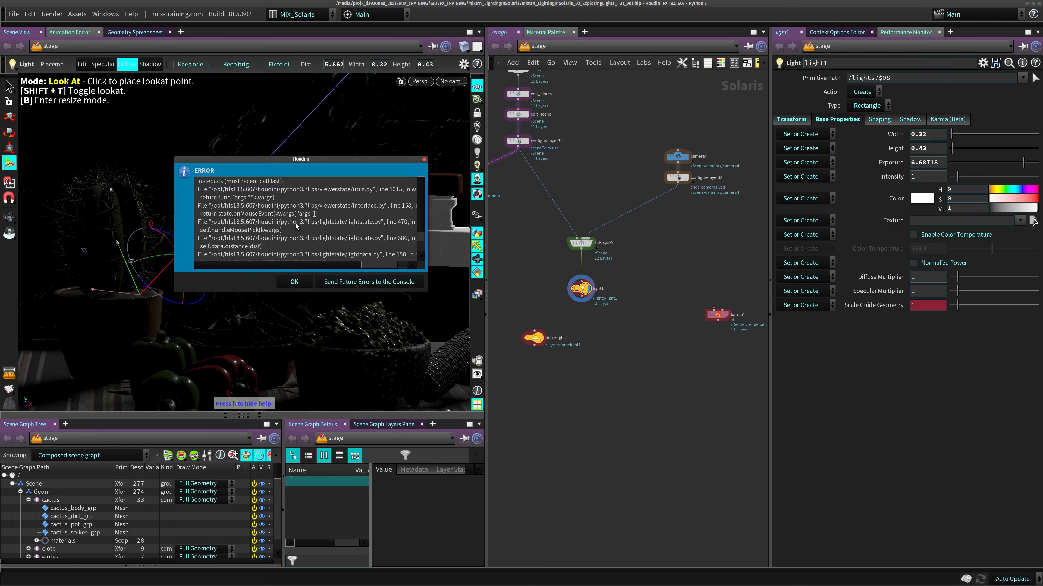
left_click(293, 281)
left_click(289, 353)
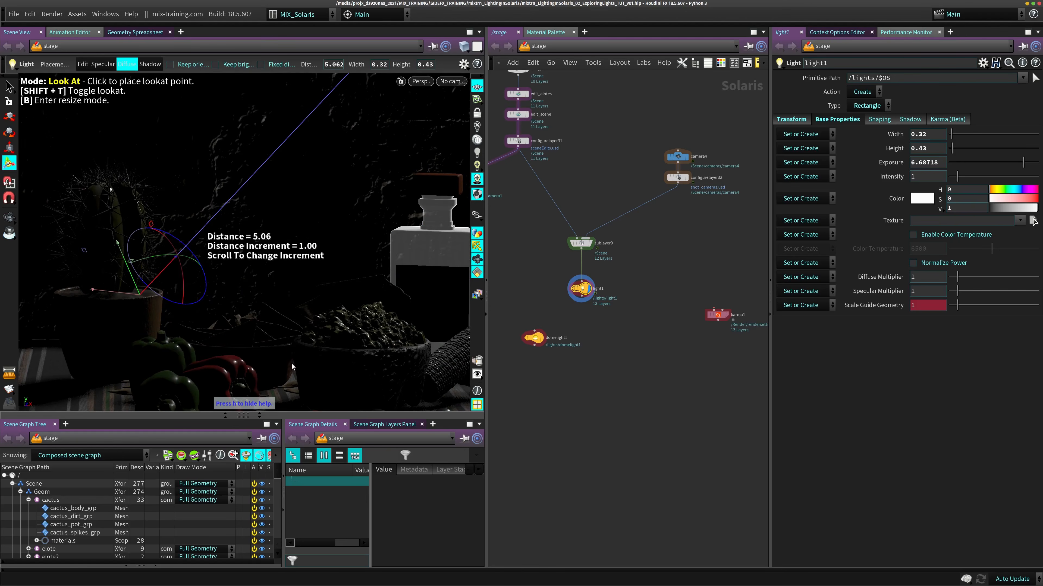
left_click_drag(294, 259, 288, 262, "ctrl")
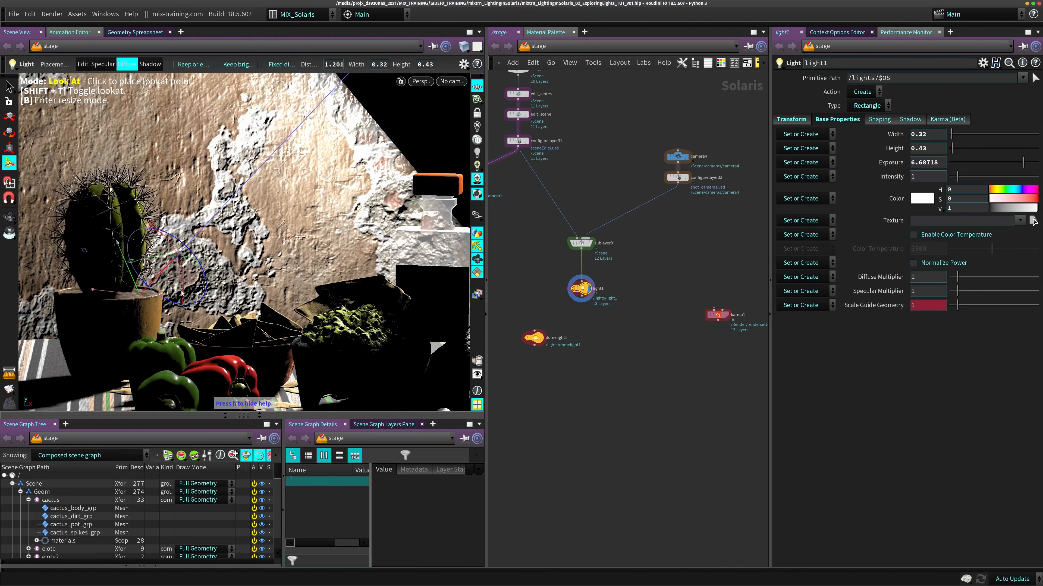
- Move light1 as close as about 0.2 to its look-at target, and then out to a distance of about 5.3
right_click_drag(182, 293, 148, 273, "alt")
left_click_drag(193, 267, 284, 338, "alt")
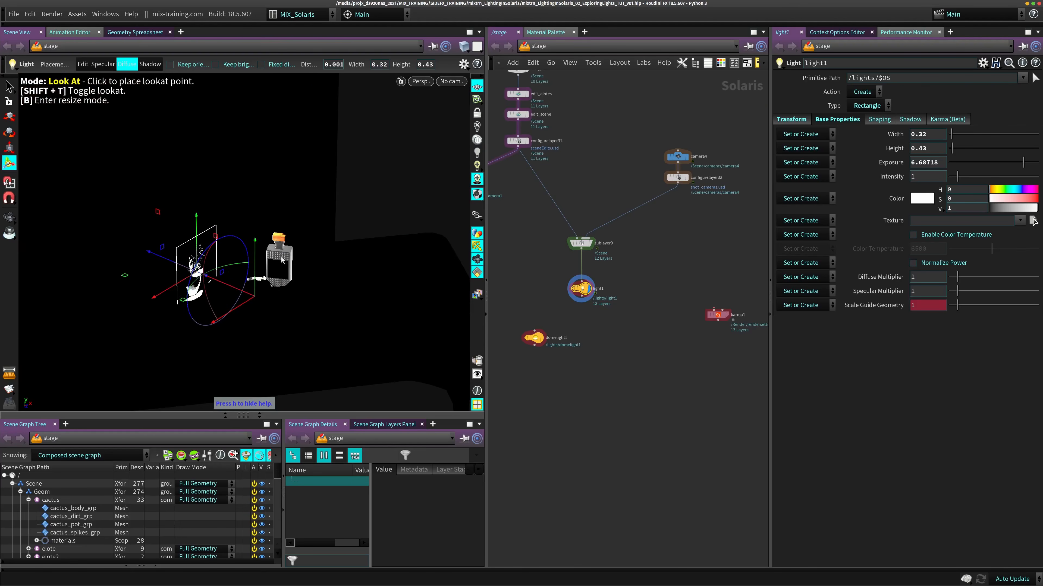
left_click(310, 292)
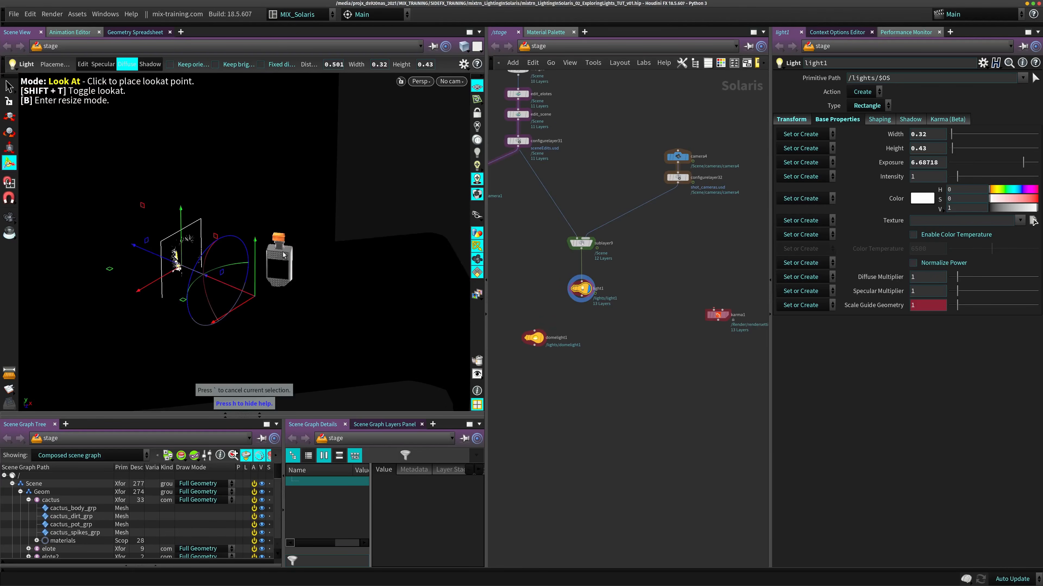
left_click(333, 282)
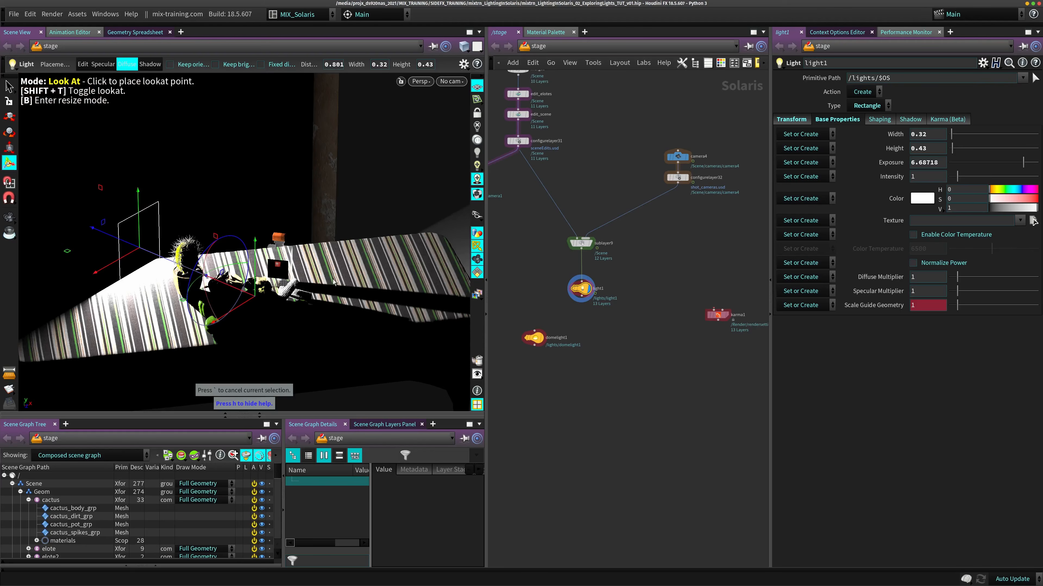
left_click(165, 330)
left_click_drag(351, 285, 294, 246)
- Examine the table, wall and surrounding space from several angles to locate light1 relative to its look-at target
key("space")
key("space")
left_click_drag(225, 267, 349, 250)
left_click_drag(194, 208, 345, 215, "ctrl")
right_click_drag(345, 216, 142, 246, "alt")
left_click_drag(262, 205, 269, 253, "alt")
middle_click_drag(269, 253, 400, 323, "alt")
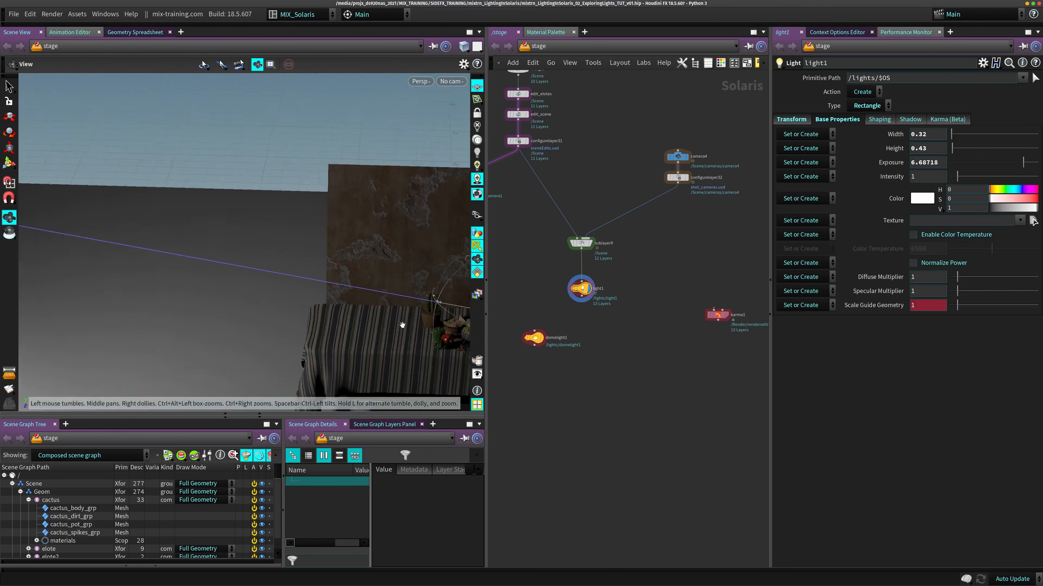
right_click_drag(401, 324, 188, 252, "alt")
middle_click_drag(314, 259, 195, 262, "alt")
right_click_drag(195, 262, 345, 226, "alt")
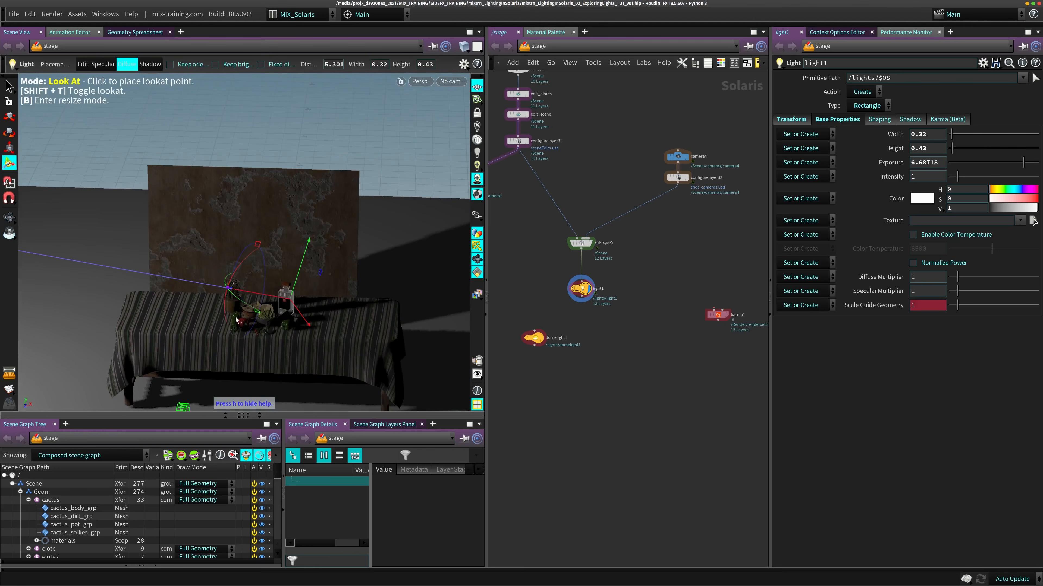
- Push light1 out to a distance of about 24.5 and bring it back to about 1.4
left_click_drag(207, 265, 256, 316, "ctrl")
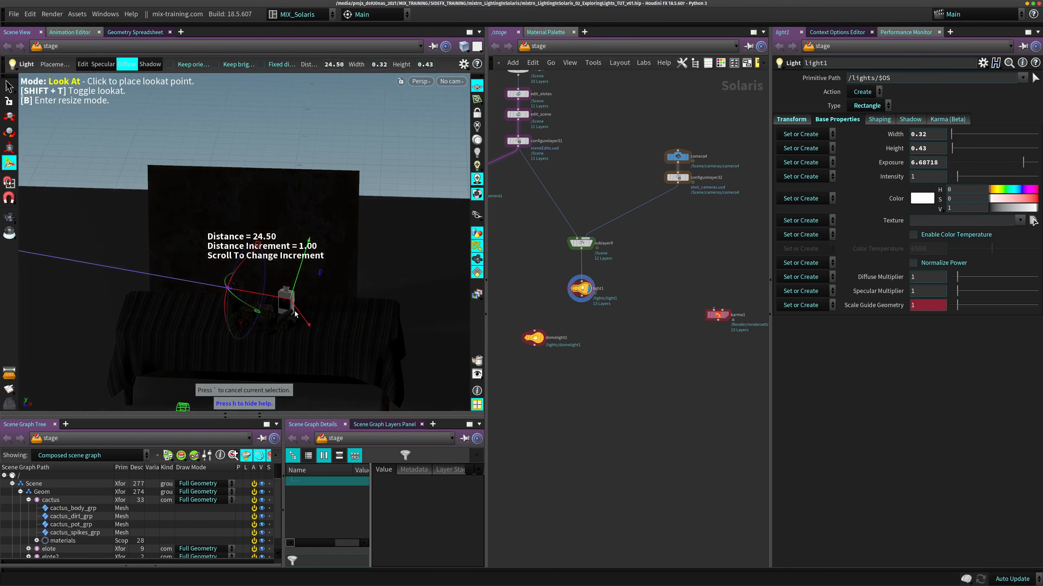
left_click_drag(339, 313, 250, 328, "ctrl")
right_click_drag(255, 330, 304, 352, "alt")
middle_click_drag(304, 352, 306, 338, "alt")
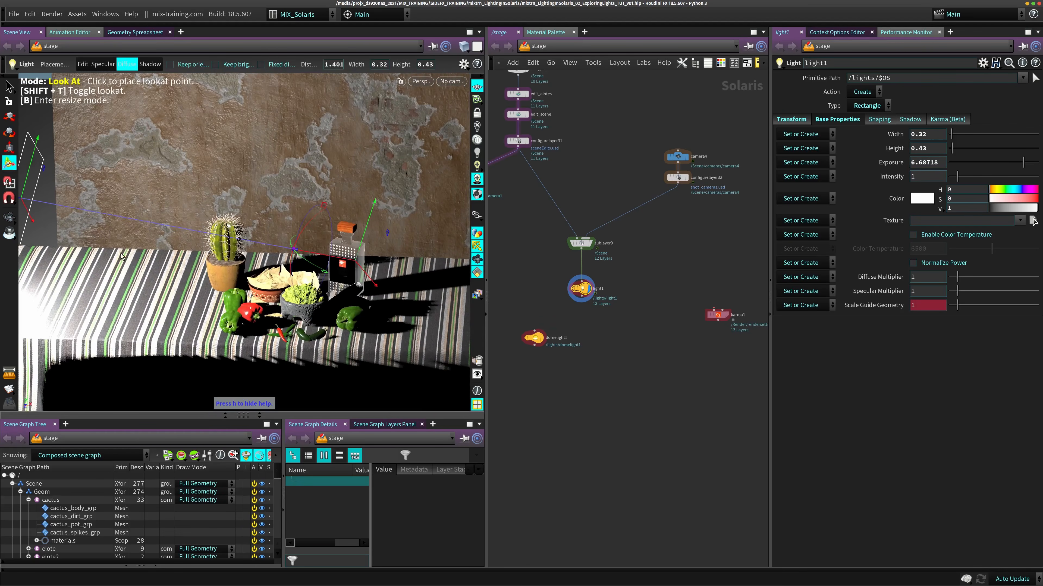
- Aim light1's look-at target at the chips bowl, the peppers and the guacamole in turn
left_click(266, 279)
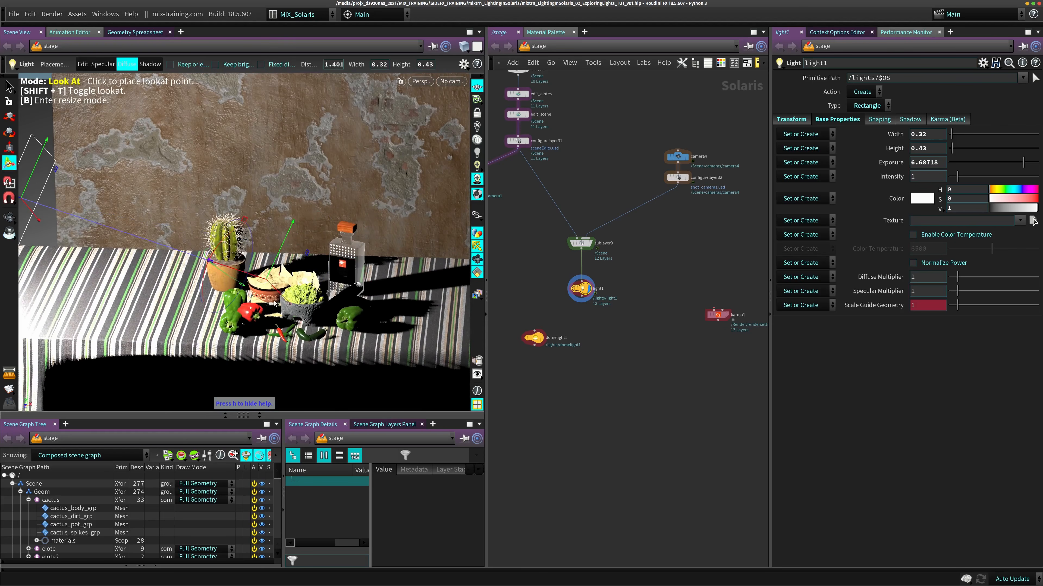
left_click(284, 289)
left_click(276, 284)
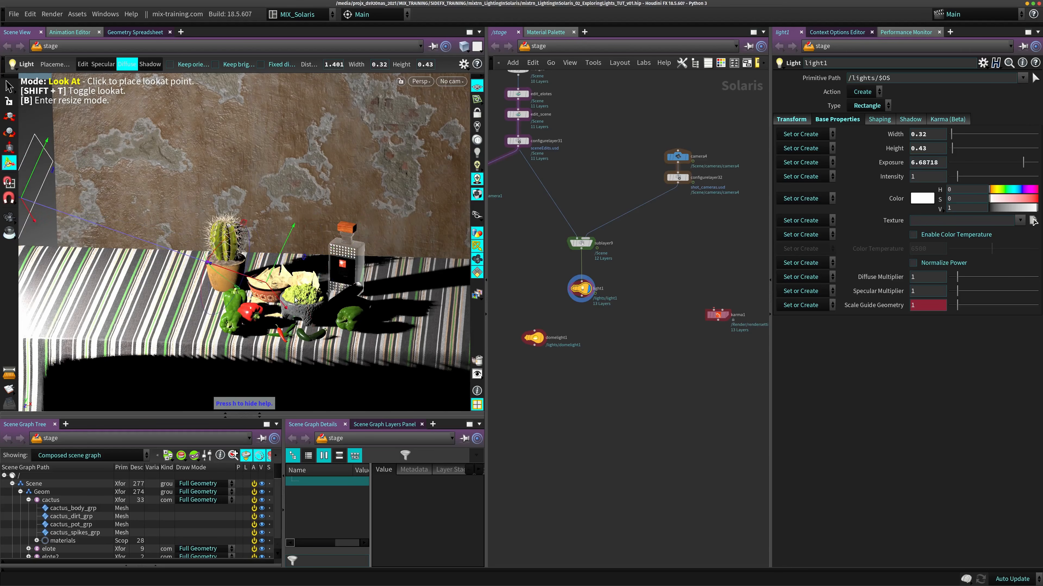
right_click_drag(275, 297, 306, 321, "alt")
middle_click_drag(306, 321, 296, 282, "alt")
left_click(222, 306)
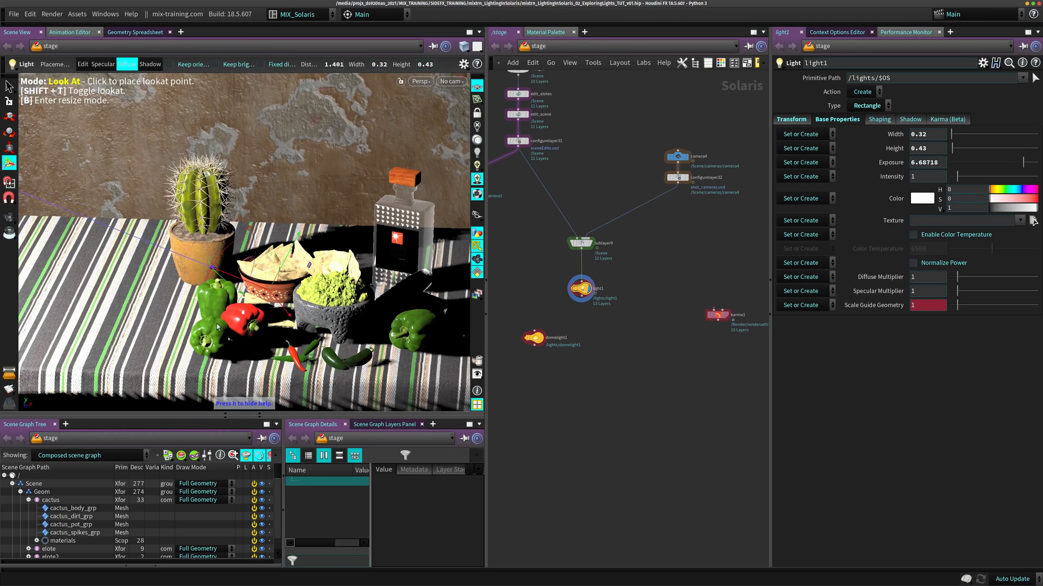
left_click(299, 285)
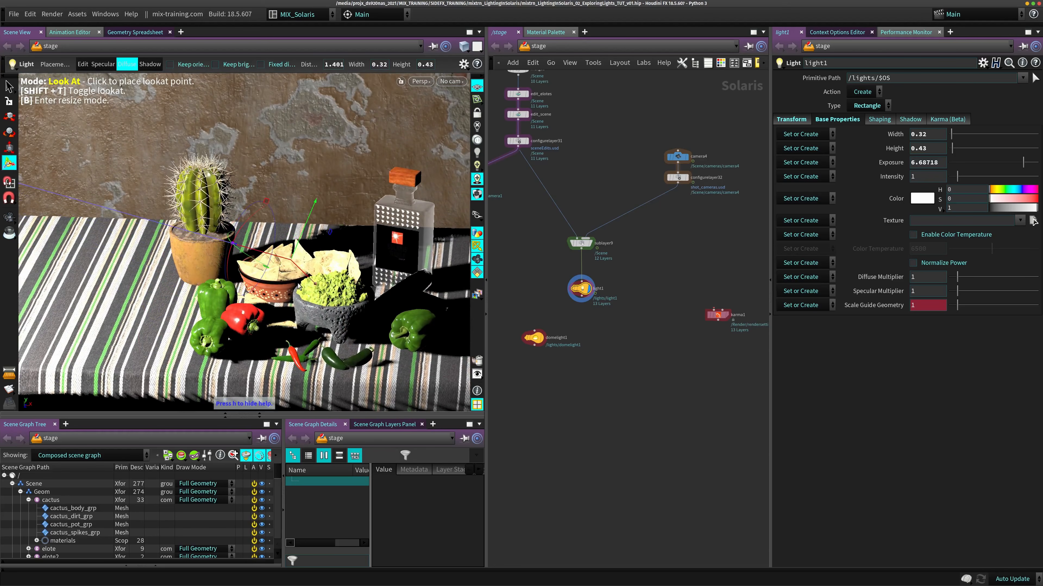
- Through camera4, aim light1's look-at target at the red pepper and the chips bowl, and return to edit mode
left_click(451, 81)
left_click(464, 94)
left_click(192, 289)
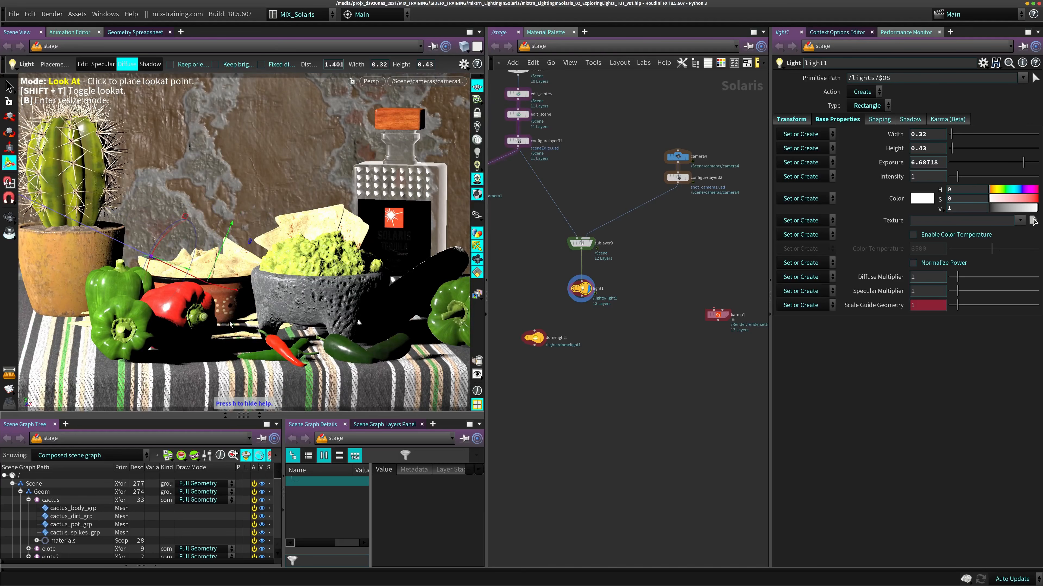
left_click(227, 306)
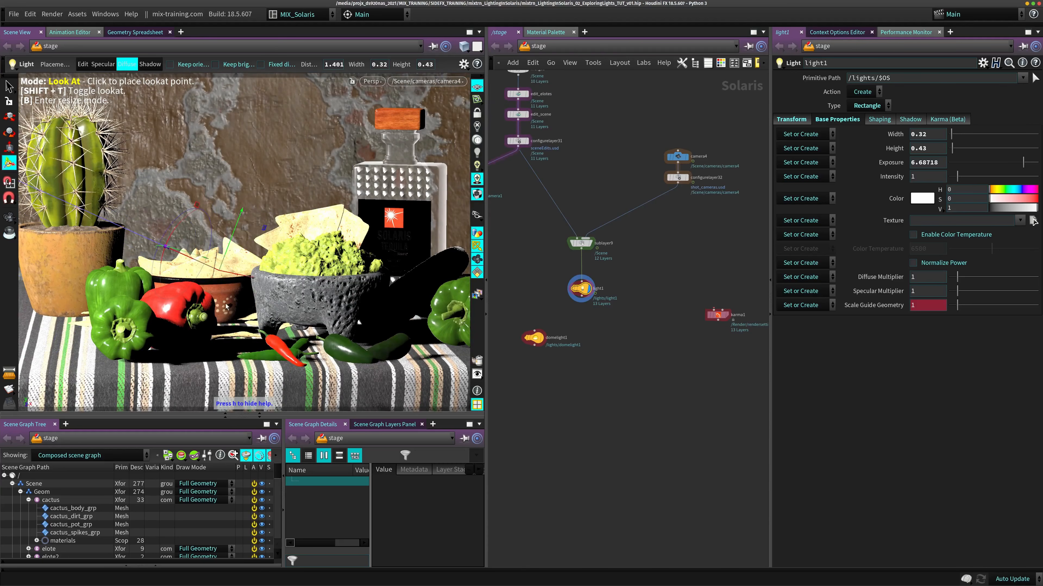
left_click_drag(225, 304, 314, 325)
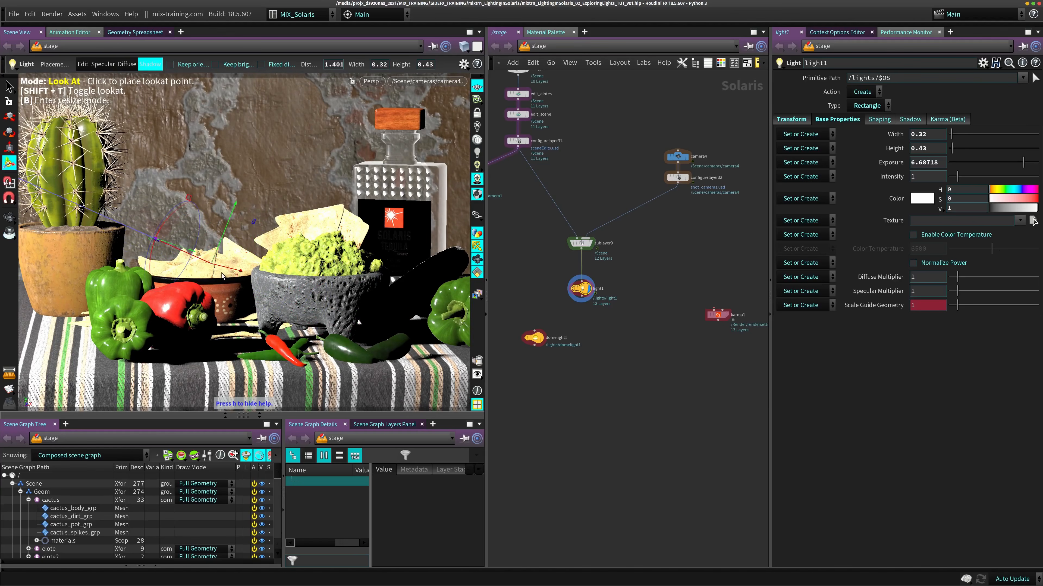
key("shift+a")
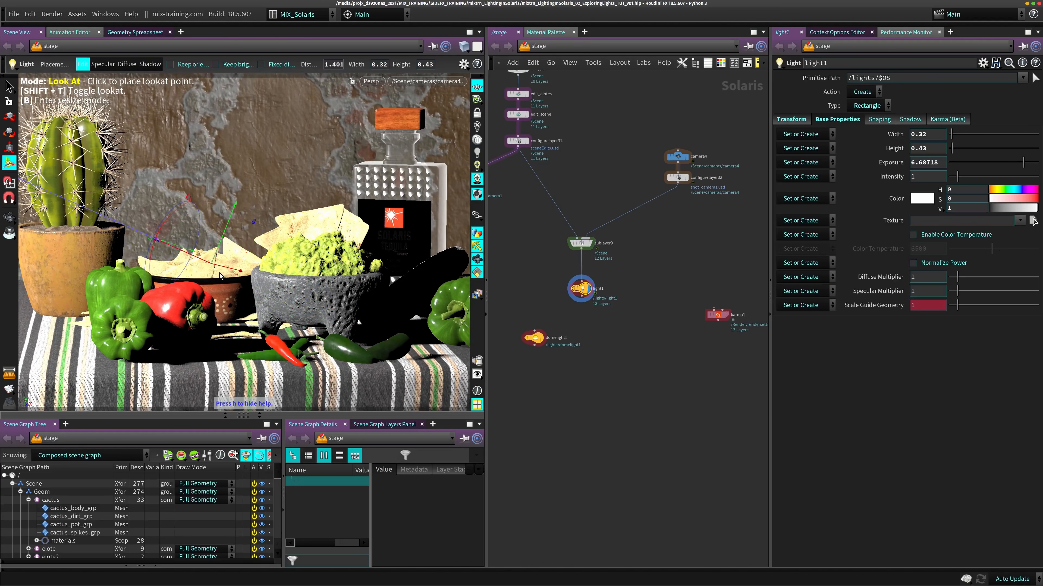
key("shift+t")
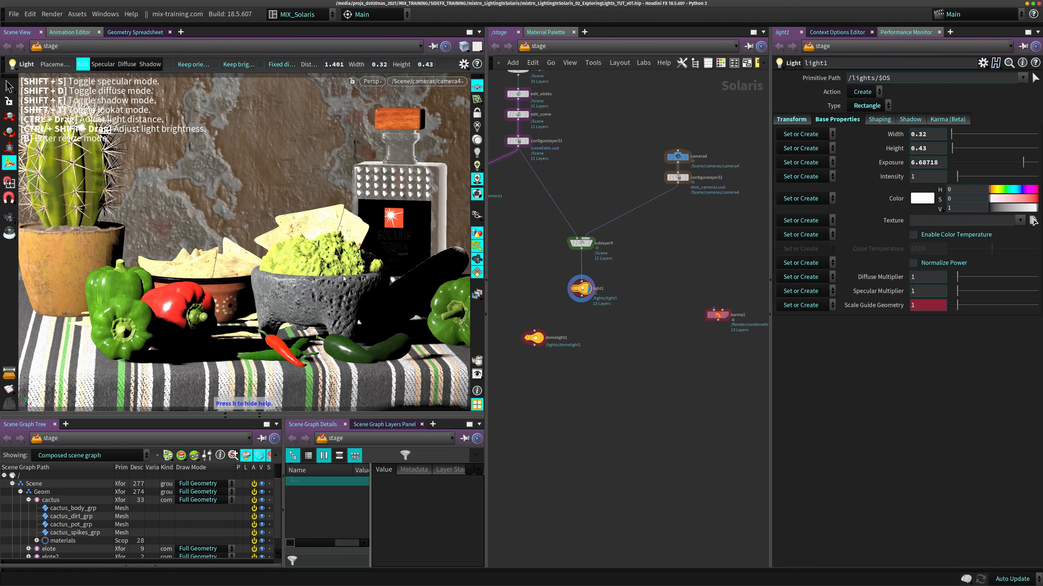
- Wire domelight1 into the network after light1, display its output, and select light1
left_click_drag(582, 249, 534, 331)
left_click_drag(535, 339, 538, 307)
left_click(550, 315)
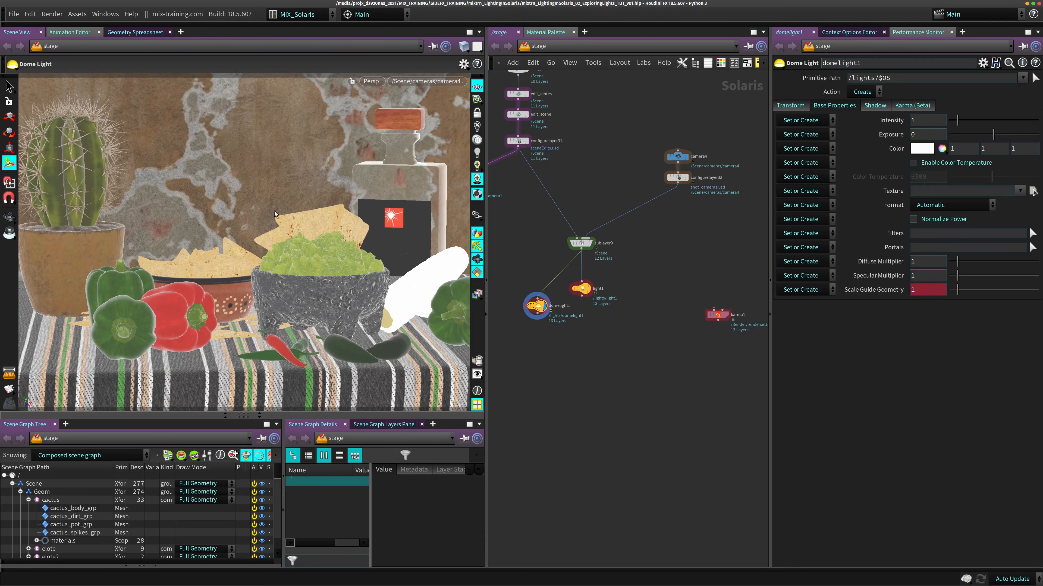
left_click_drag(582, 289, 582, 280)
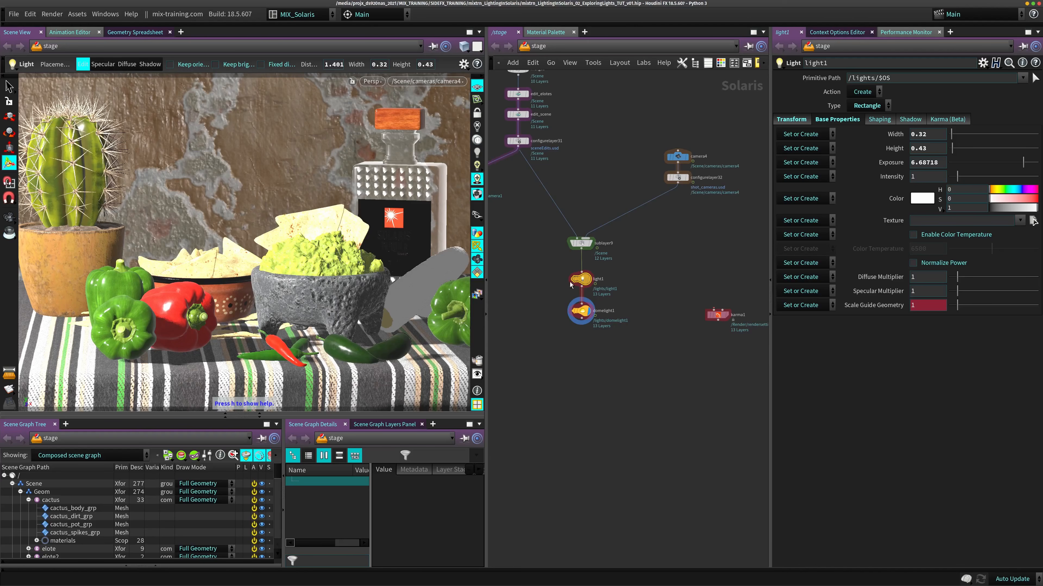
- Display the light tool's viewport help and place light1's specular highlight, followed by its diffuse highlight, on the red pepper
key("h")
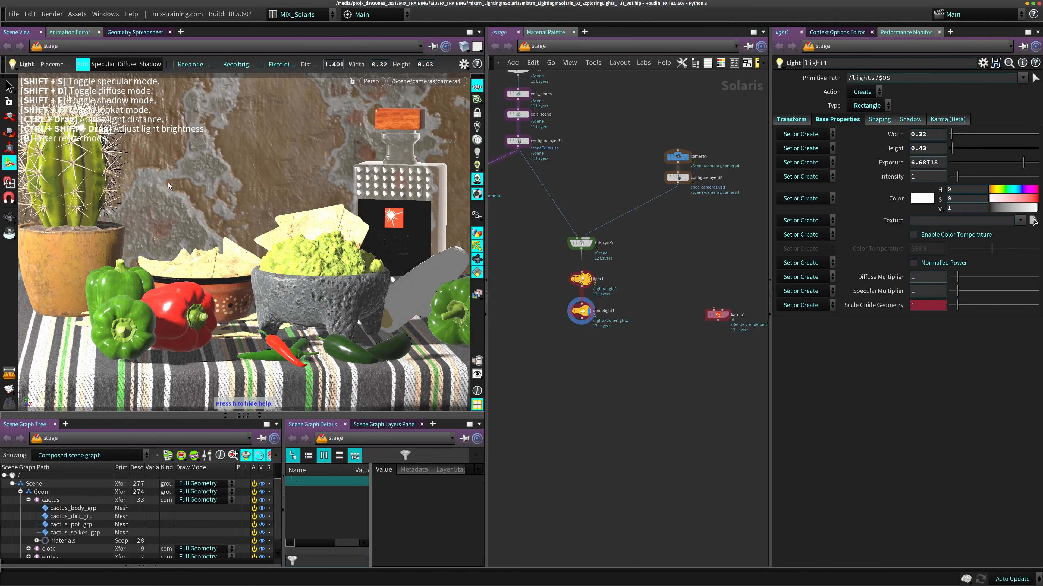
key("shift+s")
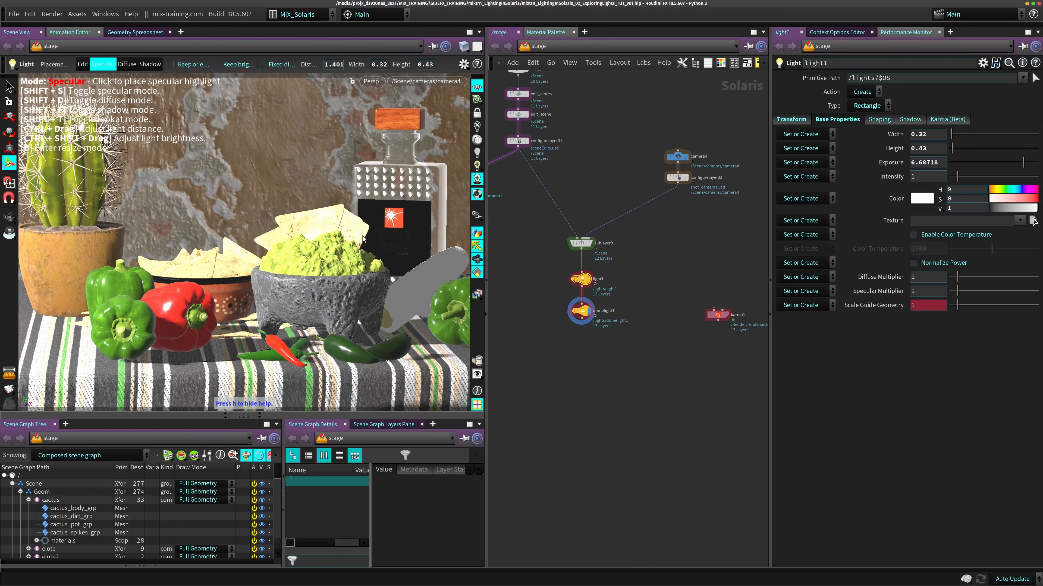
mouse_move(199, 288)
left_mouse_down()
mouse_move(190, 290)
mouse_move(199, 287)
left_mouse_up()
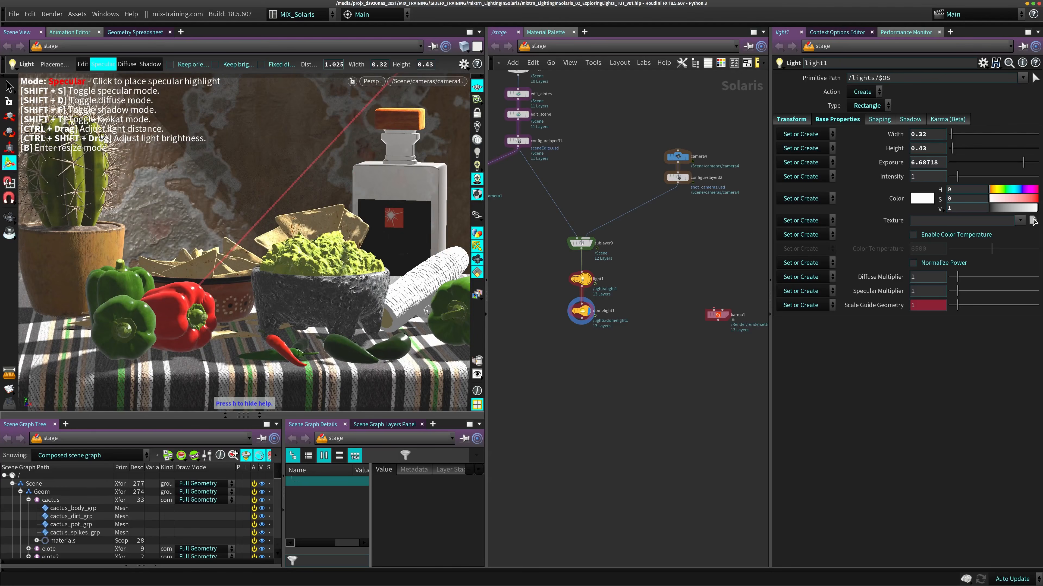
key("shift+d")
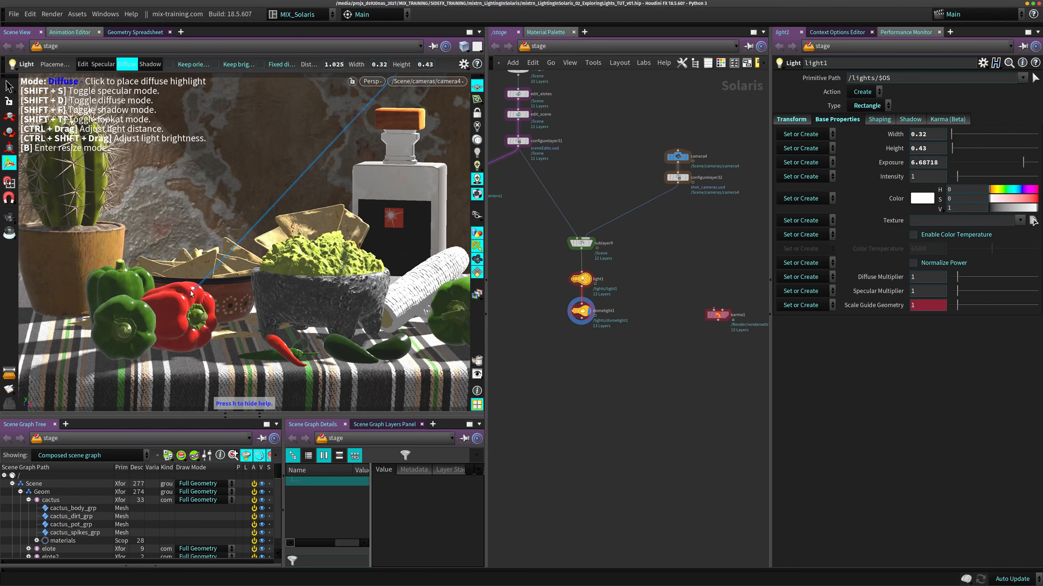
left_click_drag(191, 291, 200, 290)
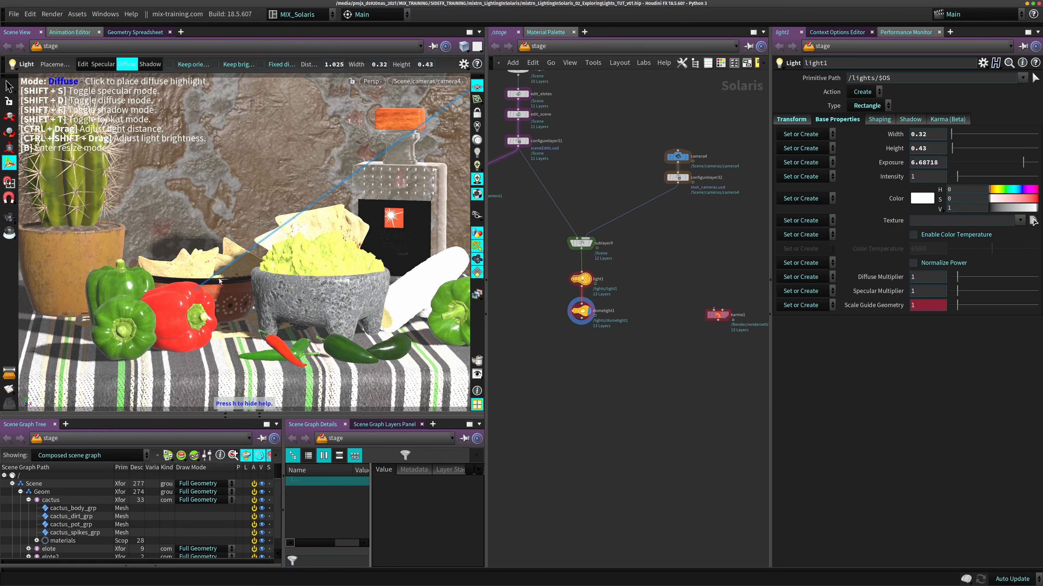
- From a free perspective view, slide light1's diffuse highlight over the red pepper and the guacamole mortar
right_click_drag(371, 261, 222, 271, "alt")
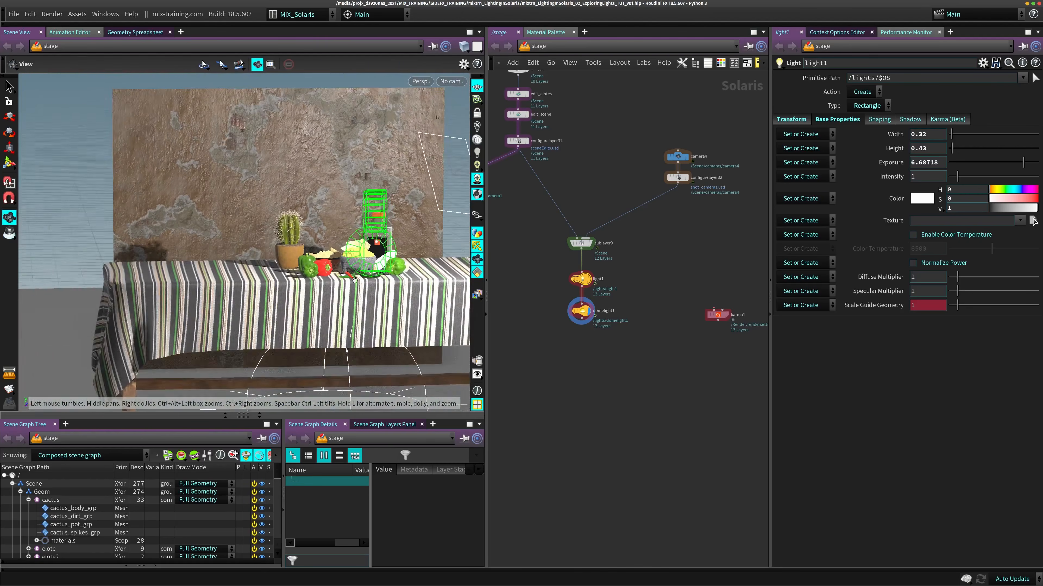
left_click_drag(205, 279, 252, 333, "alt")
right_click_drag(252, 334, 312, 304, "alt")
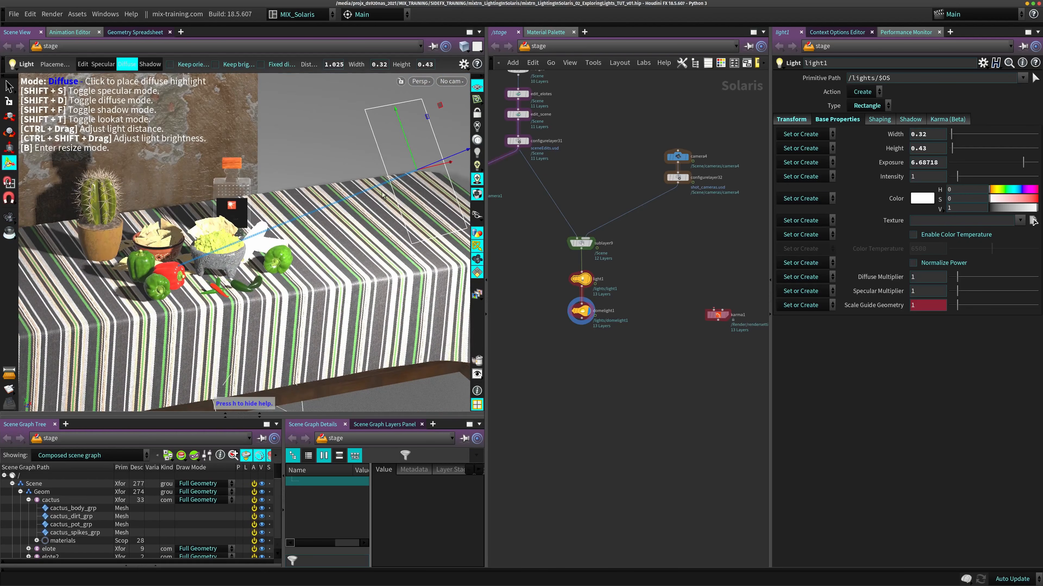
left_click_drag(288, 255, 168, 269)
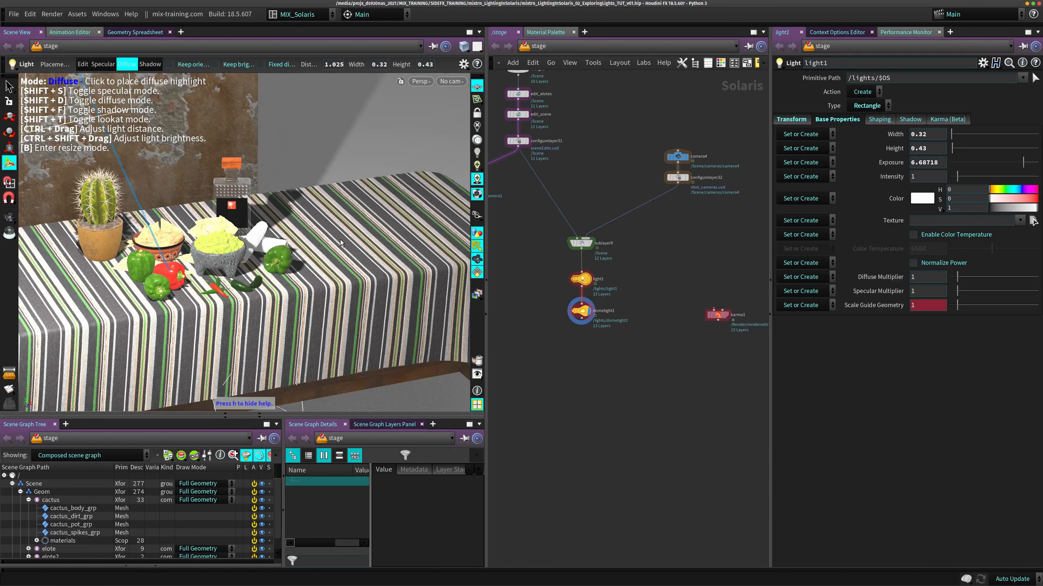
left_click_drag(255, 267, 250, 263)
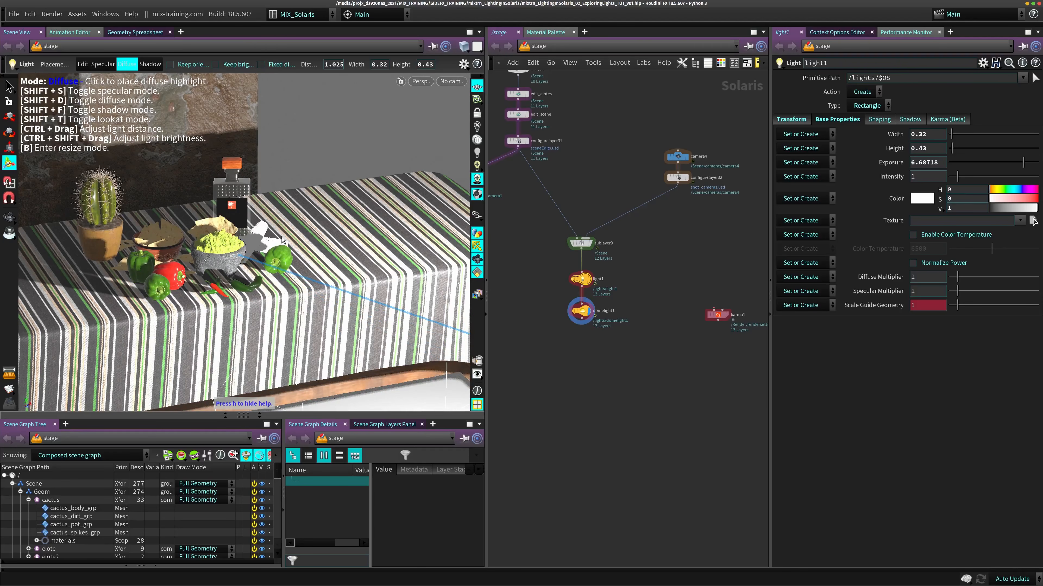
- Enable Keep orientation and place light1's diffuse highlight on the guacamole mortar and the cactus pot
left_click(188, 66)
left_click(224, 248)
left_click_drag(225, 249, 225, 221)
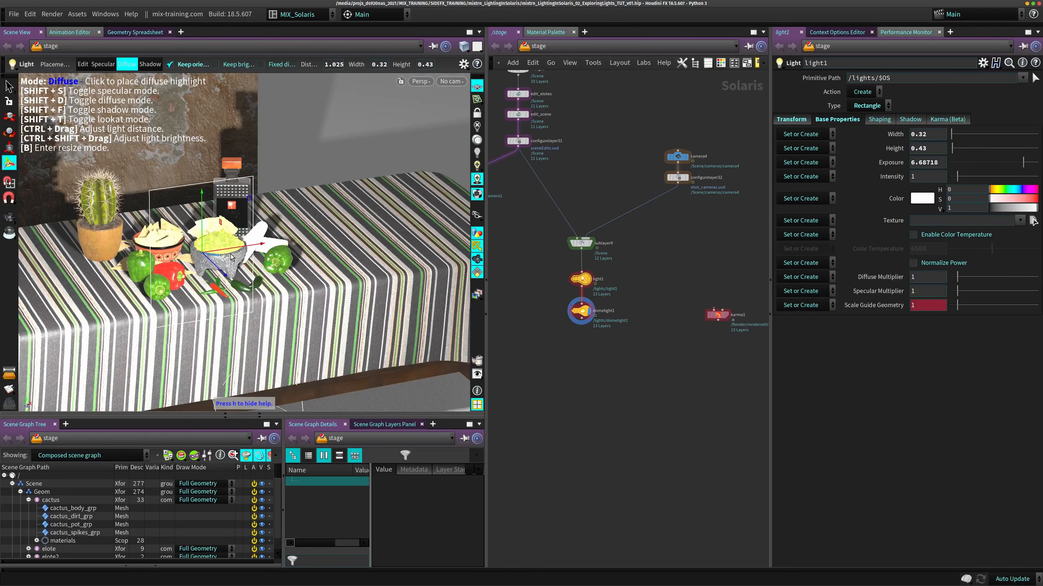
mouse_move(231, 257)
left_mouse_down("alt")
mouse_move(287, 265)
mouse_move(230, 253)
left_mouse_up("alt")
left_click_drag(232, 317, 327, 332, "alt")
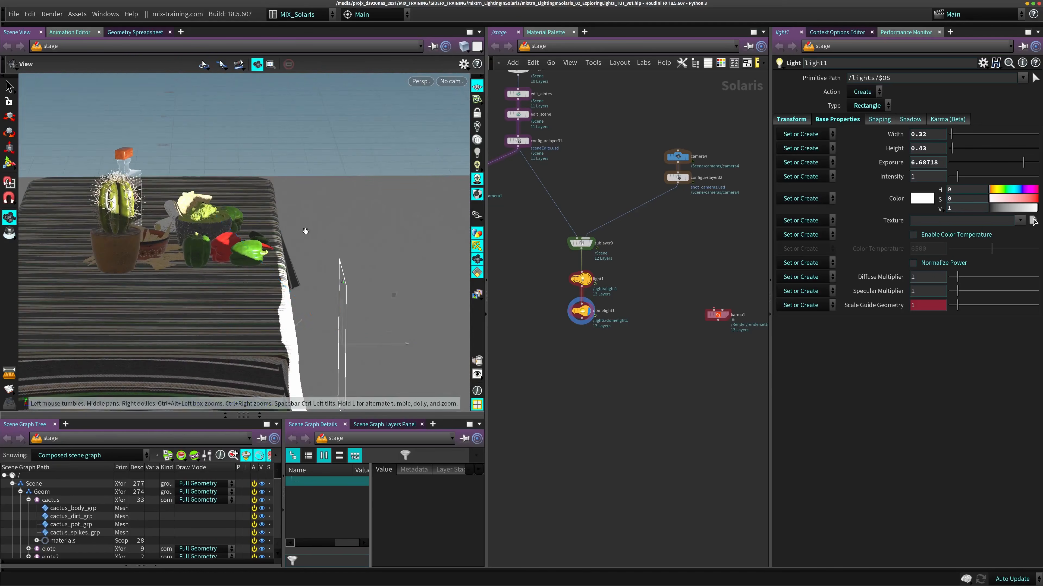
left_click_drag(305, 230, 184, 267, "alt")
middle_click_drag(184, 268, 617, 184, "alt")
left_click_drag(284, 205, 296, 211)
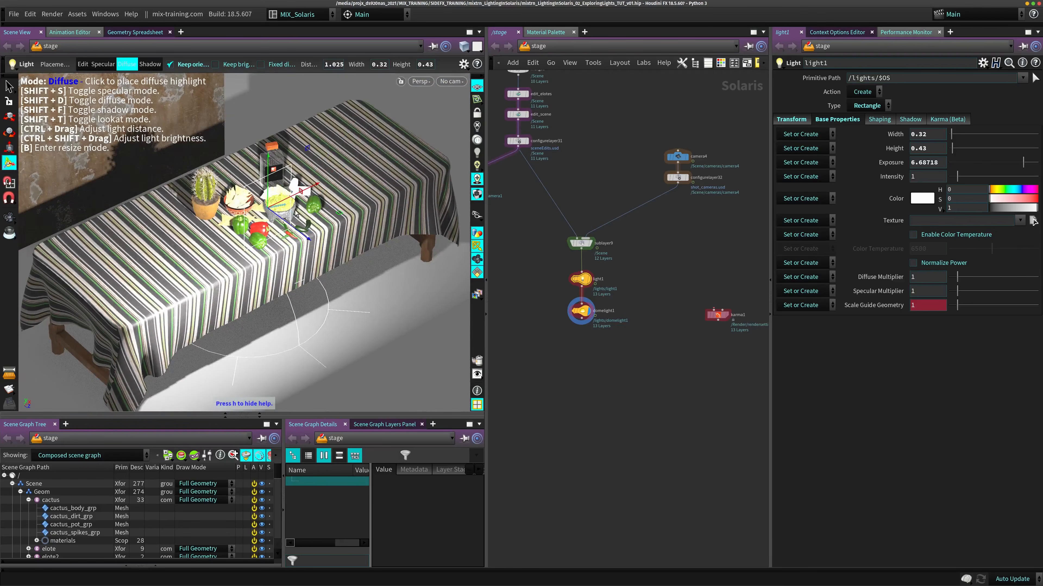
left_click_drag(207, 212, 206, 210)
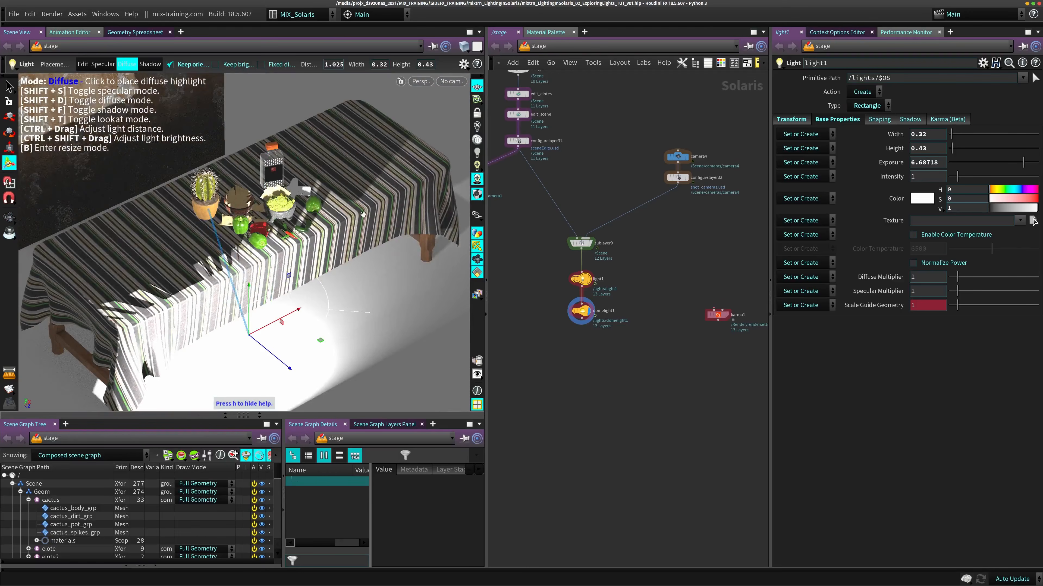
left_click_drag(353, 129, 336, 136, "alt")
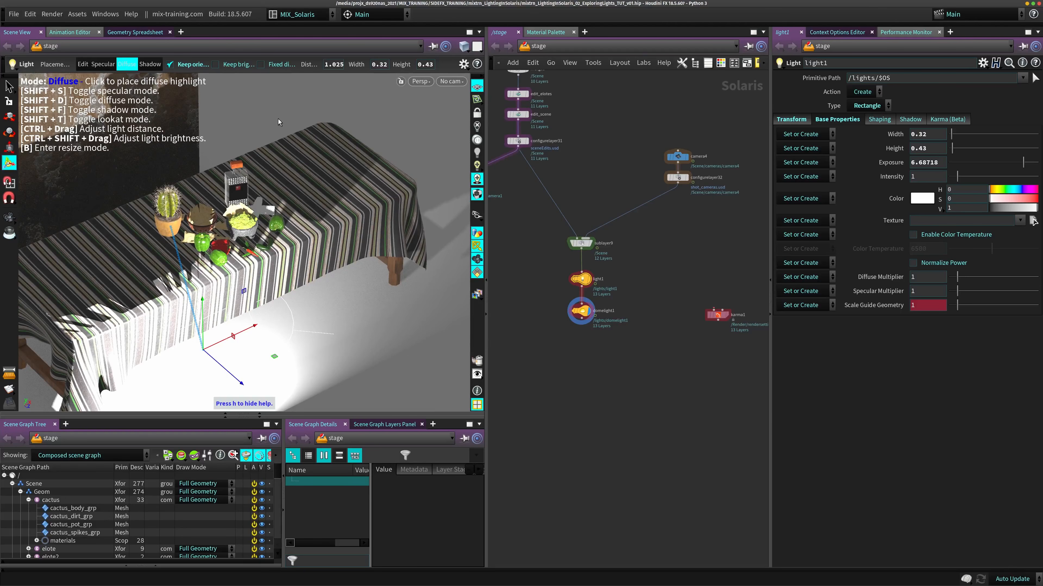
- Swap Keep orientation for Keep brightness and bring light1 in to a distance of about 0.5
left_click(215, 64)
mouse_move(245, 237)
left_mouse_down("ctrl")
mouse_move(241, 300)
mouse_move(232, 240)
left_mouse_up("ctrl")
key("space")
right_click_drag(194, 257, 241, 247)
left_click_drag(242, 246, 245, 163)
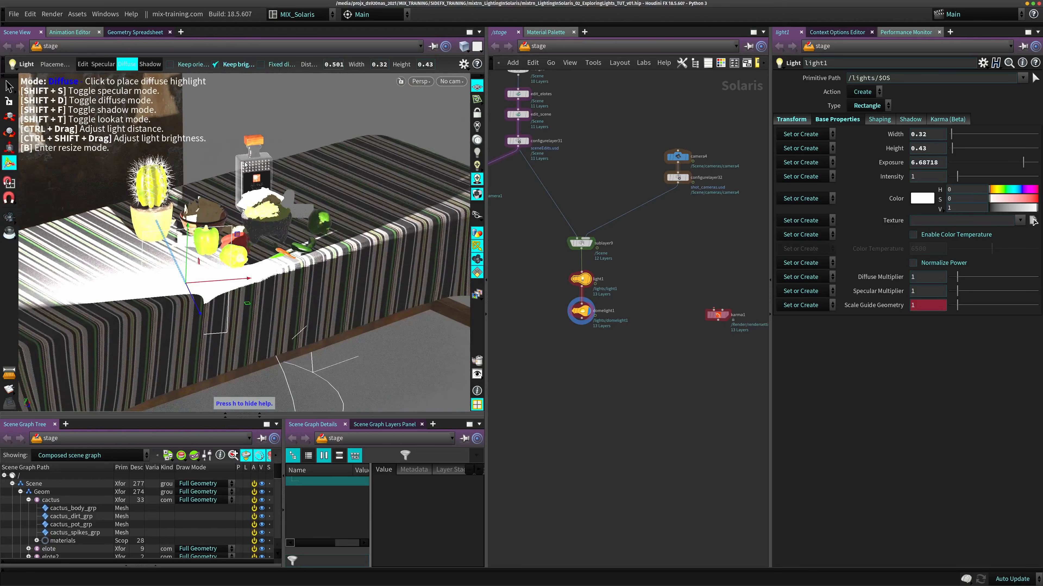
- Push light1 out to distances of about 1.6 and 2.3, switching Keep brightness off and back on
left_click(221, 67)
left_click_drag(266, 214, 252, 250, "ctrl")
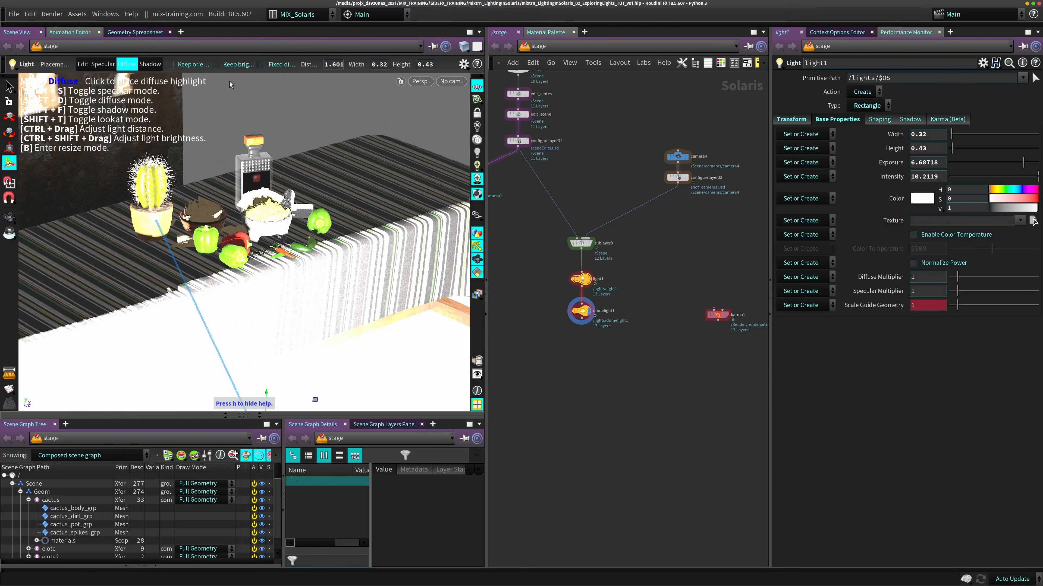
left_click_drag(164, 103, 212, 87, "alt")
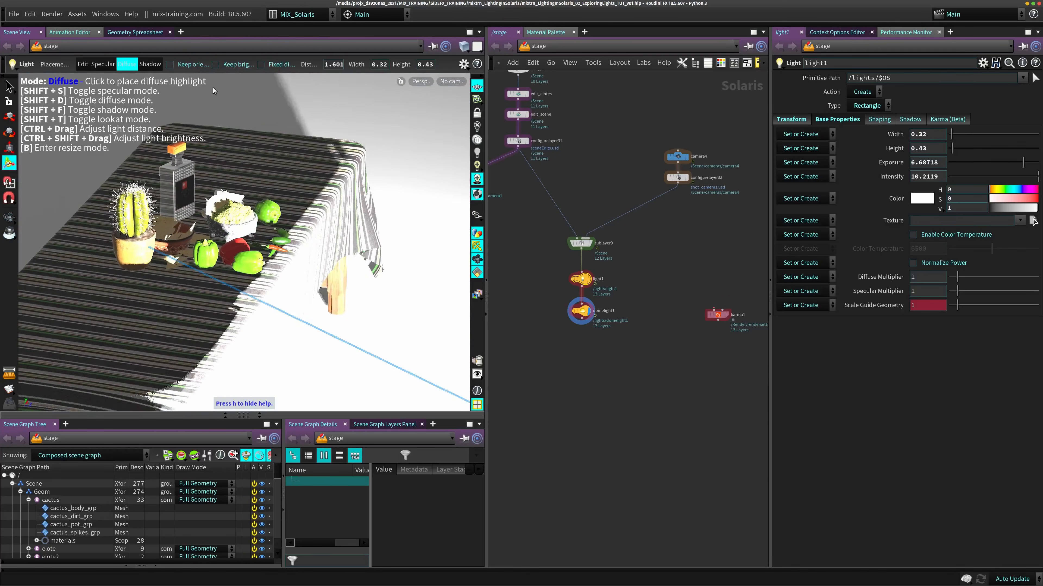
left_click(251, 64)
left_click_drag(306, 226, 296, 225, "ctrl")
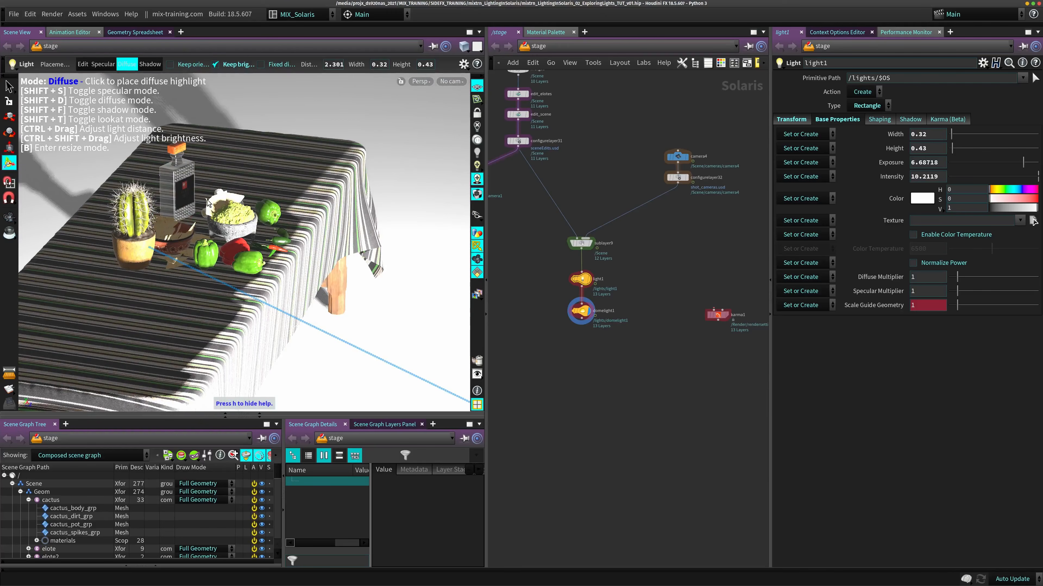
- Place light1's diffuse highlight on the side of the guacamole mortar facing the corn cob
left_click_drag(232, 219, 176, 263, "alt")
right_click_drag(177, 263, 246, 295, "alt")
left_click_drag(246, 296, 194, 274, "alt")
left_click(192, 271)
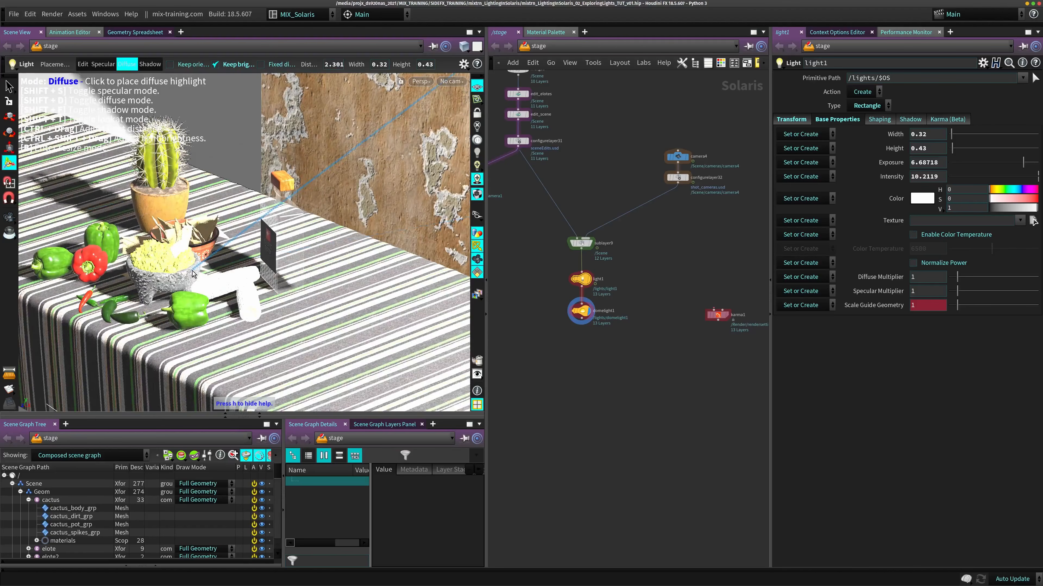
left_click_drag(271, 216, 319, 202, "alt")
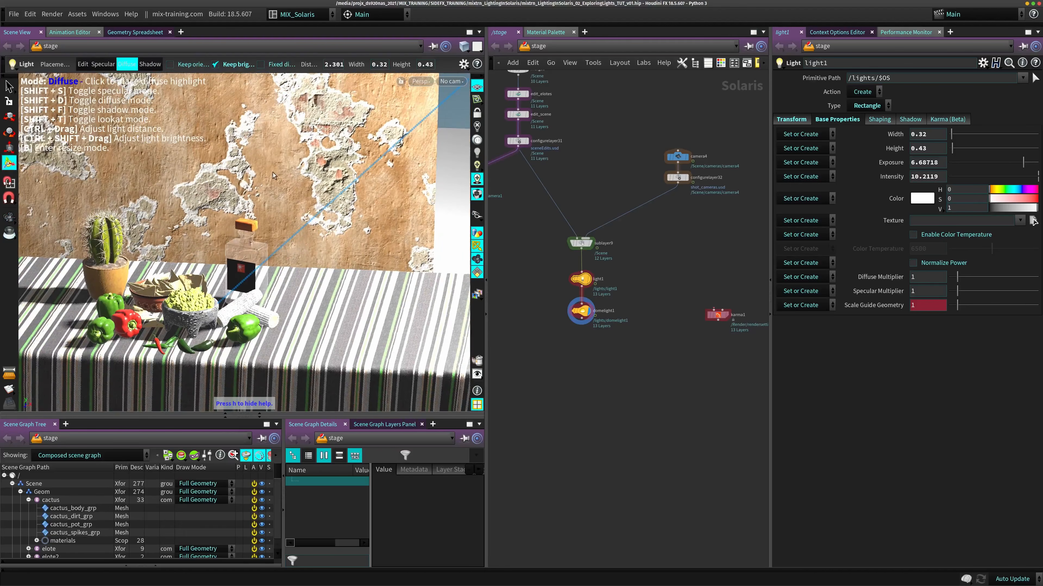
- Look through /lights/light1 and reposition the light by moving its locked view lower along the table, then unlock the view
left_click(450, 81)
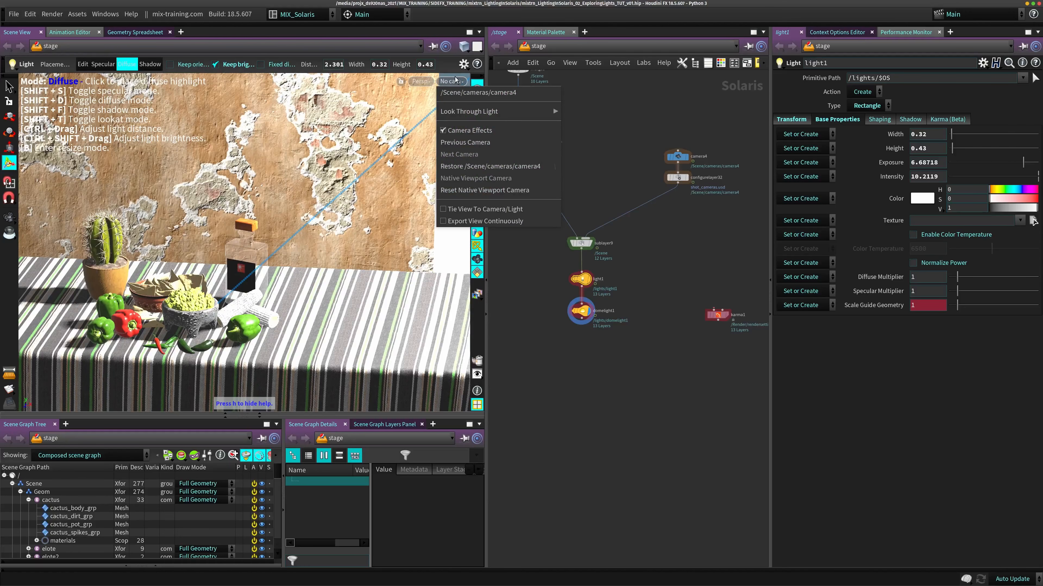
mouse_move(481, 113)
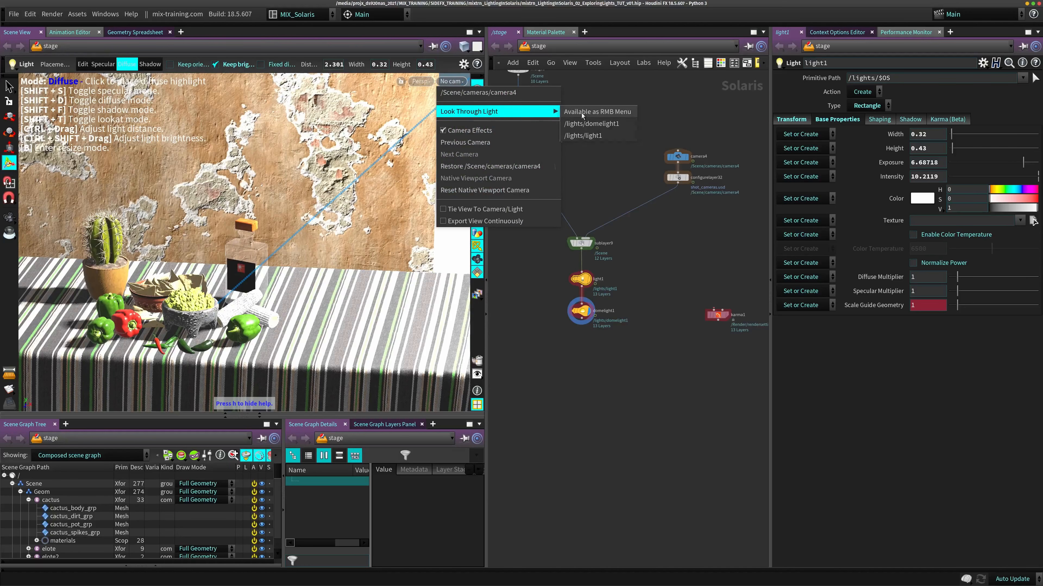
left_click(599, 137)
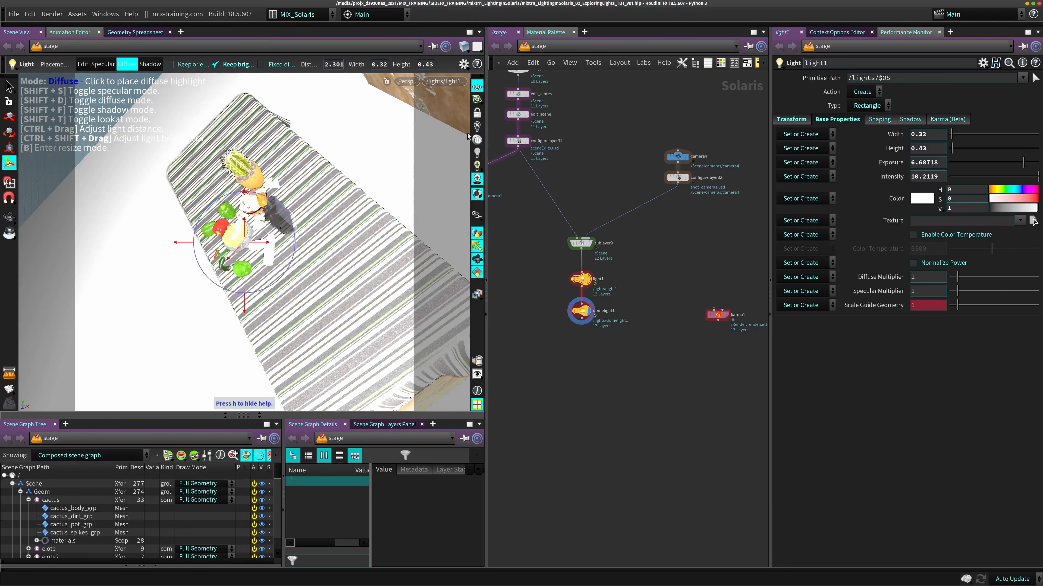
left_click(476, 114)
left_click_drag(269, 251, 174, 222, "alt")
key("space+h")
right_click_drag(269, 274, 393, 230, "alt")
left_click_drag(393, 231, 274, 256, "alt")
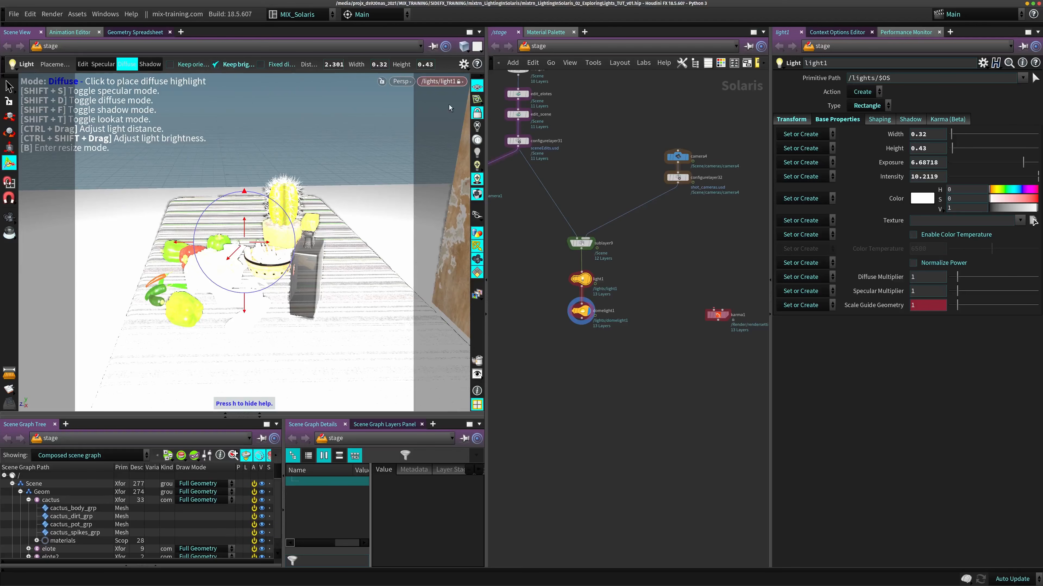
left_click(477, 114)
- Place light1's diffuse highlight on the bottle and reset its exposure to 0 and its intensity to 1
left_click_drag(248, 241, 402, 256, "alt")
scroll(239, 261, "down", 3)
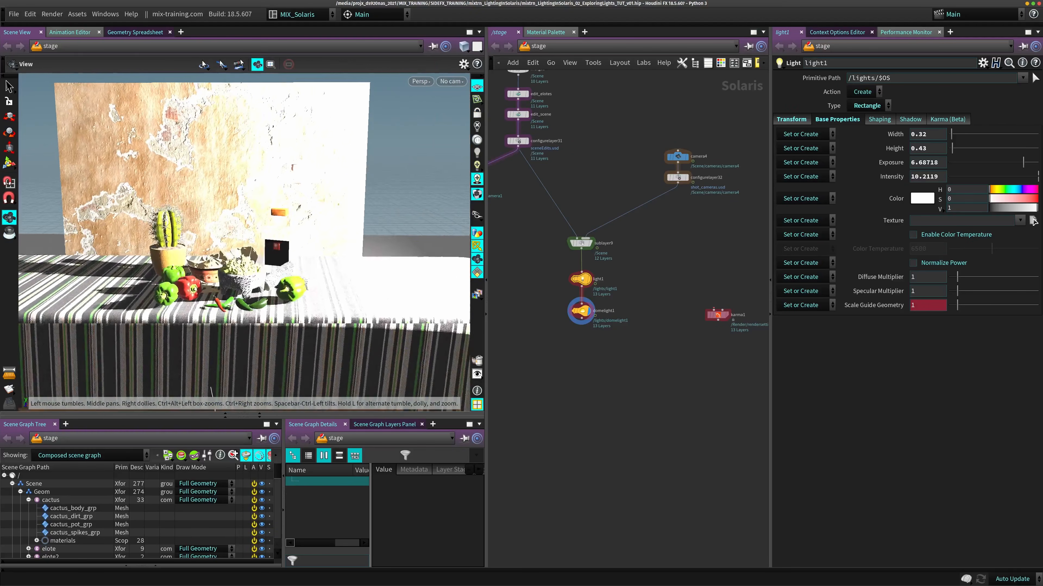
left_click_drag(239, 261, 330, 260, "alt")
scroll(281, 276, "up", 5)
mouse_move(246, 261)
middle_mouse_down("alt")
mouse_move(332, 227)
mouse_move(243, 261)
middle_mouse_up("alt")
left_click(324, 176)
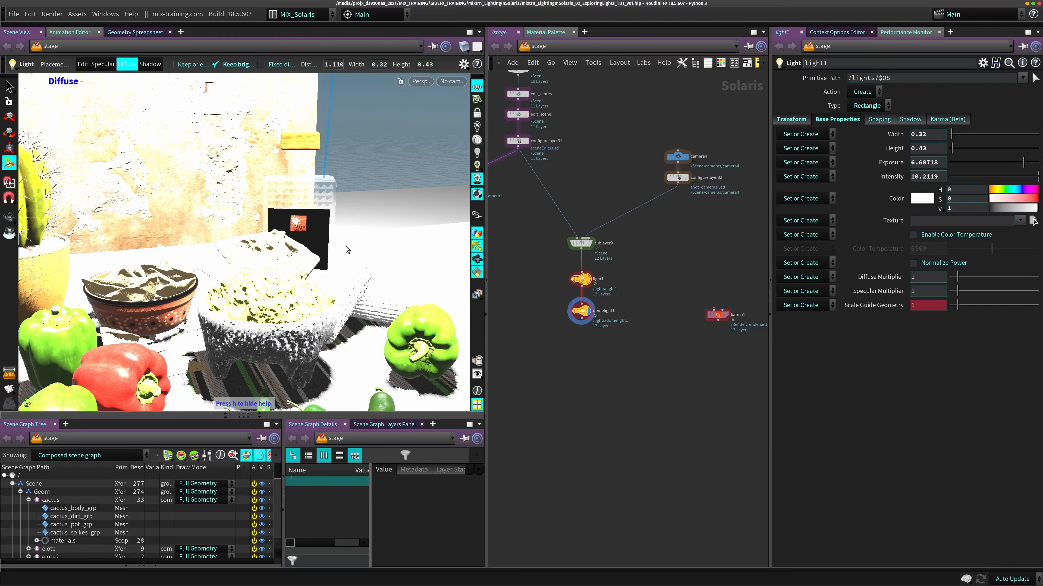
left_click_drag(557, 262, 682, 296)
middle_click(935, 161, "ctrl")
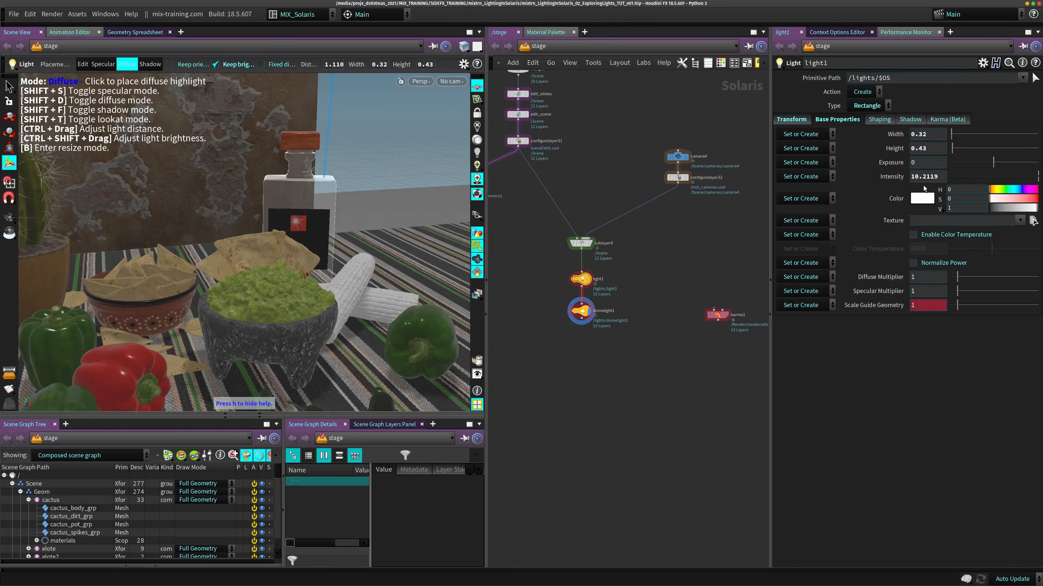
middle_click(925, 176, "ctrl")
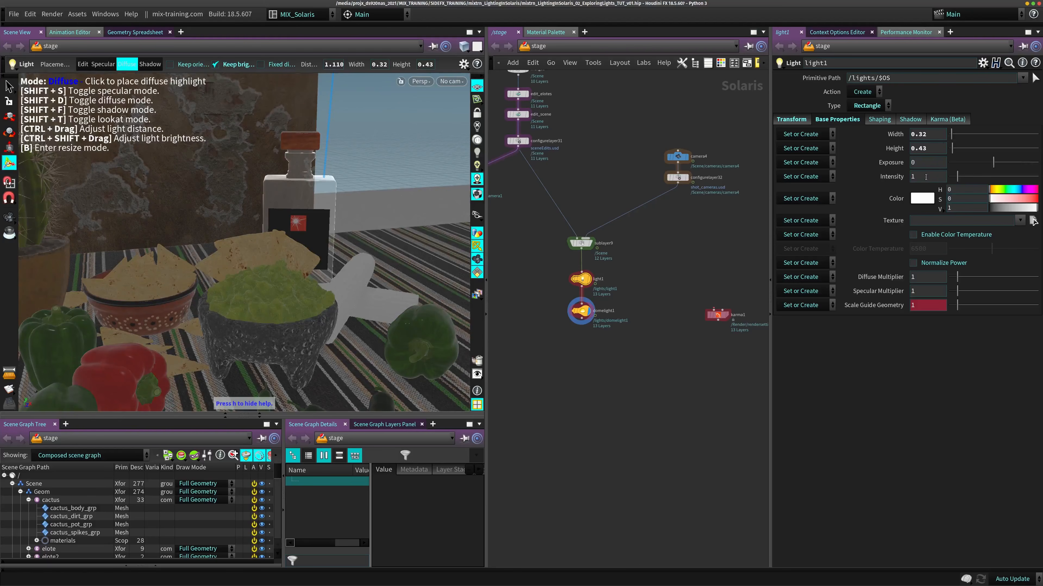
- Place light1's diffuse highlight on the green pepper beside the corn cob and push the light out to about 3.6
right_click(246, 231)
left_click(276, 292)
left_click_drag(298, 240, 245, 268, "ctrl")
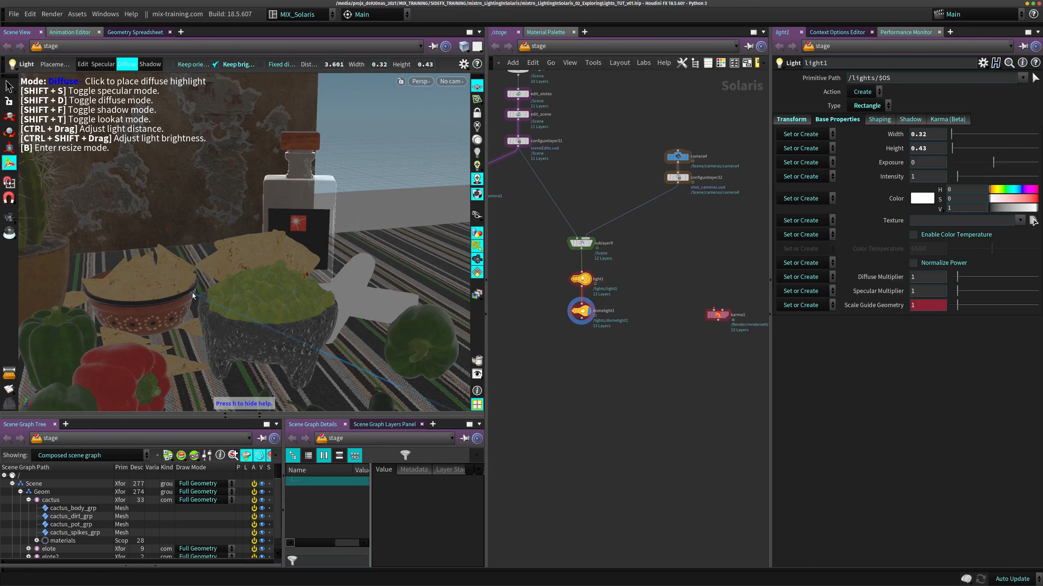
left_click_drag(192, 293, 68, 246)
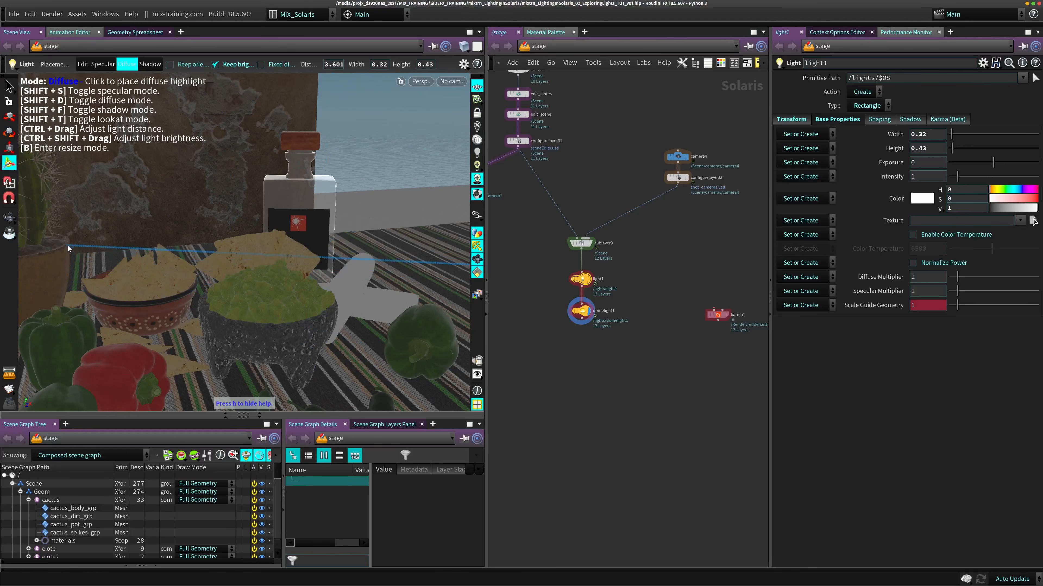
left_click(439, 314)
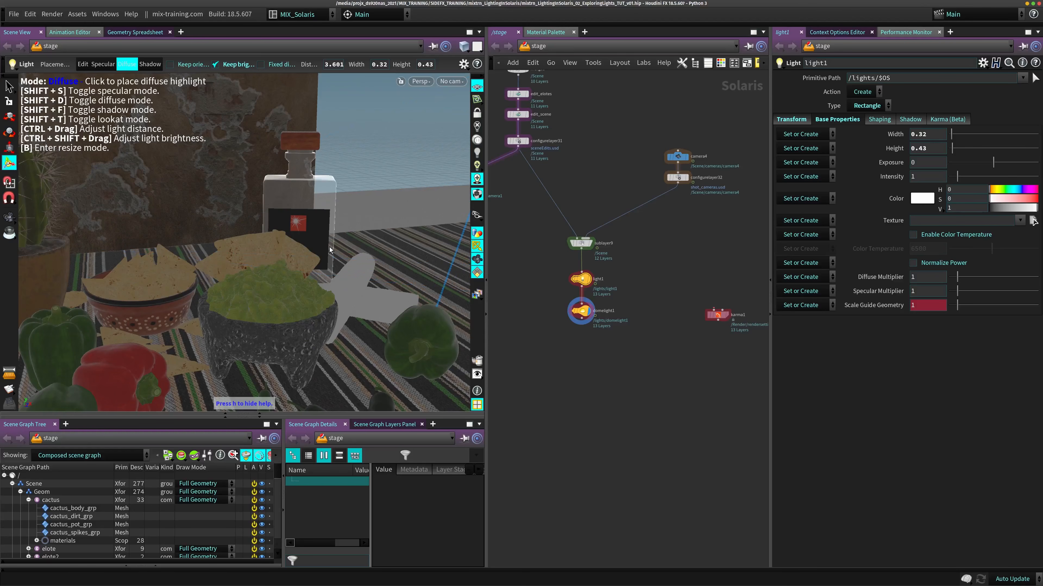
right_click_drag(346, 309, 412, 164, "alt")
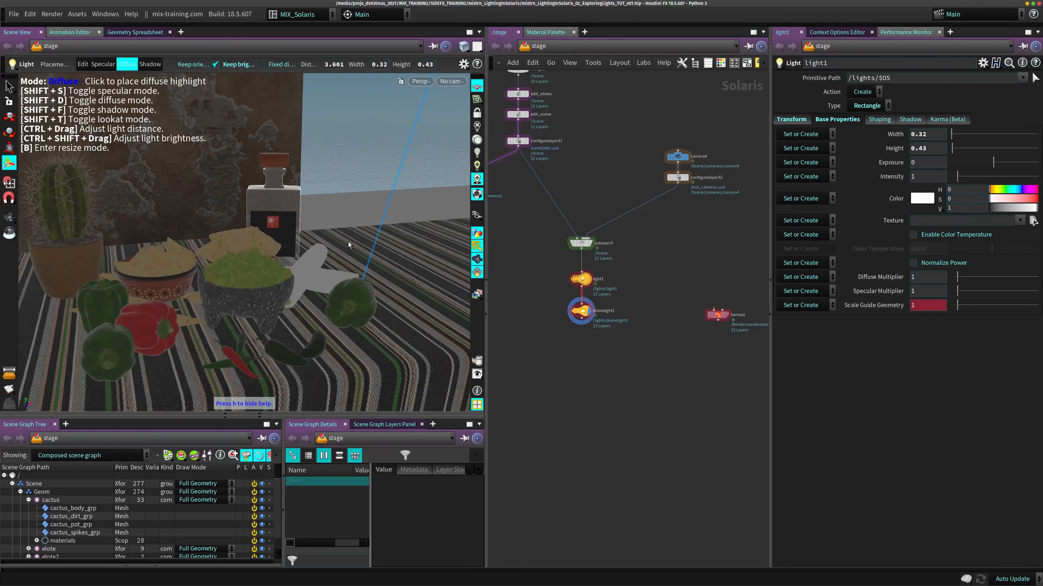
- Look through /Scene/cameras/camera4 and set light1's exposure to 9
left_click_drag(348, 242, 373, 253, "ctrl+shift")
left_click(451, 81)
mouse_move(470, 113)
left_click(478, 93)
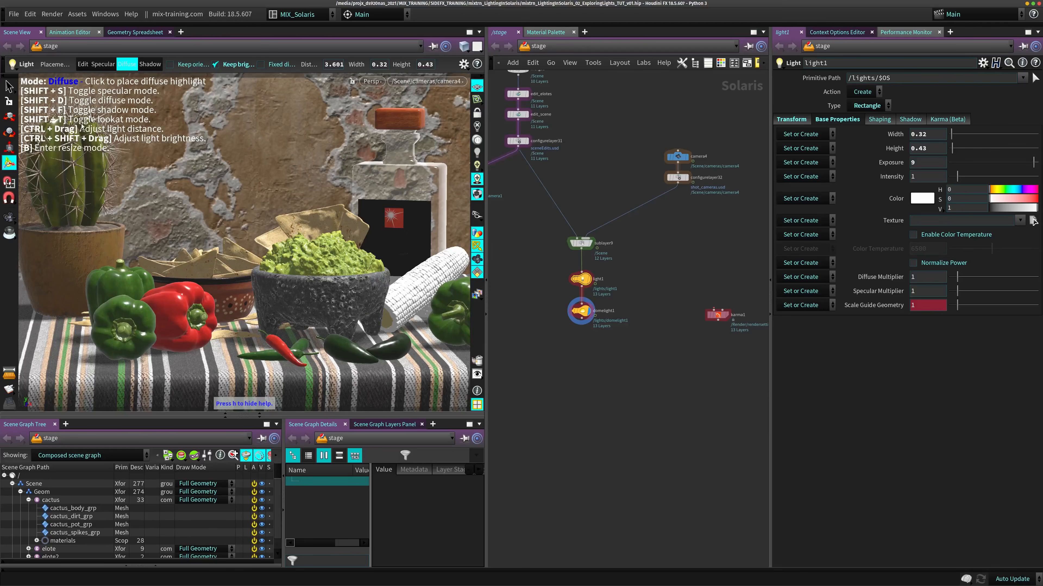
- Switch light1 to shadow placement mode with Keep orientation on and Keep brightness off
key("shift+f")
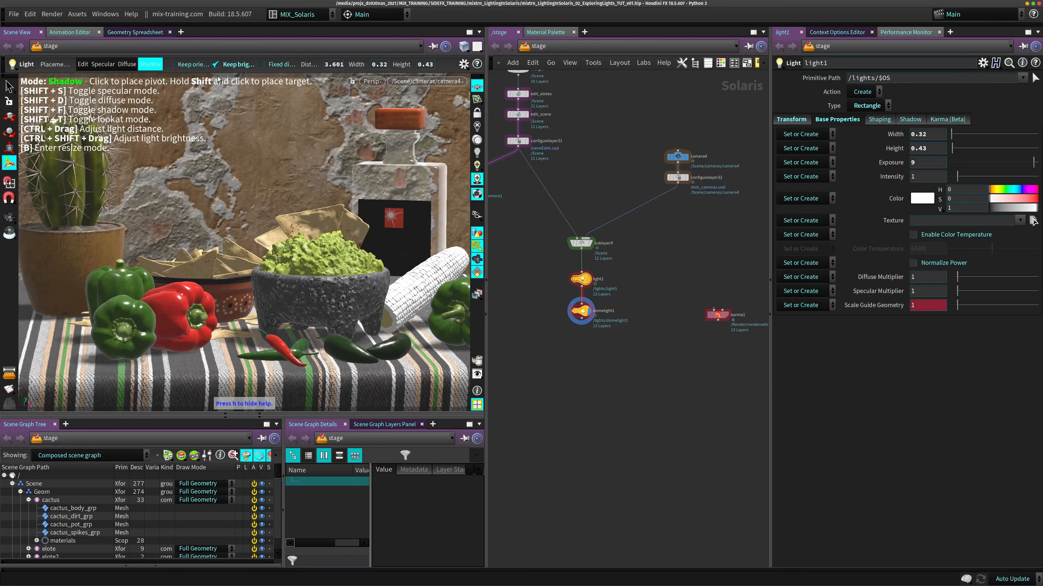
left_click(215, 64)
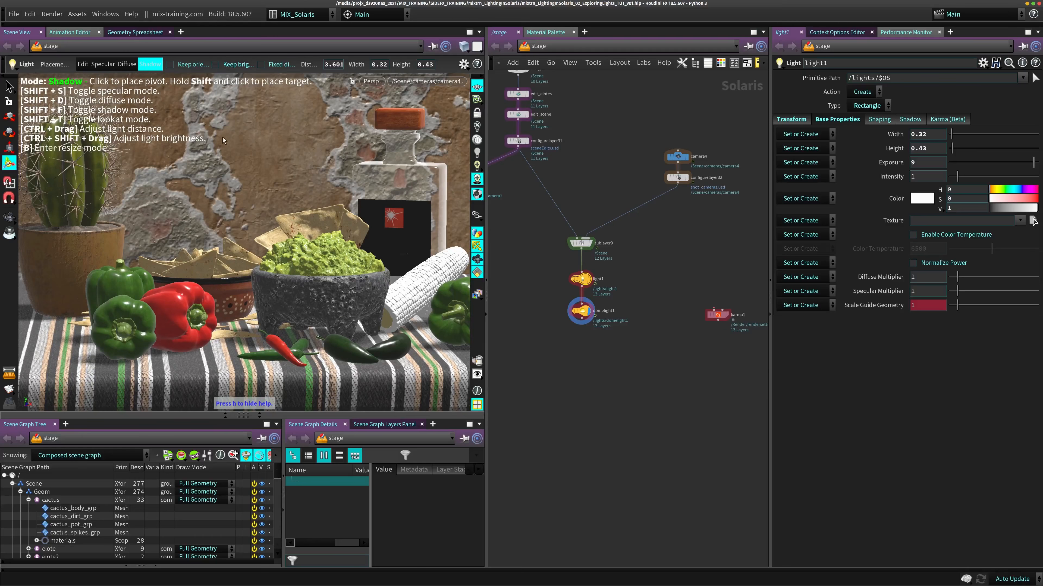
left_click(180, 63)
- Set light1's shadow pivot on the bottle stopper and the mortar in turn, each with a target near the mortar's base
left_click(403, 121)
mouse_move(245, 322)
left_mouse_down("shift")
mouse_move(229, 325)
mouse_move(230, 359)
mouse_move(247, 304)
mouse_move(244, 333)
left_mouse_up("shift")
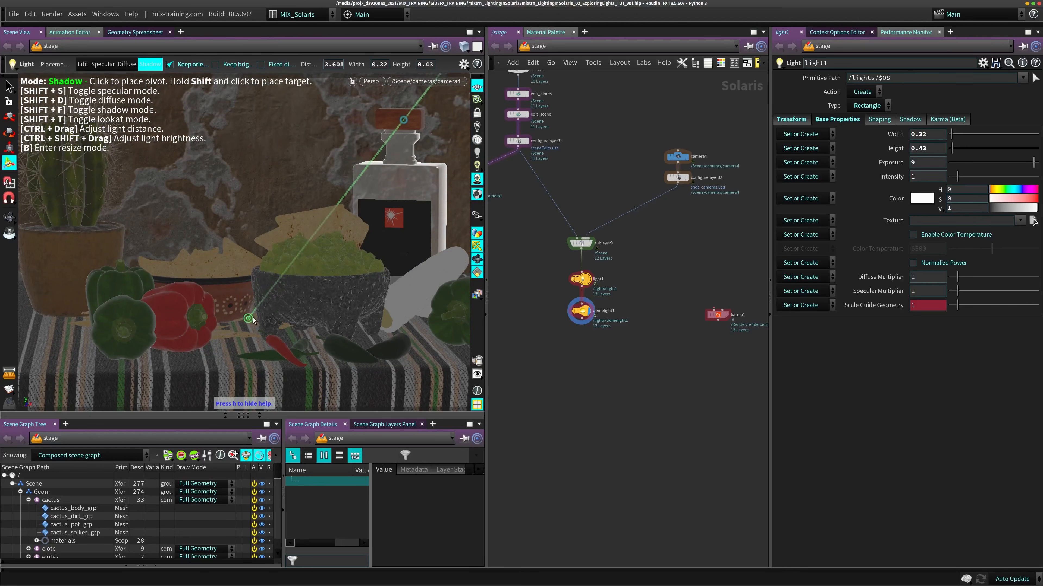
left_click(290, 283)
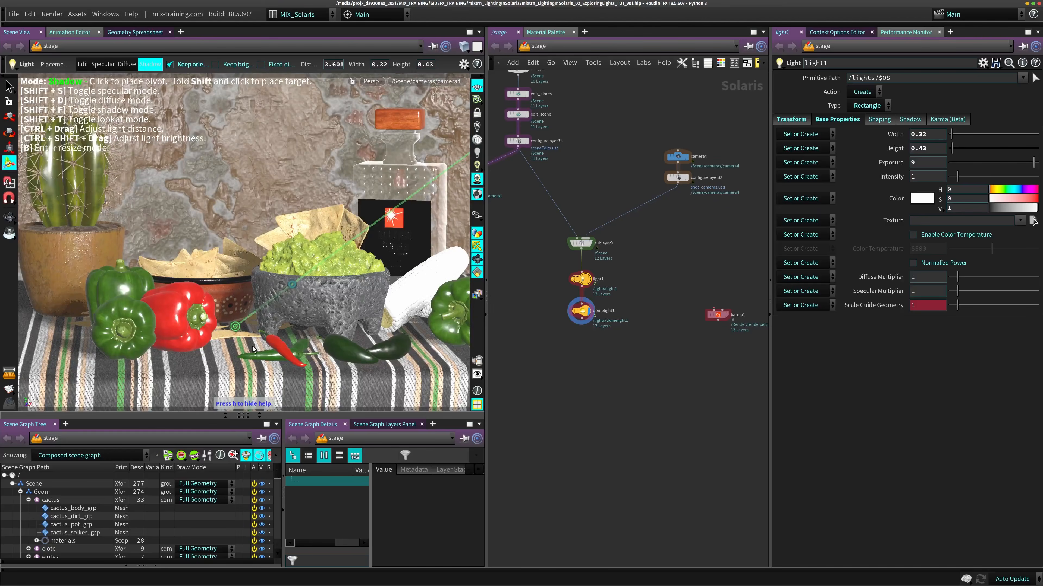
mouse_move(233, 346)
left_mouse_down("shift")
mouse_move(226, 338)
mouse_move(247, 335)
mouse_move(217, 347)
mouse_move(241, 343)
left_mouse_up("shift")
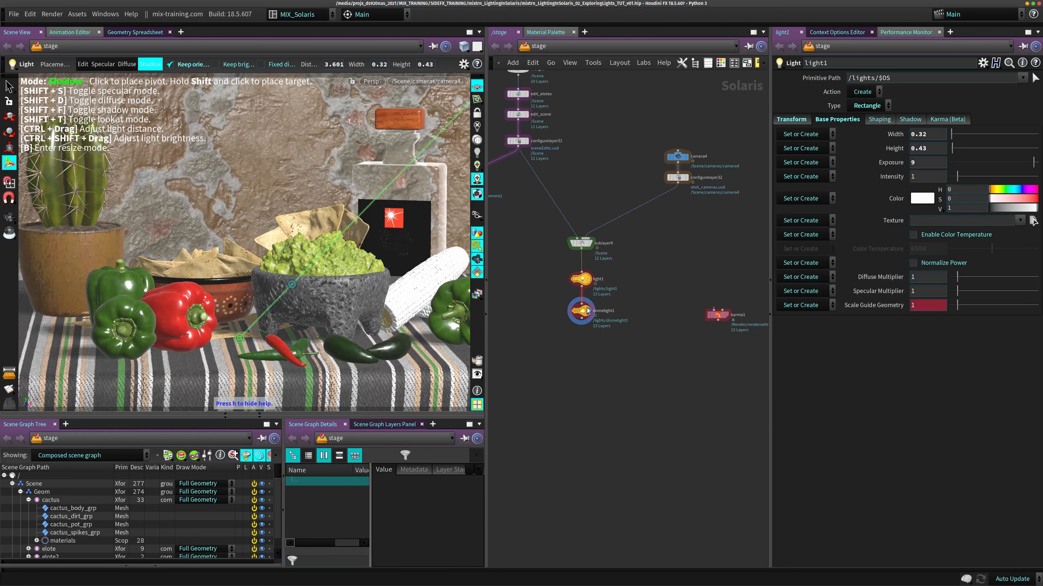
- Insert a second Light node, light2, between light1 and domelight1, display domelight1 and set light2's type to Rectangle
key("Tab")
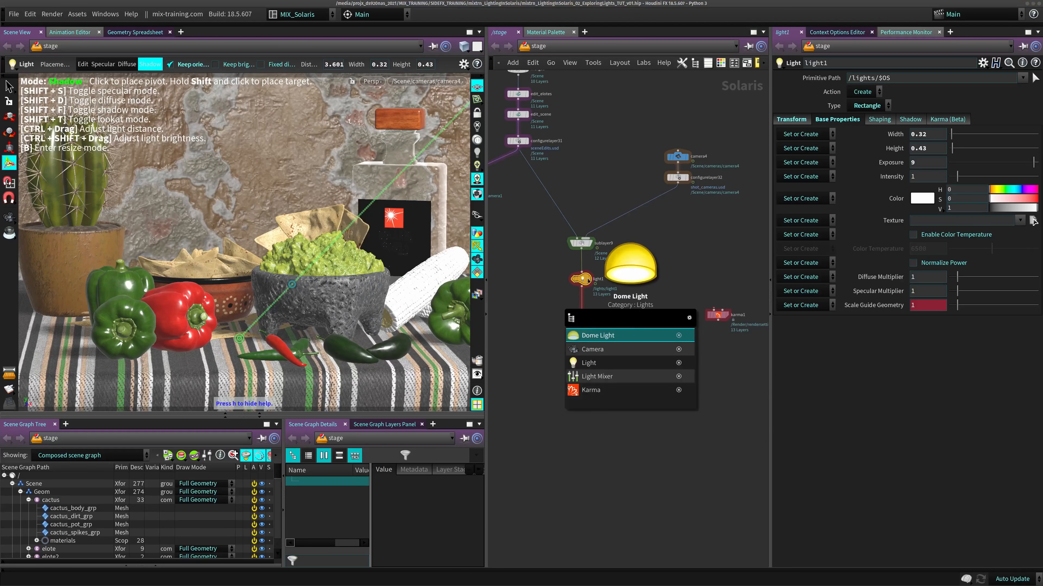
type("lig")
key("Return")
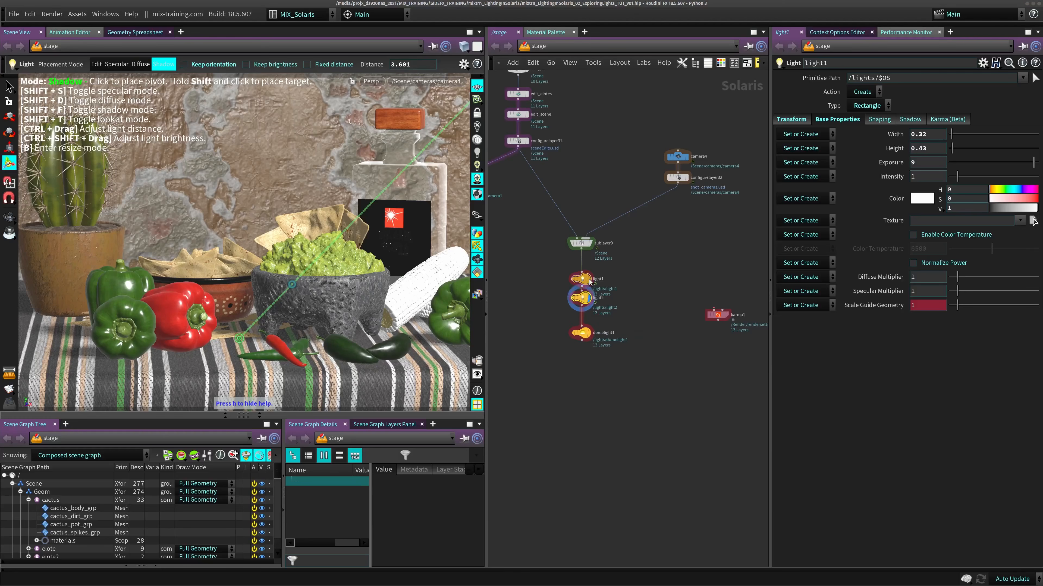
left_click(581, 298)
left_click_drag(581, 300, 581, 306)
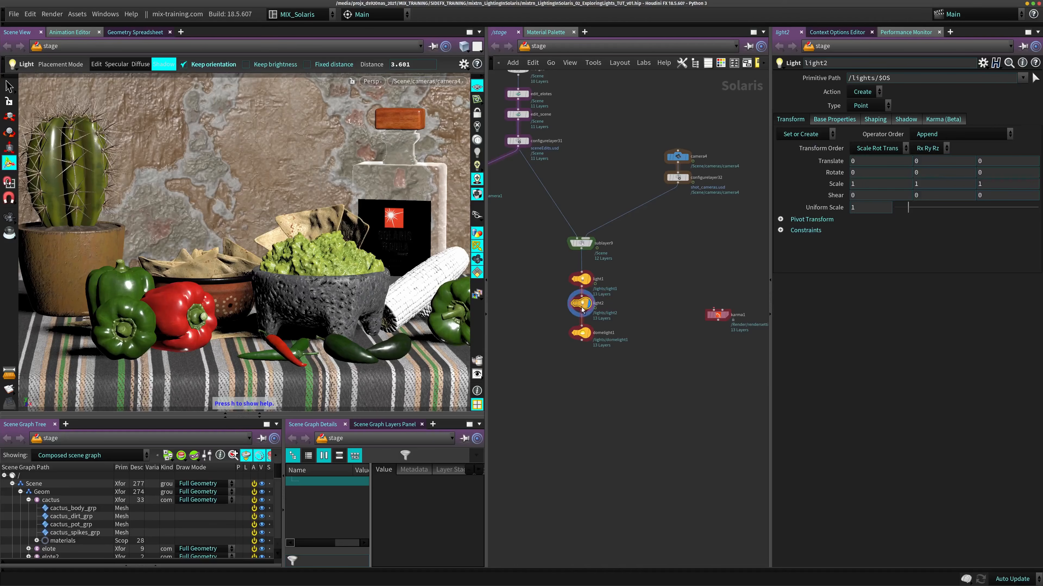
left_click(590, 333)
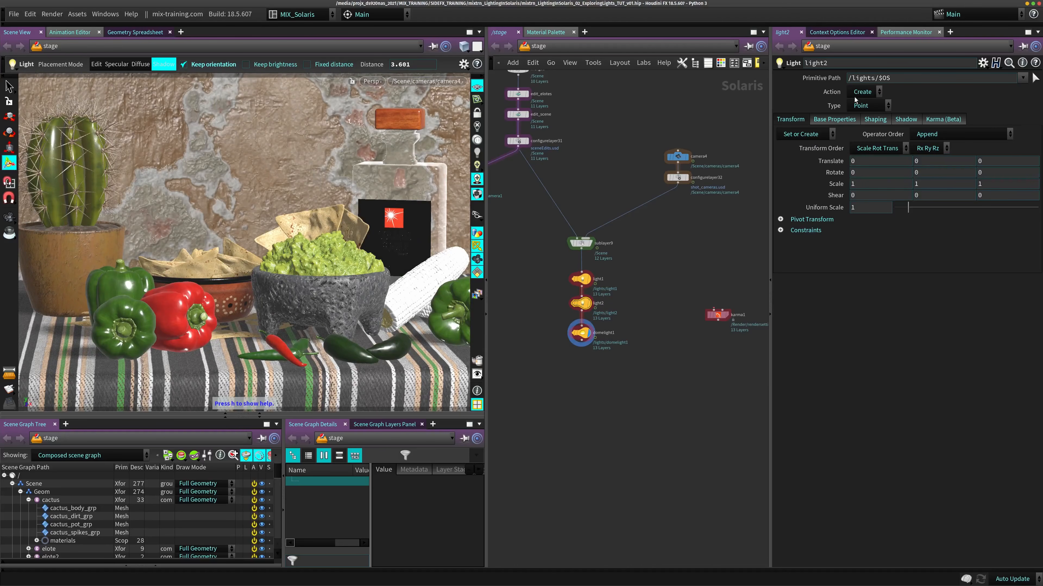
left_click(870, 106)
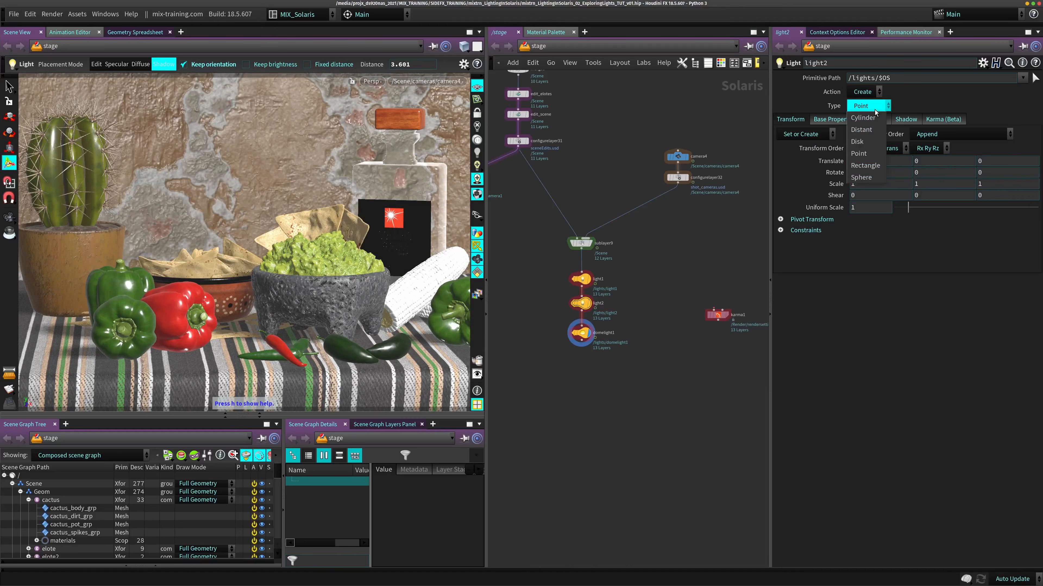
left_click(866, 166)
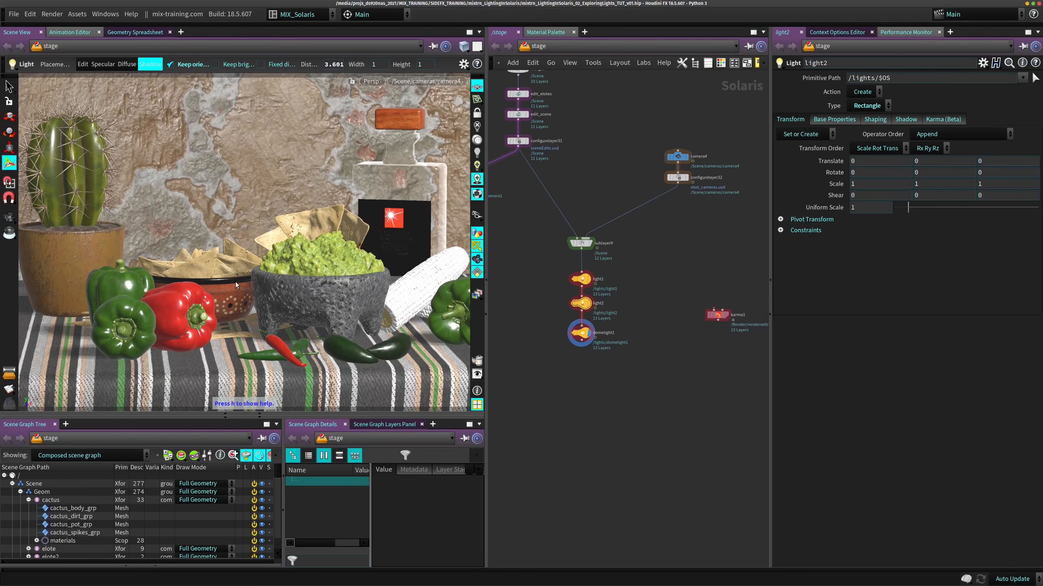
- Switch light2 to specular placement mode and place its highlight on the red pepper and the mortar with Keep orientation on
key("h")
key("shift+s")
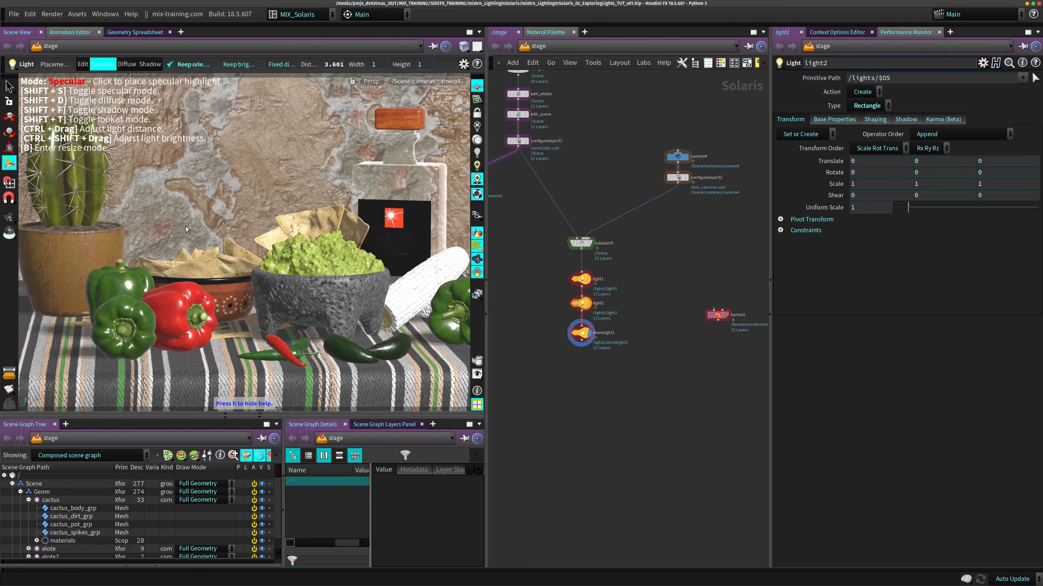
left_click(186, 293)
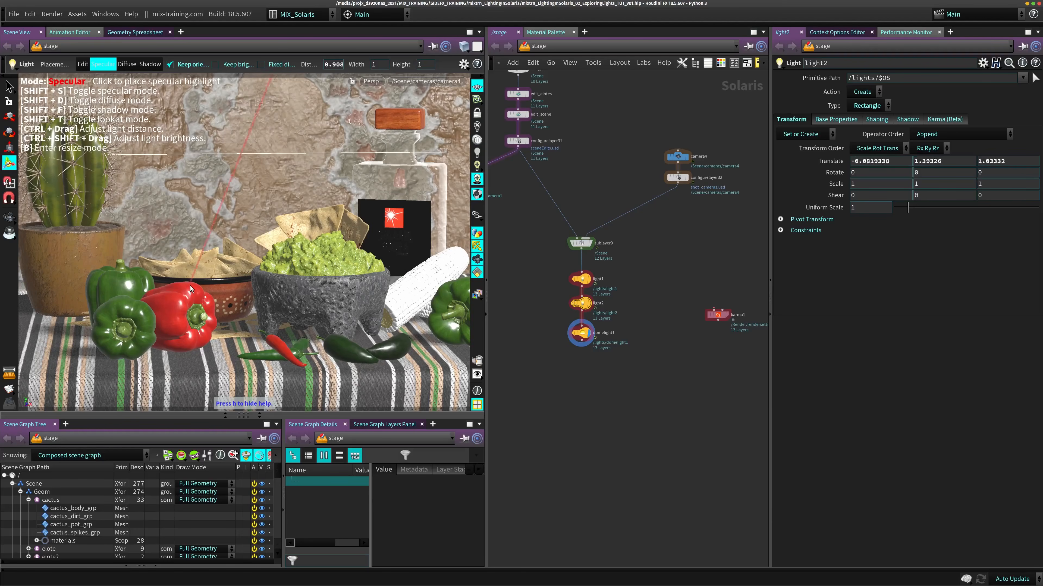
left_click(173, 299)
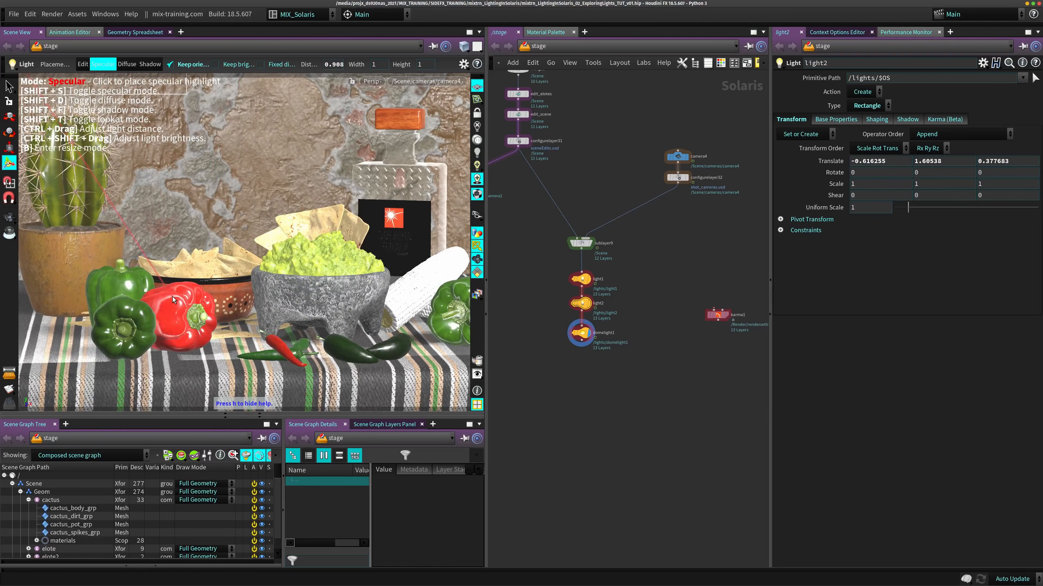
left_click(286, 289)
- Turn off Keep orientation for light2 and move its specular highlight from the red pepper to the rear green pepper
left_click(177, 63)
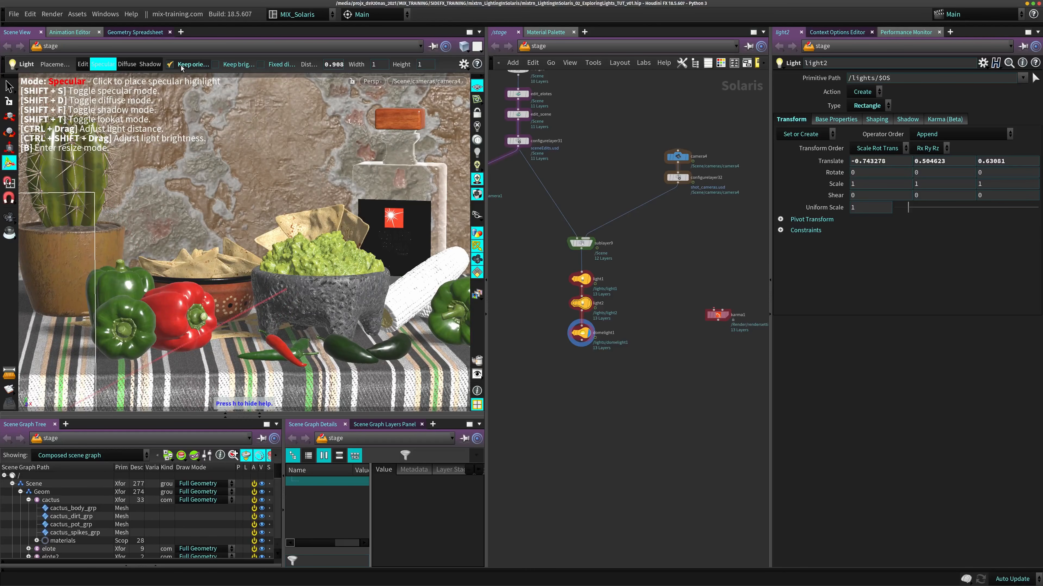
left_click(177, 65)
left_click(180, 300)
left_click_drag(179, 299, 183, 303)
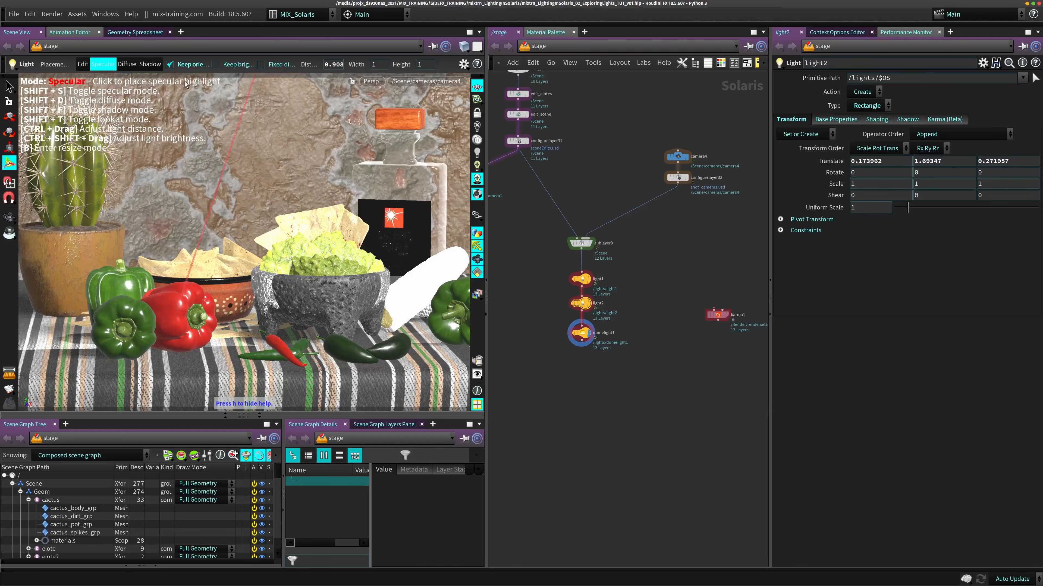
left_click(170, 64)
left_click_drag(176, 299, 117, 285)
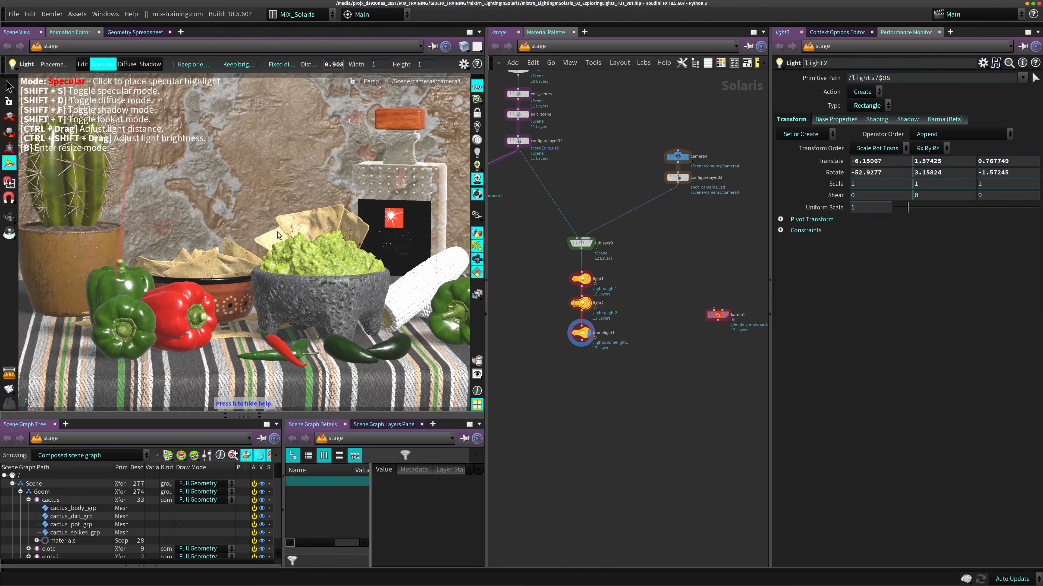
- Choose Exposure as light2's brightness variant and adjust its brightness in the viewport to an exposure of 0.6
left_click_drag(277, 235, 278, 236, "ctrl+shift")
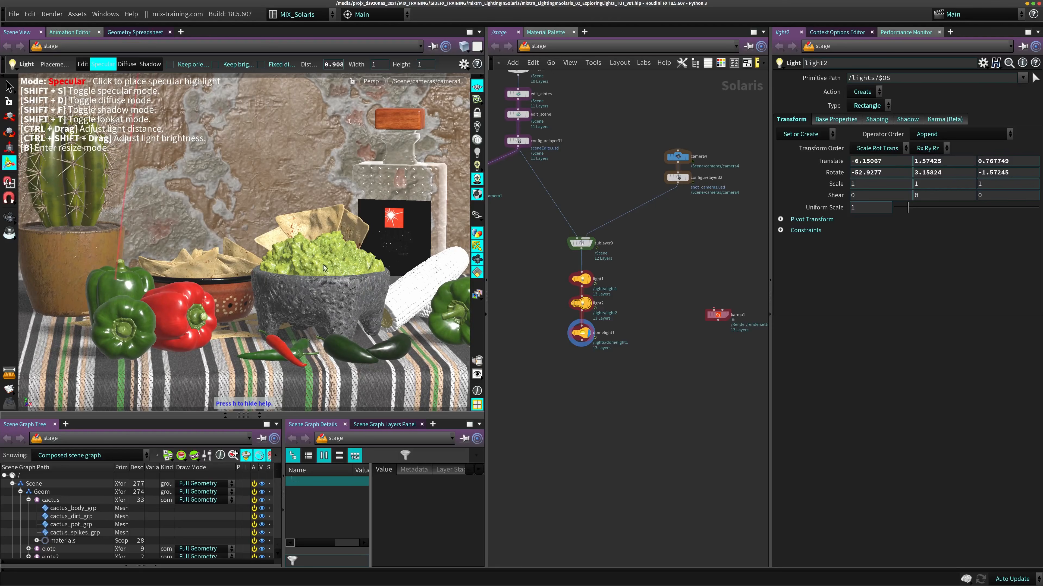
right_click(275, 250)
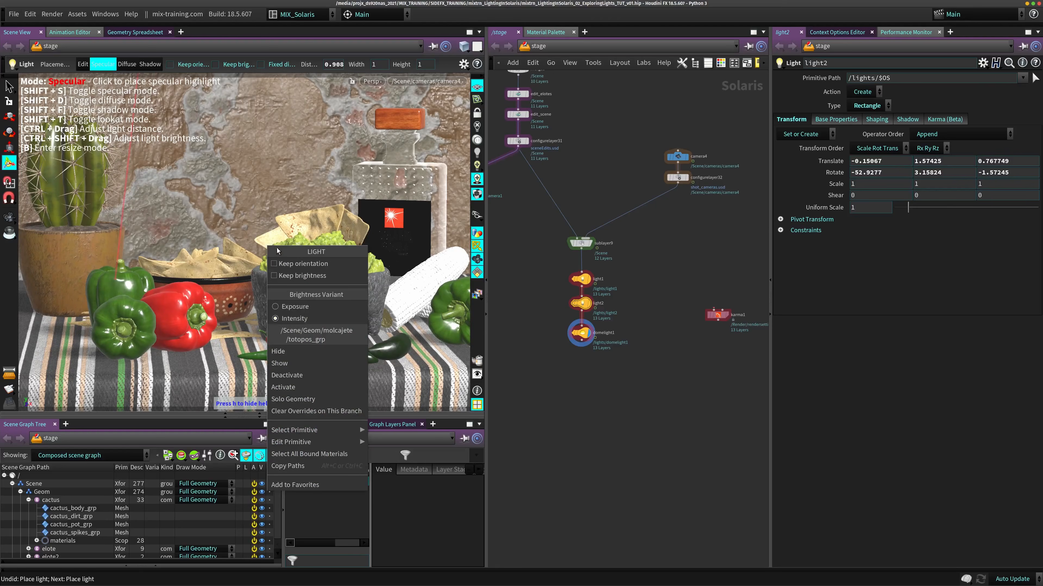
left_click(307, 313)
left_click_drag(312, 257, 313, 257, "ctrl+shift")
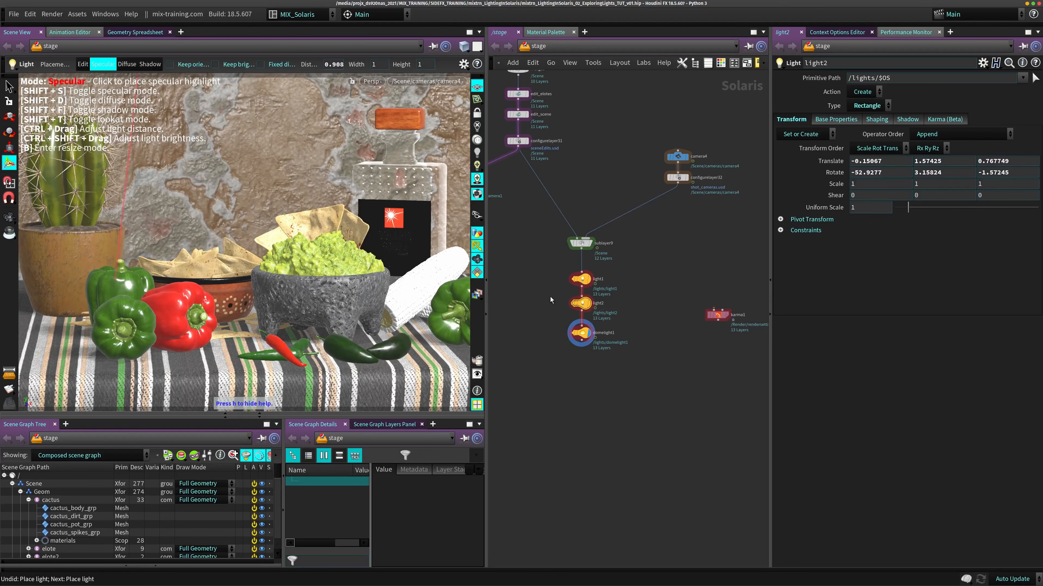
left_click(836, 119)
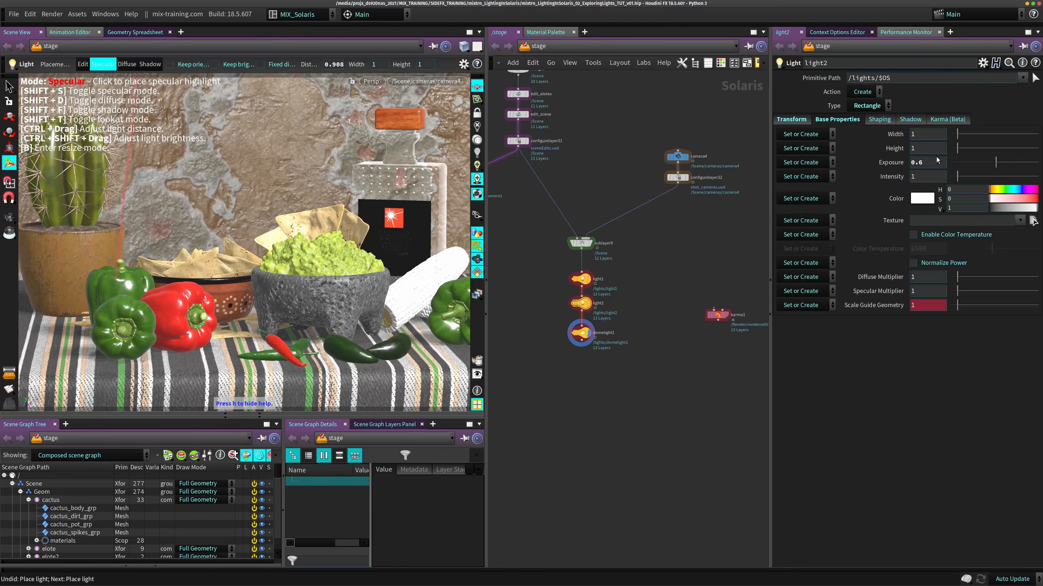
- Raise light1's exposure to 9.64 and render the viewport with Karma (Beta)
left_click(581, 280)
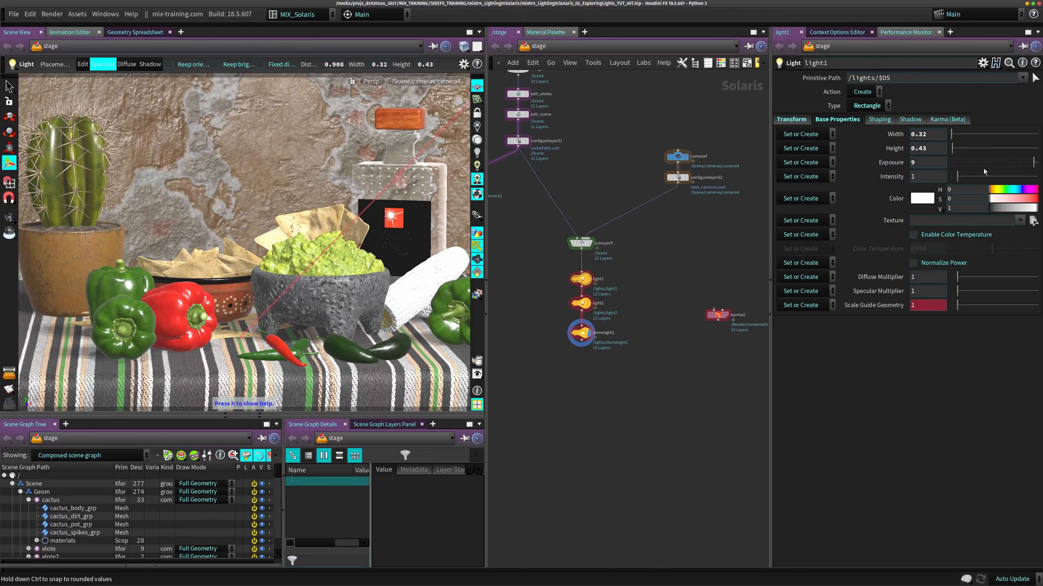
left_click_drag(1033, 164, 1036, 163)
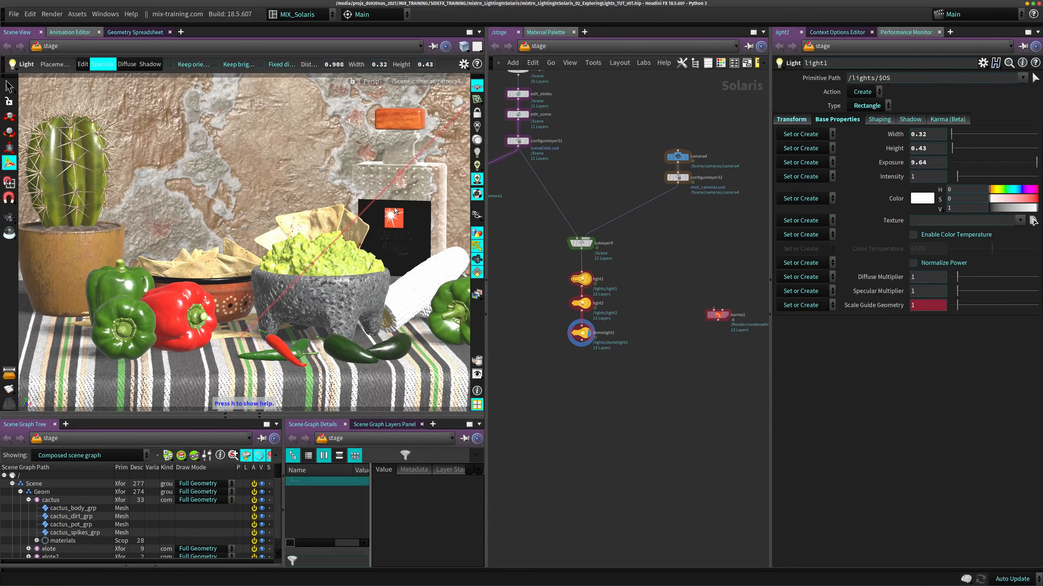
left_click(372, 81)
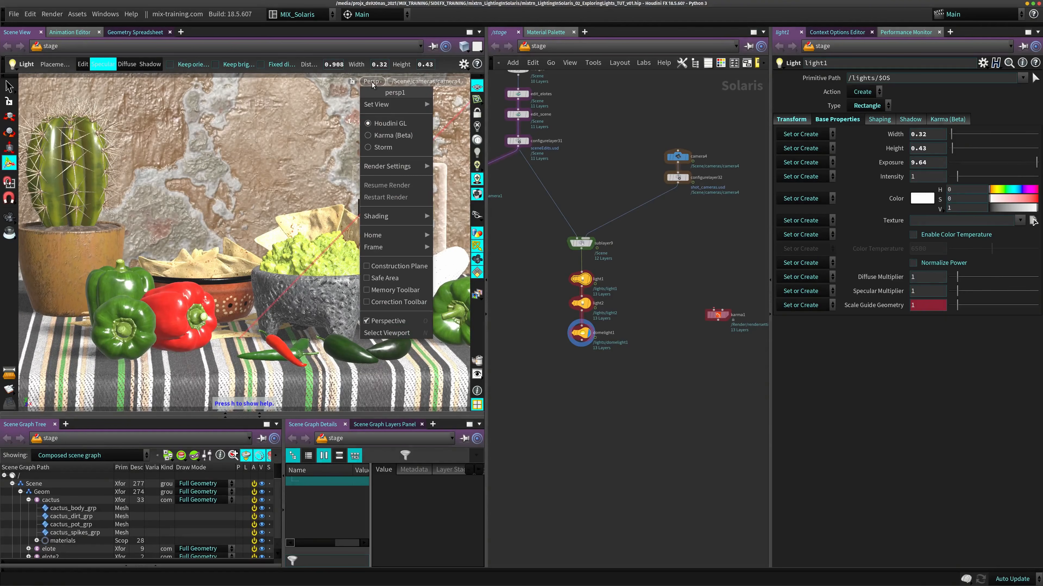
left_click(392, 136)
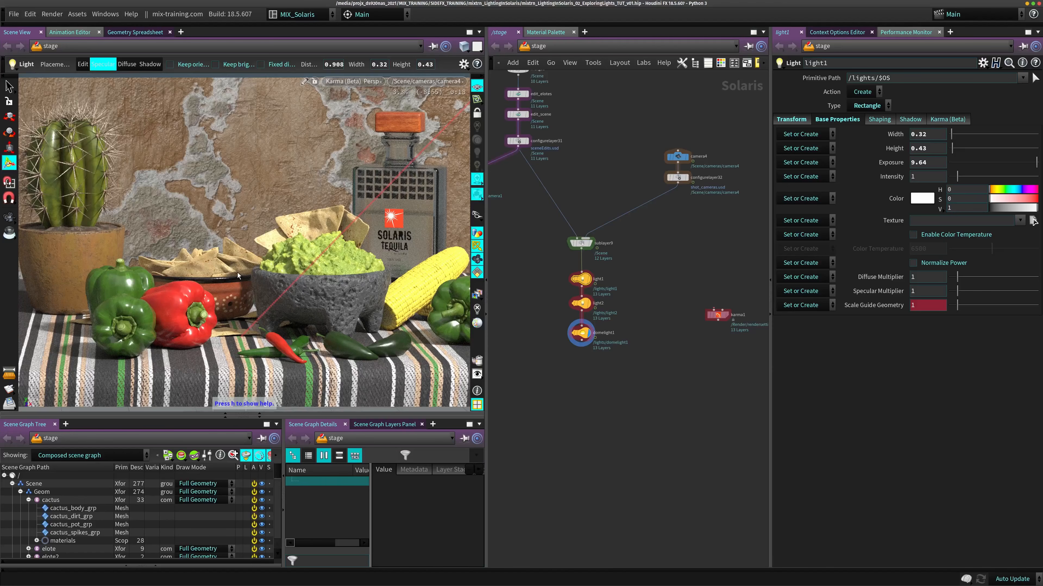
- Switch light1 to shadow placement mode and shift its shadow target across the tablecloth, ending between the red pepper and the green chili
key("h")
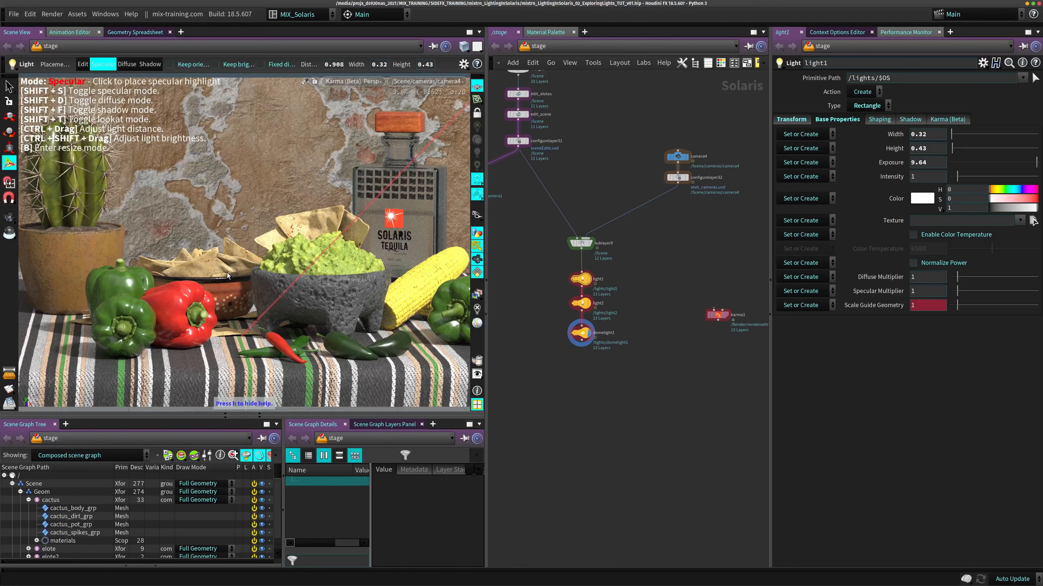
key("shift+f")
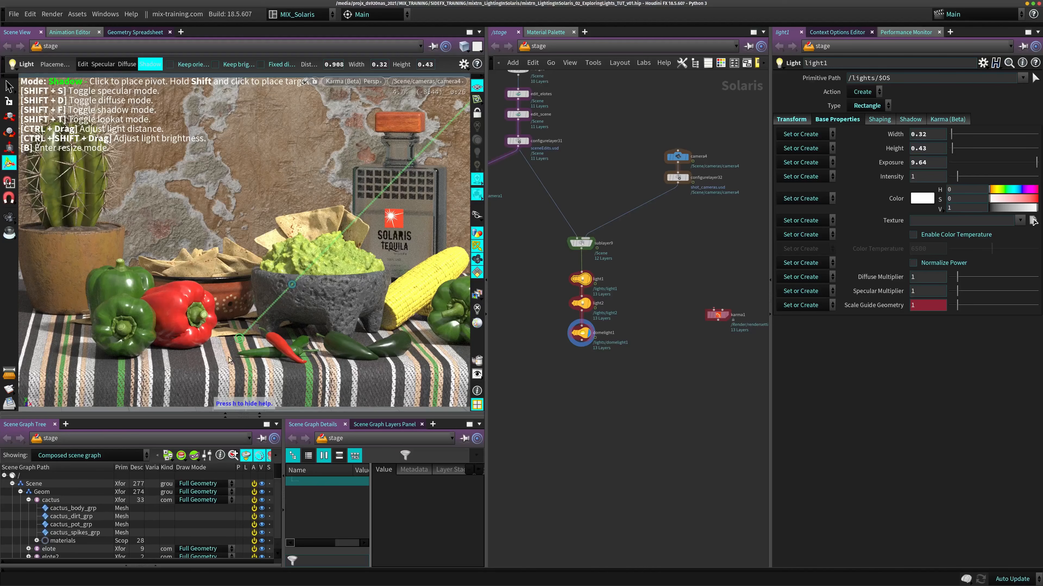
left_click_drag(246, 344, 198, 344)
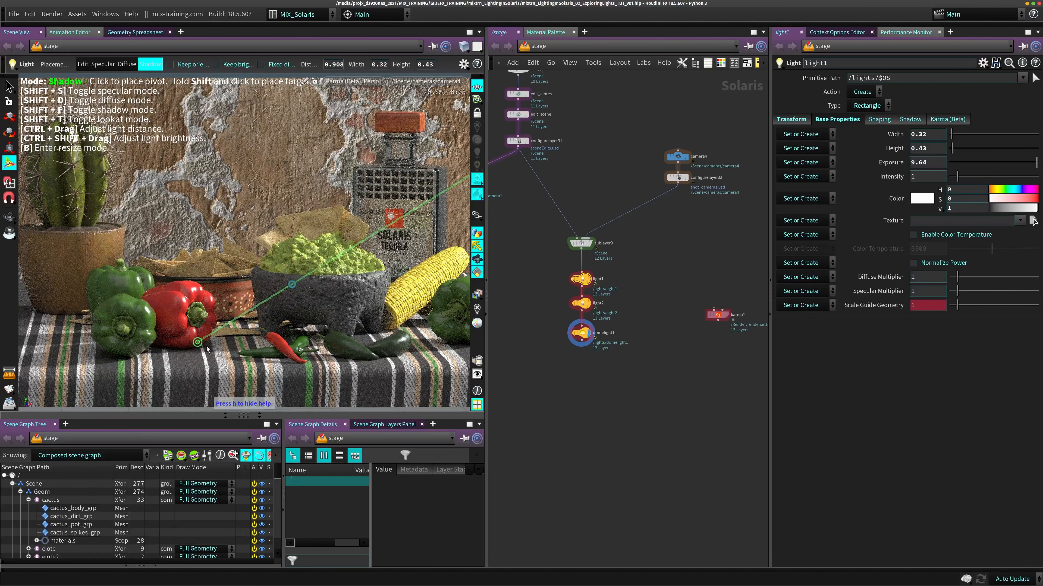
left_click_drag(207, 349, 231, 353)
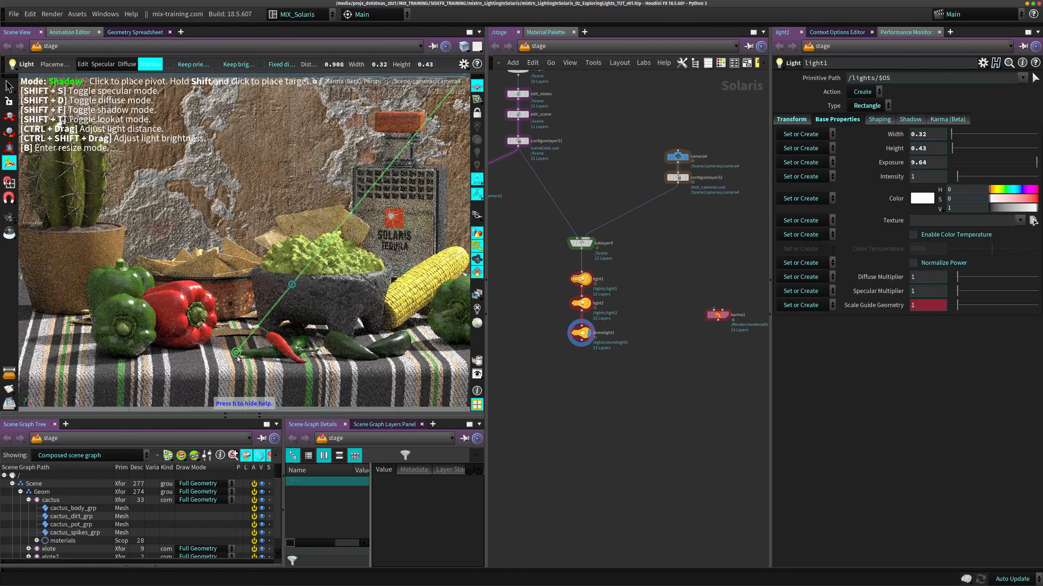
left_click(271, 365)
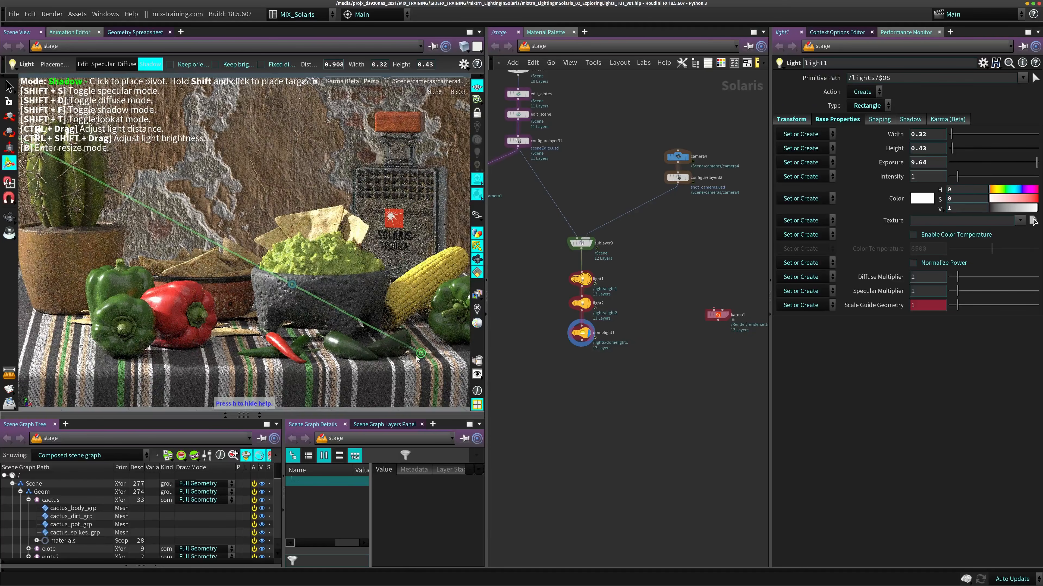
left_click_drag(349, 362, 236, 347, "shift")
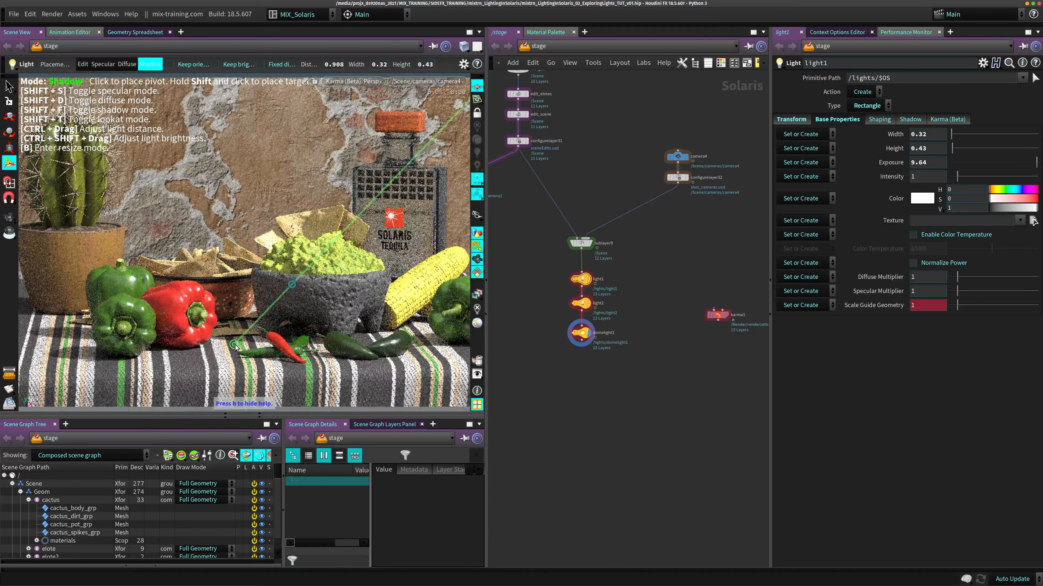
left_click_drag(236, 347, 221, 351, "shift")
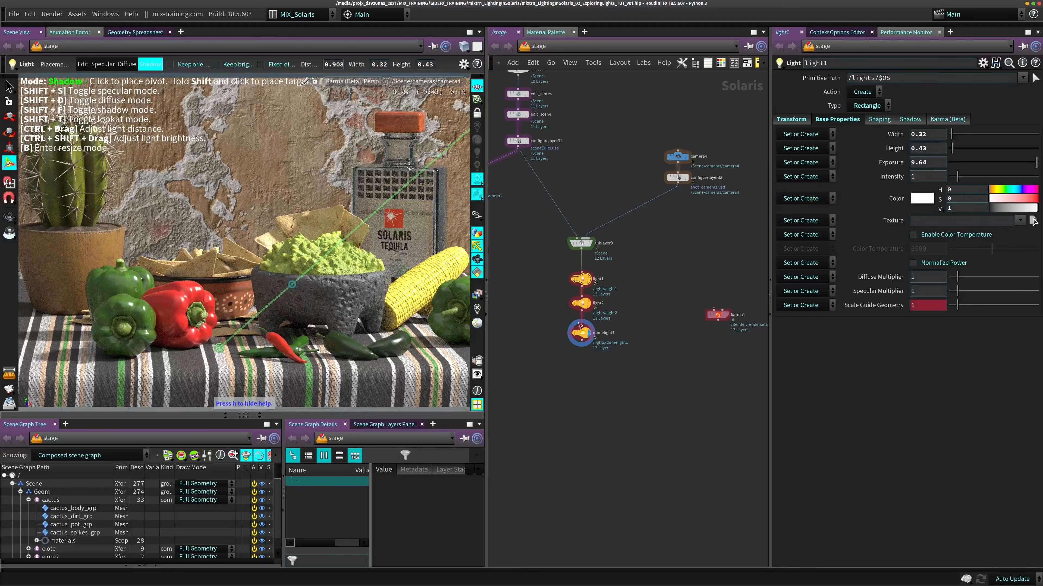
- Switch light2 to specular placement mode and adjust its brightness in the viewport to an intensity of 2.9
left_click(581, 303)
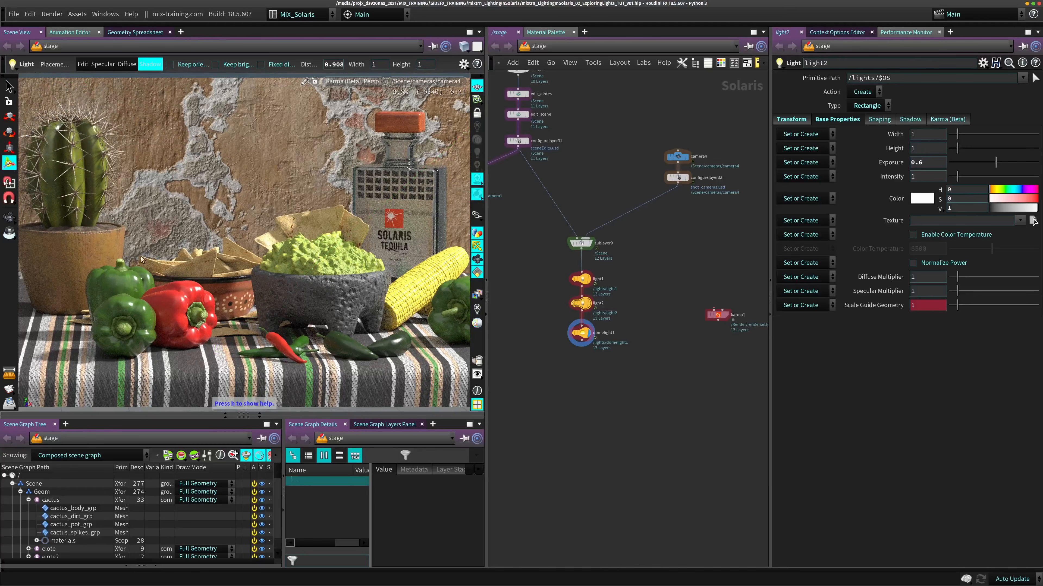
key("shift+s")
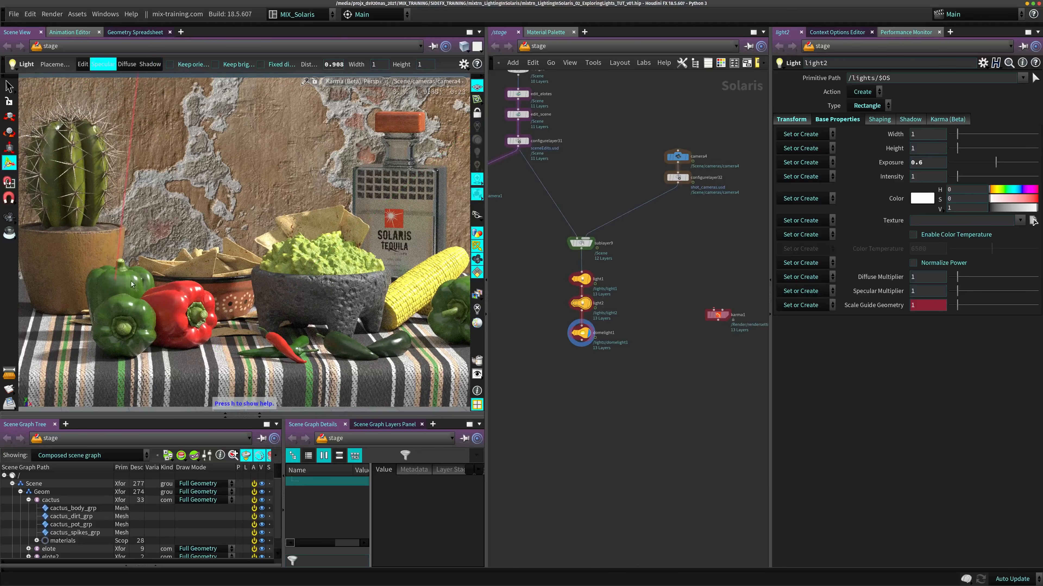
left_click_drag(118, 278, 147, 276)
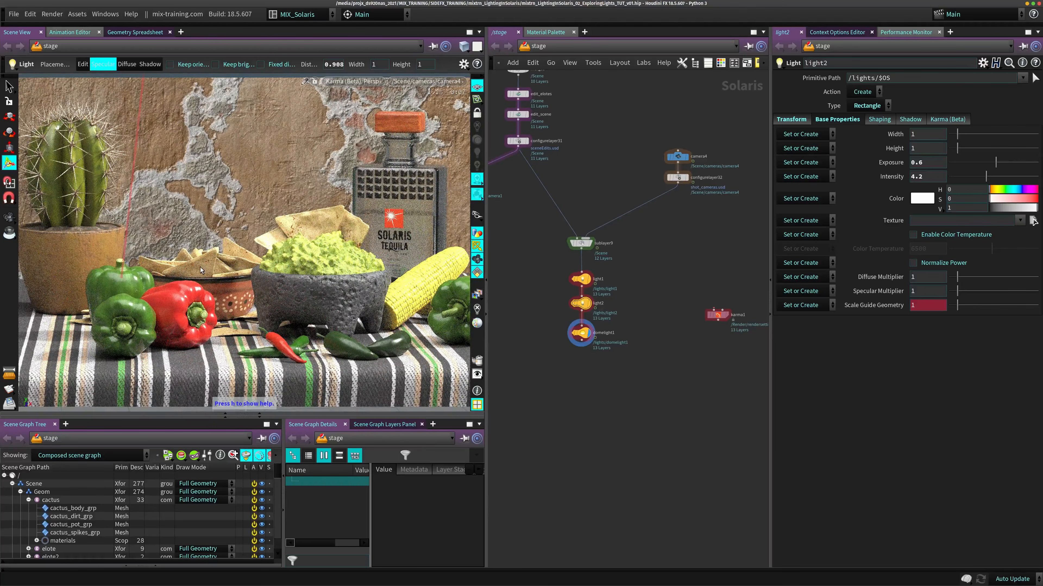
left_click_drag(200, 267, 131, 279, "ctrl")
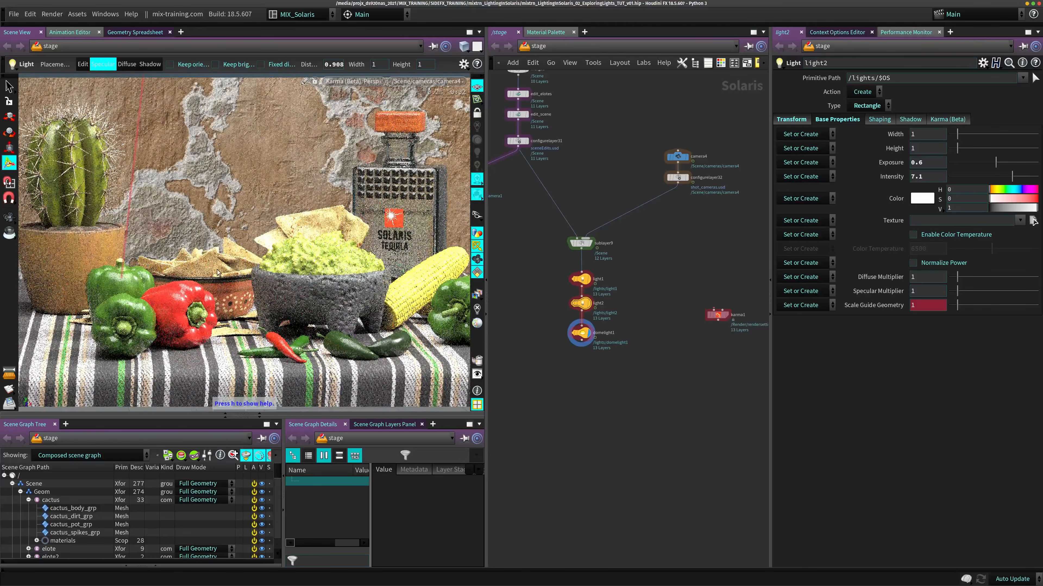
mouse_move(219, 267)
left_mouse_down("ctrl")
mouse_move(203, 269)
mouse_move(213, 267)
left_mouse_up("ctrl")
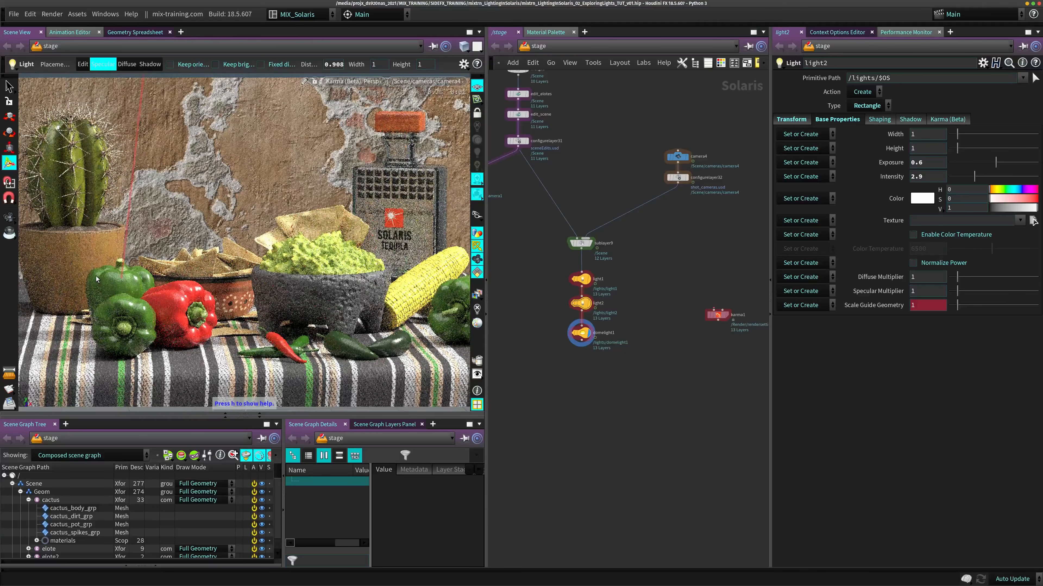
- Place light2's specular highlight on the left side of the rear green pepper, then bypass and re-enable light2 to compare its effect
left_click(94, 274)
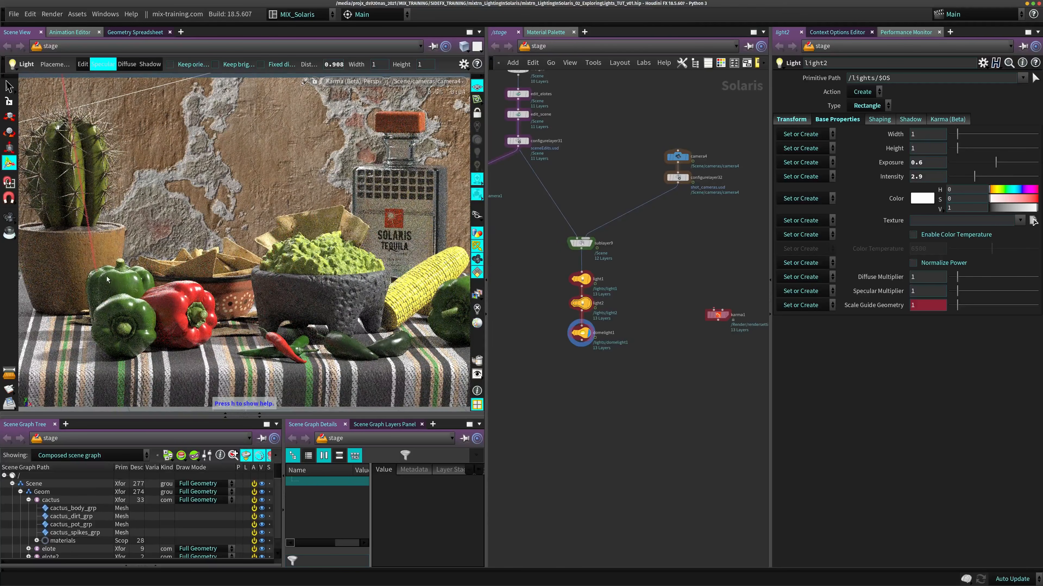
left_click(570, 293)
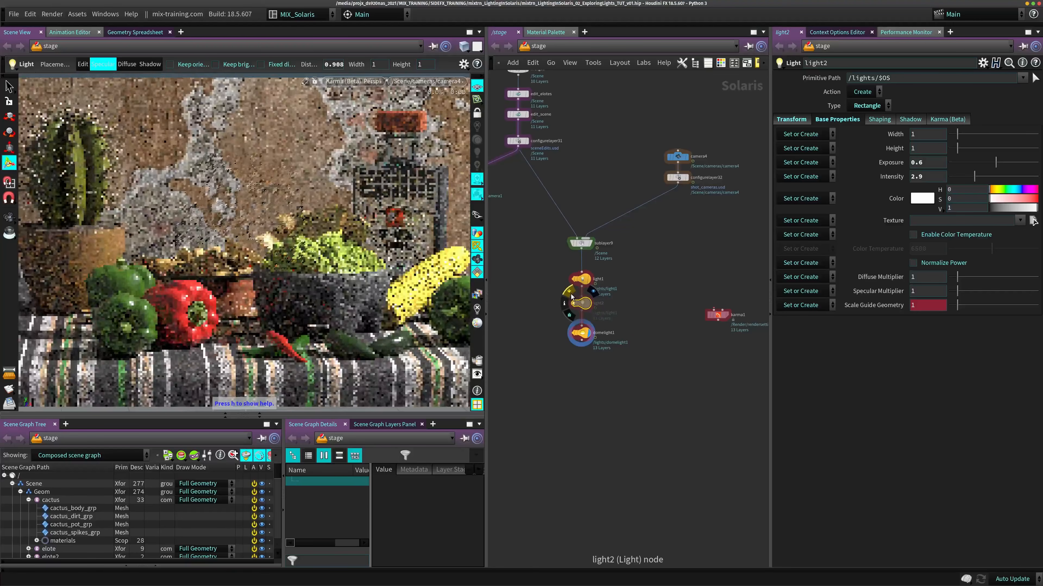
left_click(570, 293)
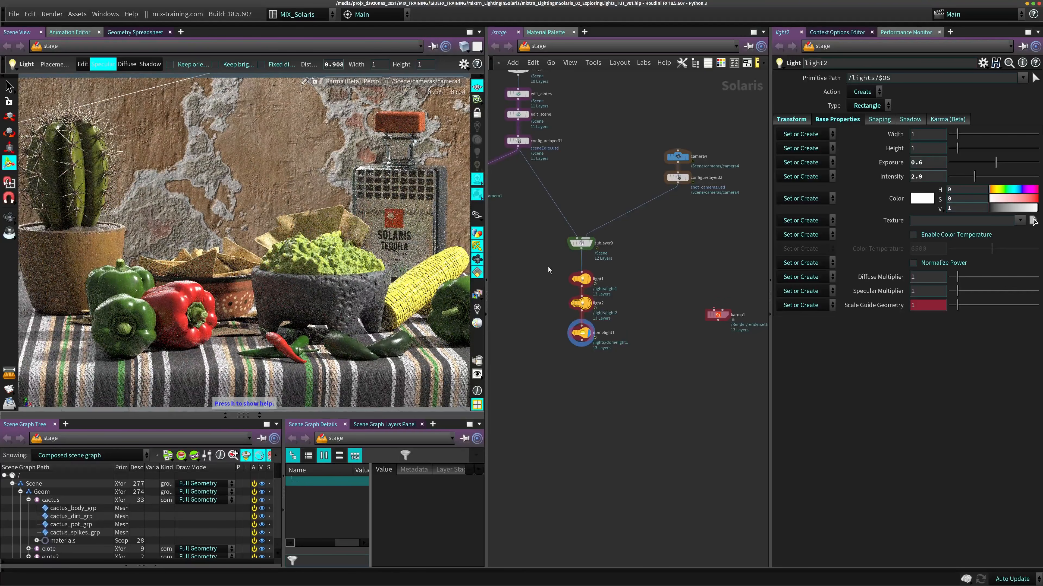
- Review light1's base properties, return to light2, and hide the background wall mesh /Scene/Geom/pared/mesh_0 in the viewport
left_click(583, 280)
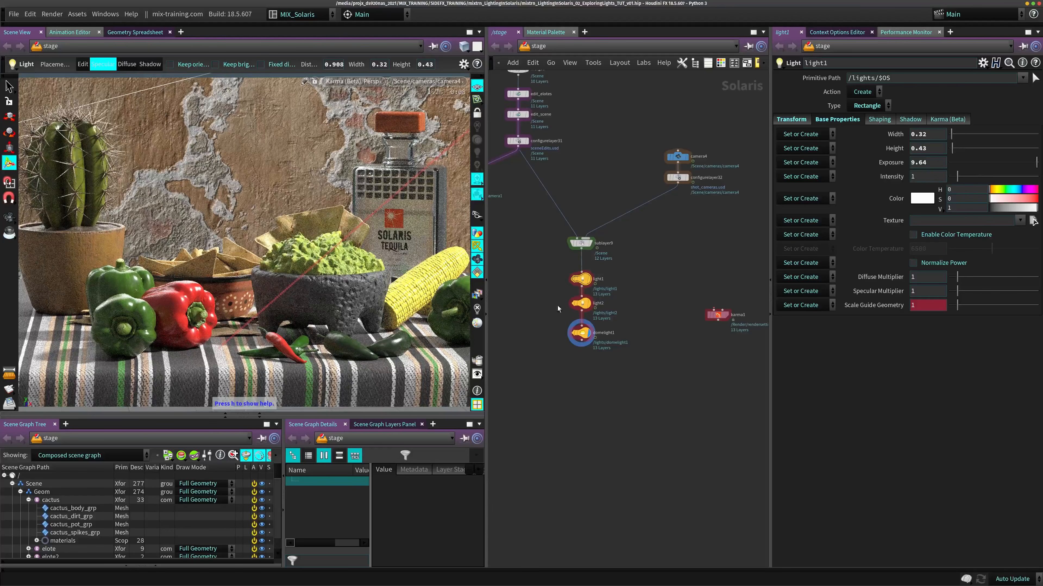
left_click(581, 303)
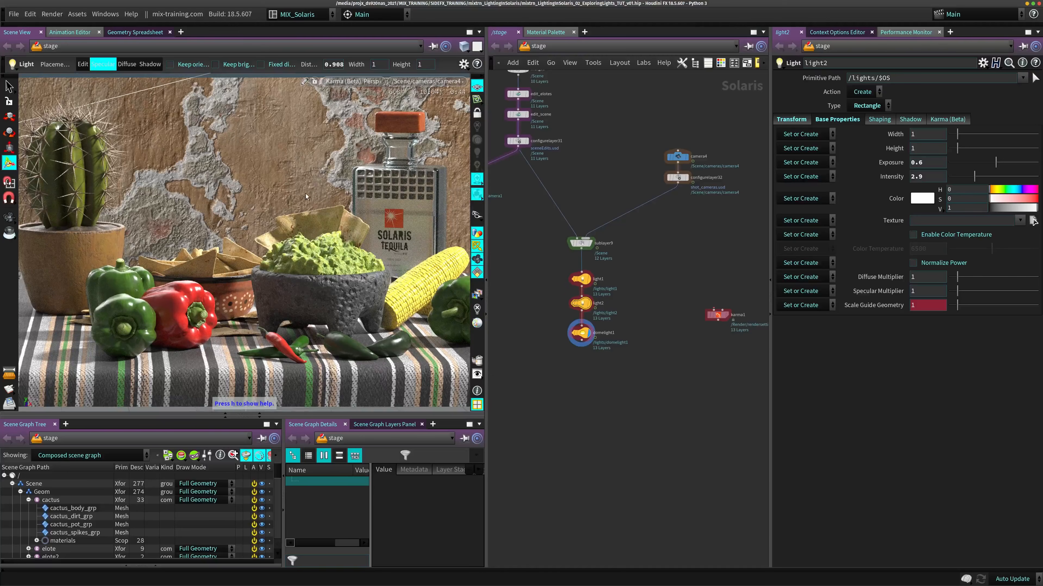
right_click(247, 223)
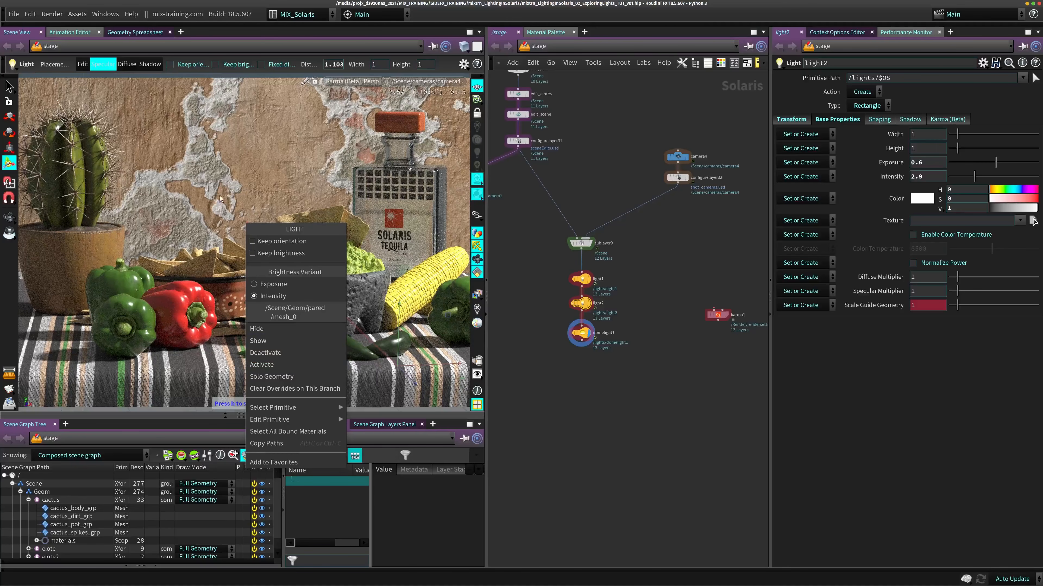
left_click(259, 329)
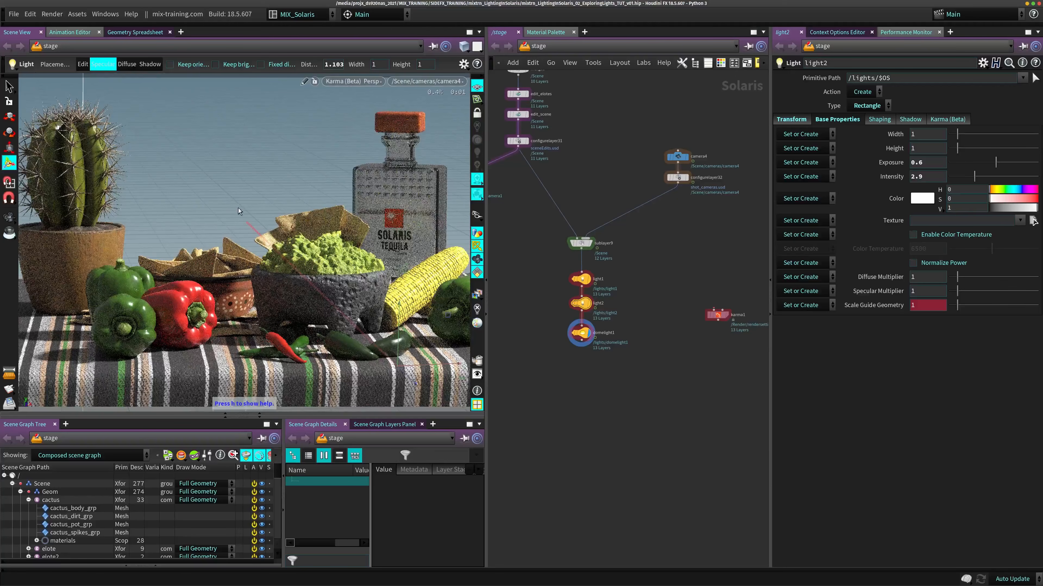
right_click(79, 252)
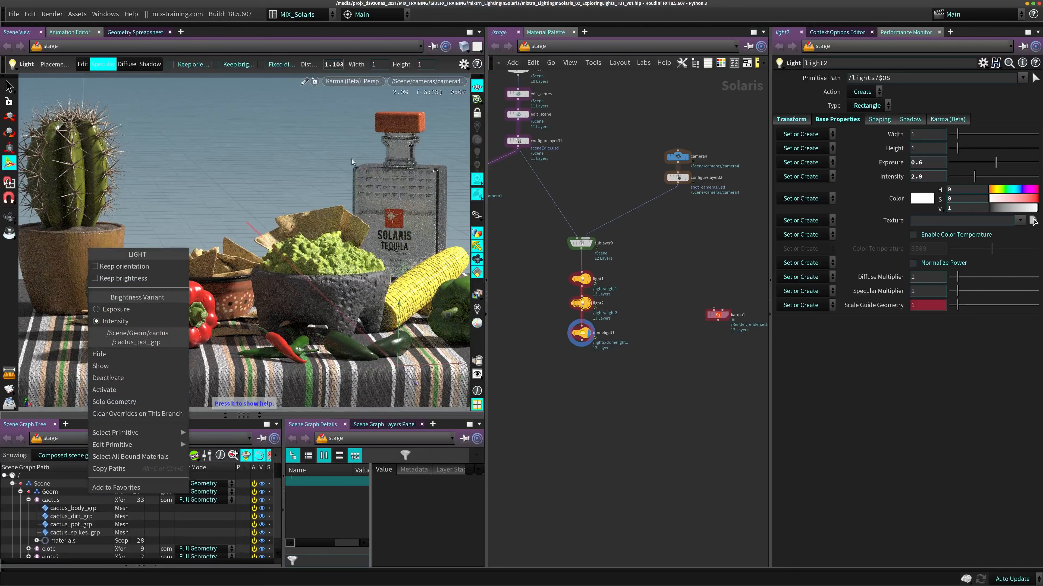
left_click(374, 201)
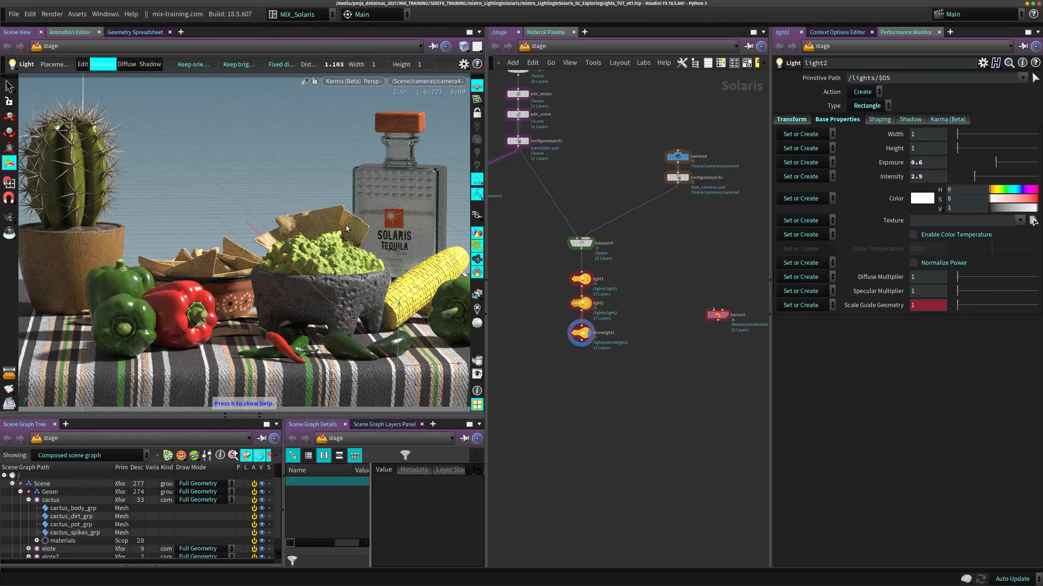